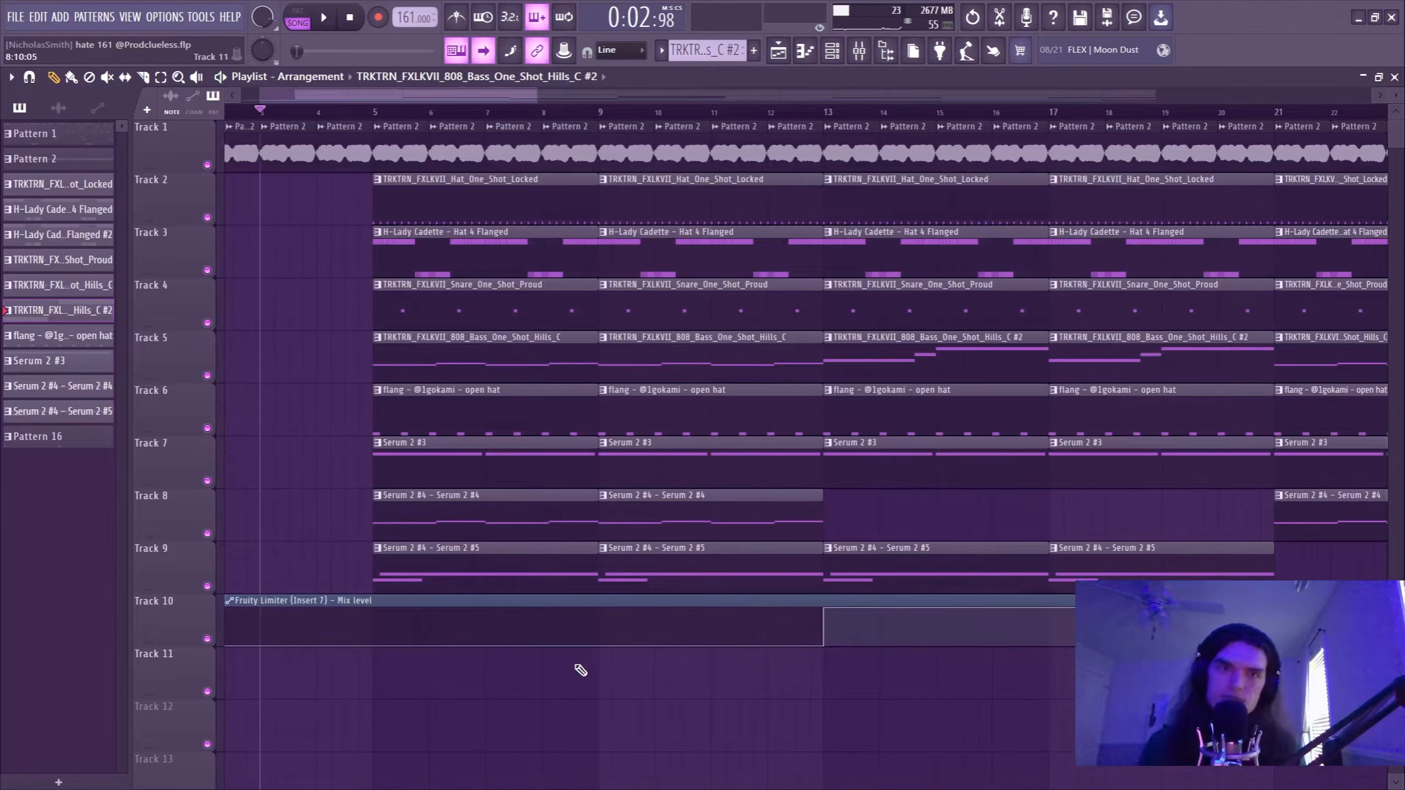
Play back the Serum 2 melody of Pattern 1 in the piano roll.
drag(345, 94, 323, 95)
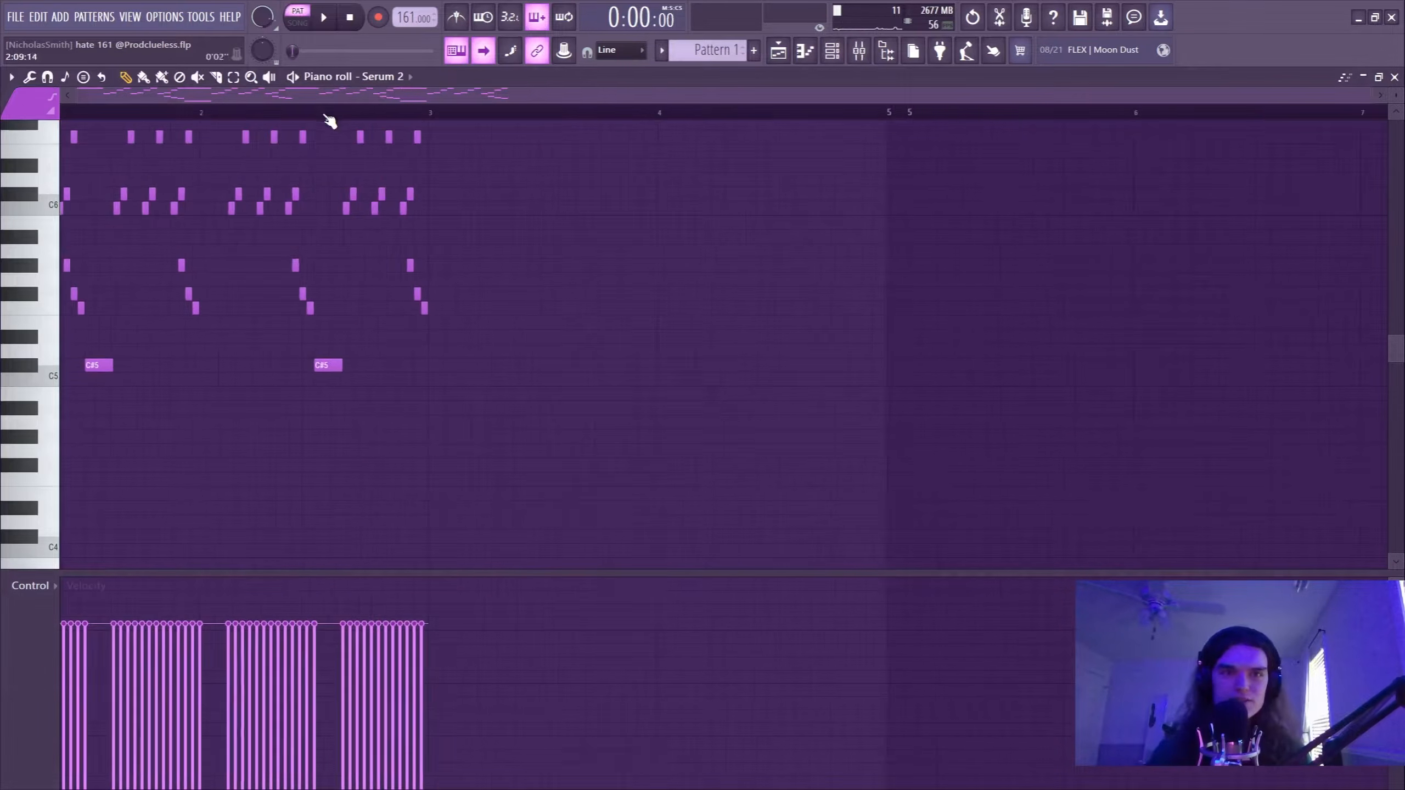
scroll(305, 352, up, 6)
scroll(296, 359, down, 3)
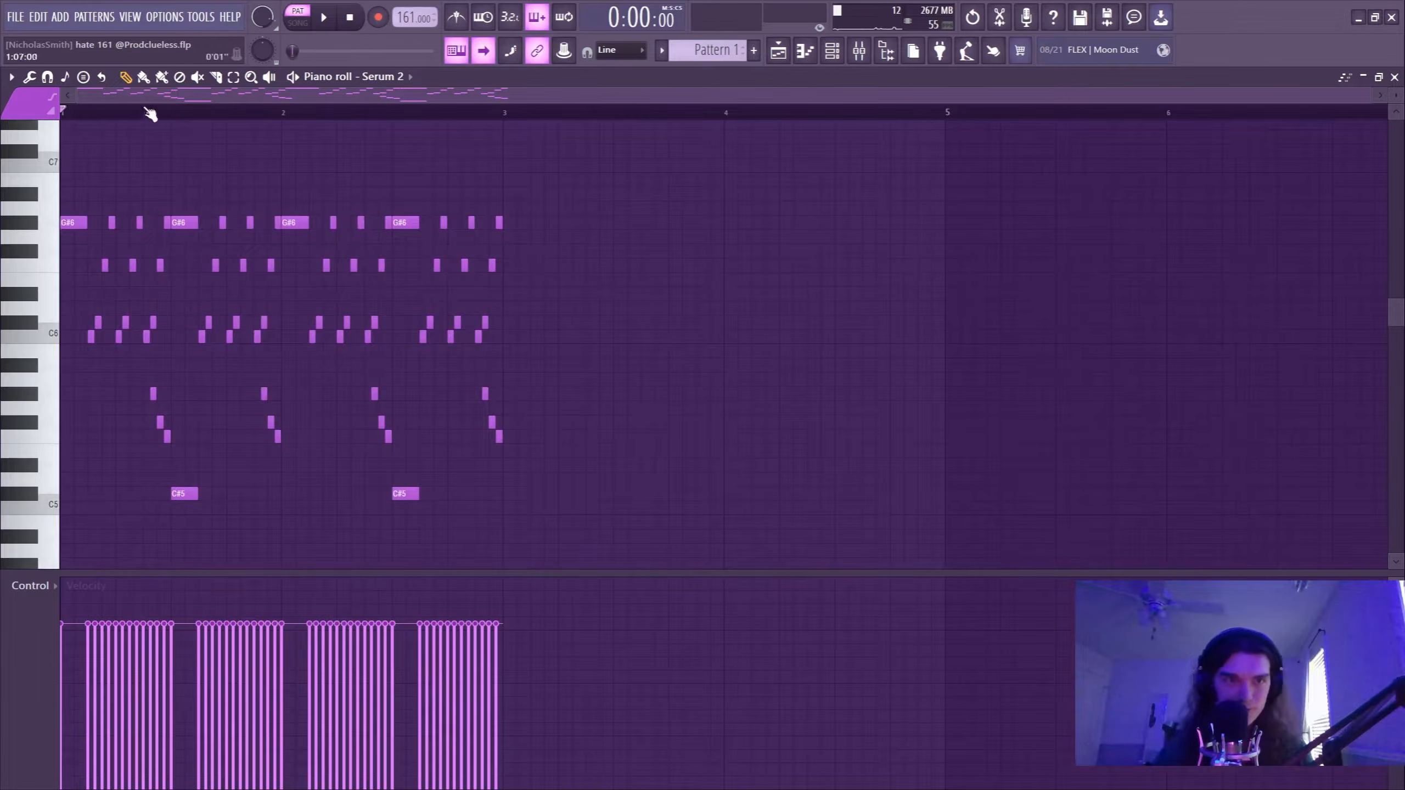
click(331, 23)
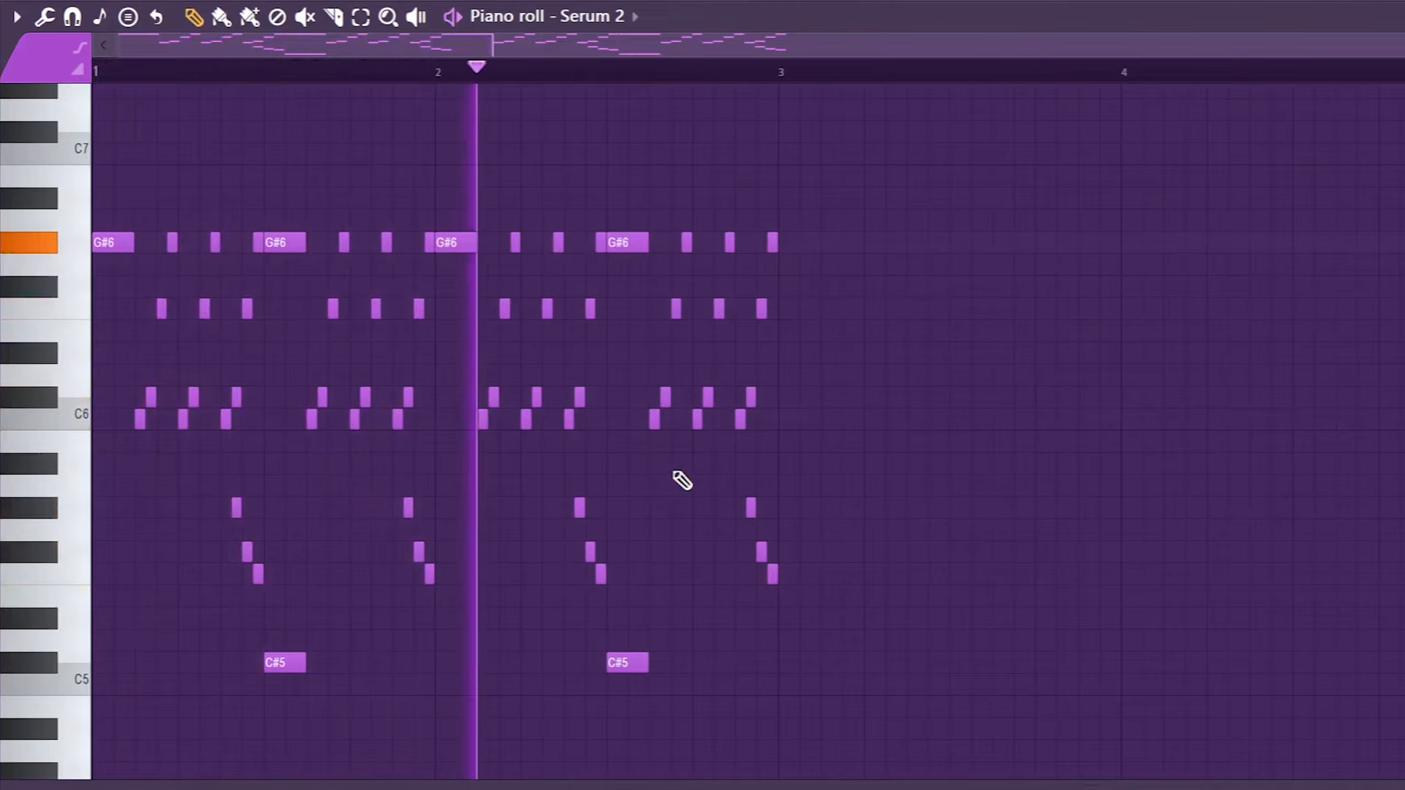
key(space)
Set the snap to 1/2 step and place consecutive C#6, C6, G#5 and F5 notes starting at bar 3.
click(620, 50)
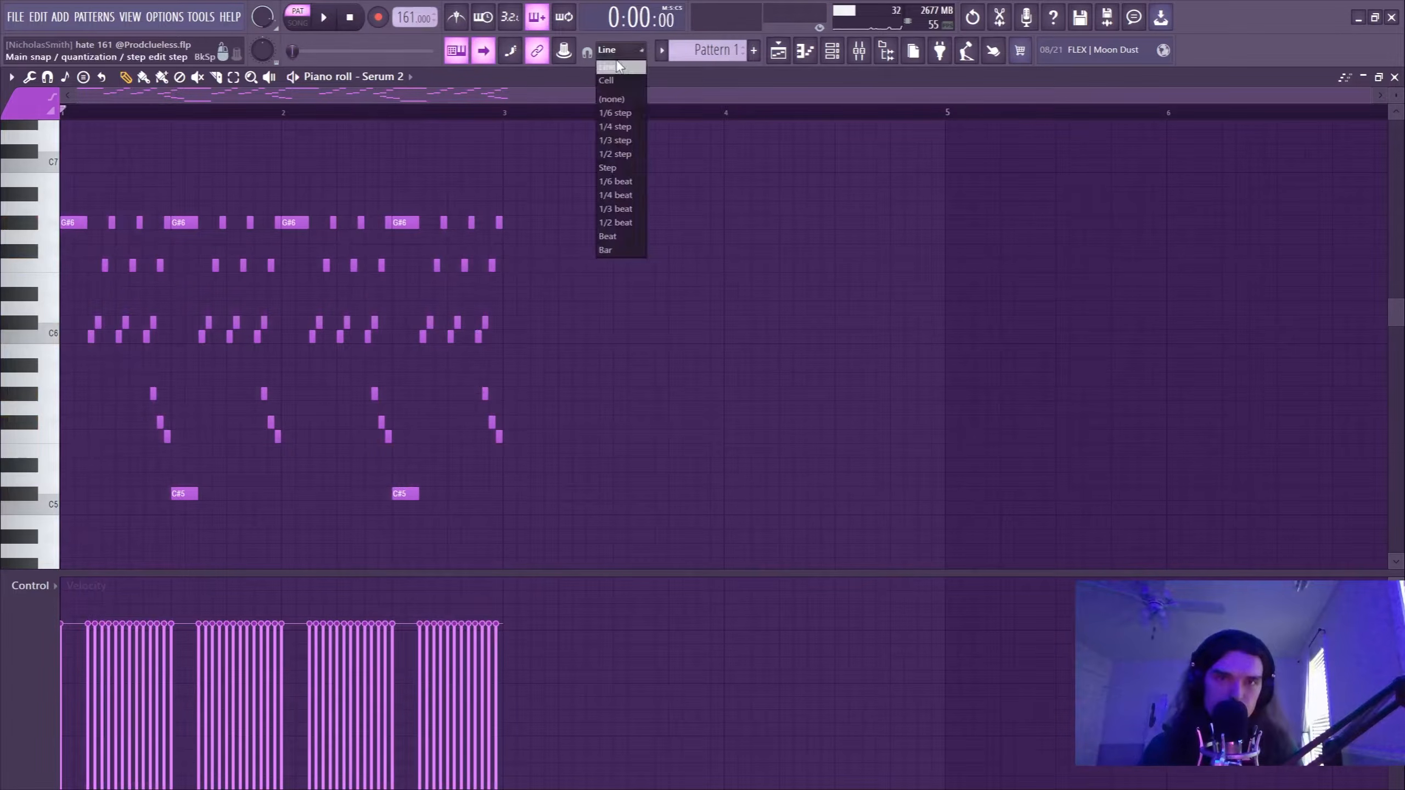
click(615, 154)
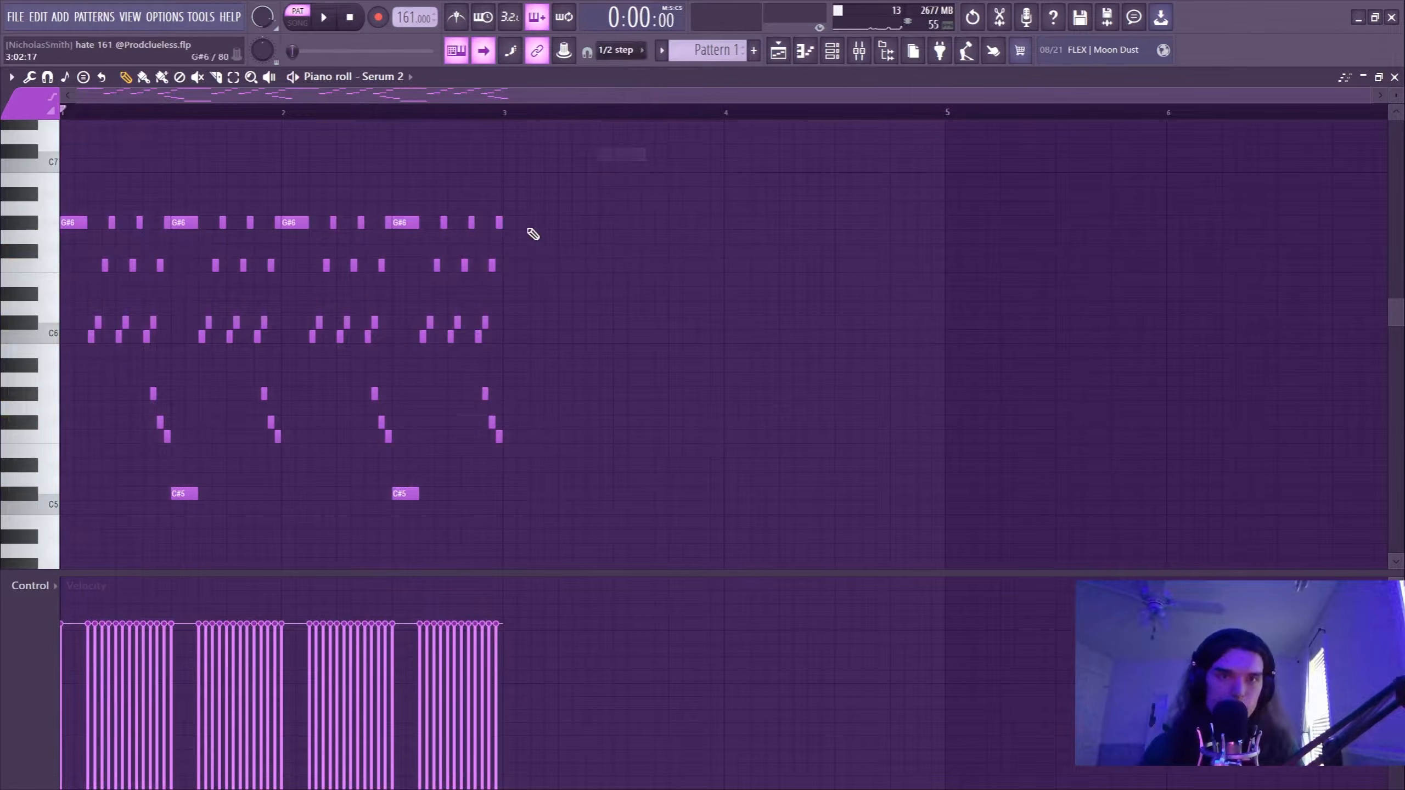
scroll(531, 114, up, 3)
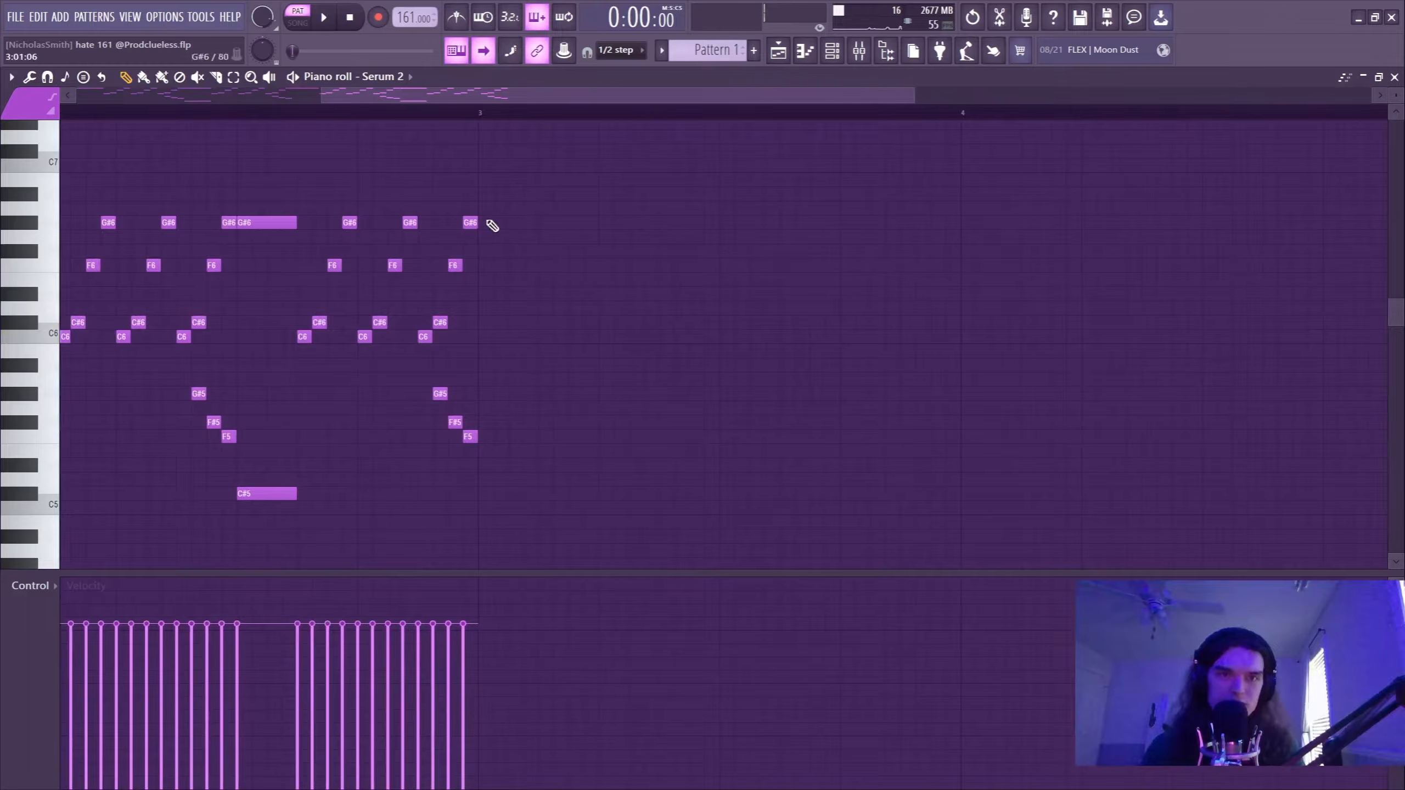
click(484, 325)
click(498, 336)
click(515, 394)
click(530, 437)
Select the four new notes and duplicate them end to end until they reach bar 4.
click(480, 113)
drag(602, 503, 479, 314)
key(ctrl+b)
key(ctrl+b)
key(ctrl+b)
key(ctrl+b)
key(ctrl+b)
key(ctrl+b)
key(ctrl+b)
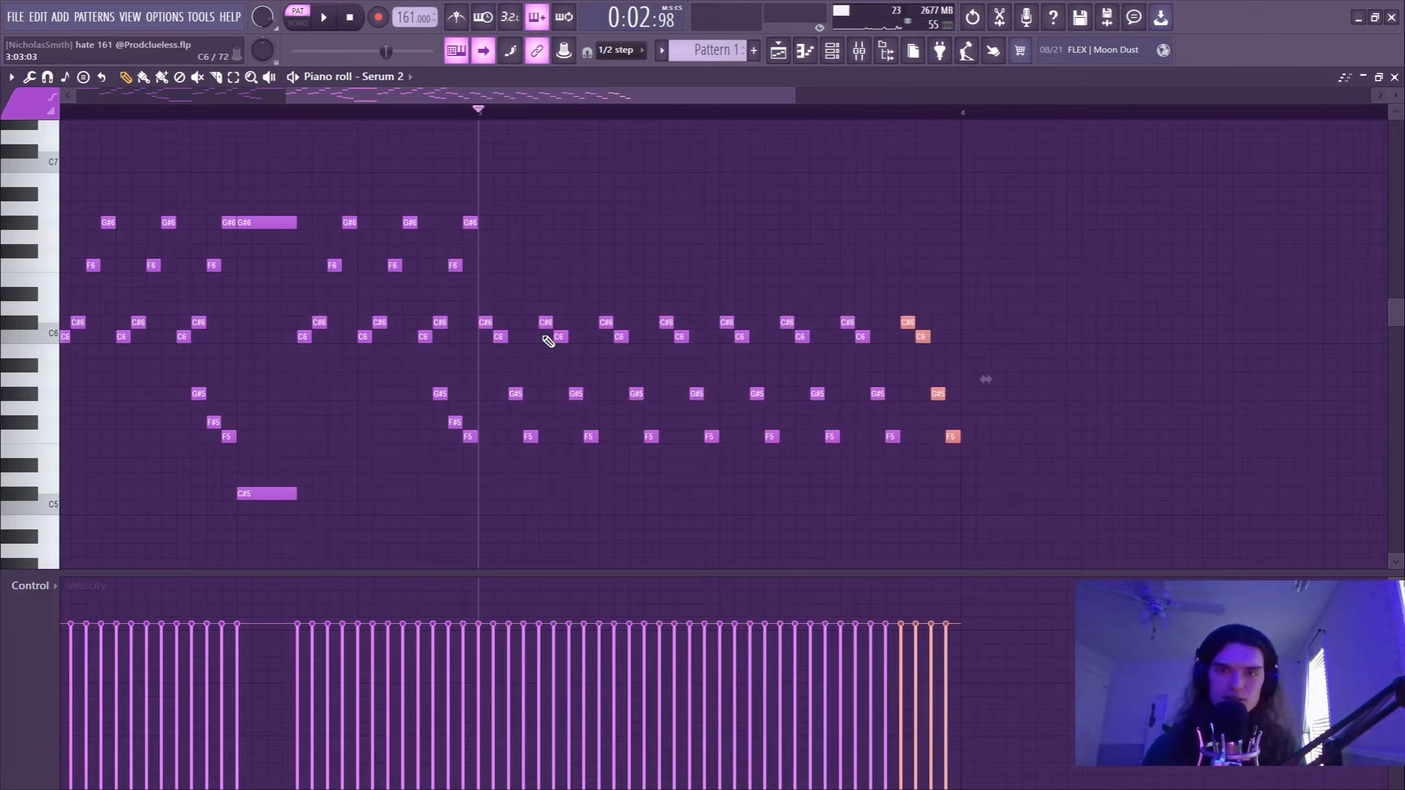
With the snap back on Line, play the repeated four-note figure and delete it from bar 3.
click(620, 49)
click(614, 70)
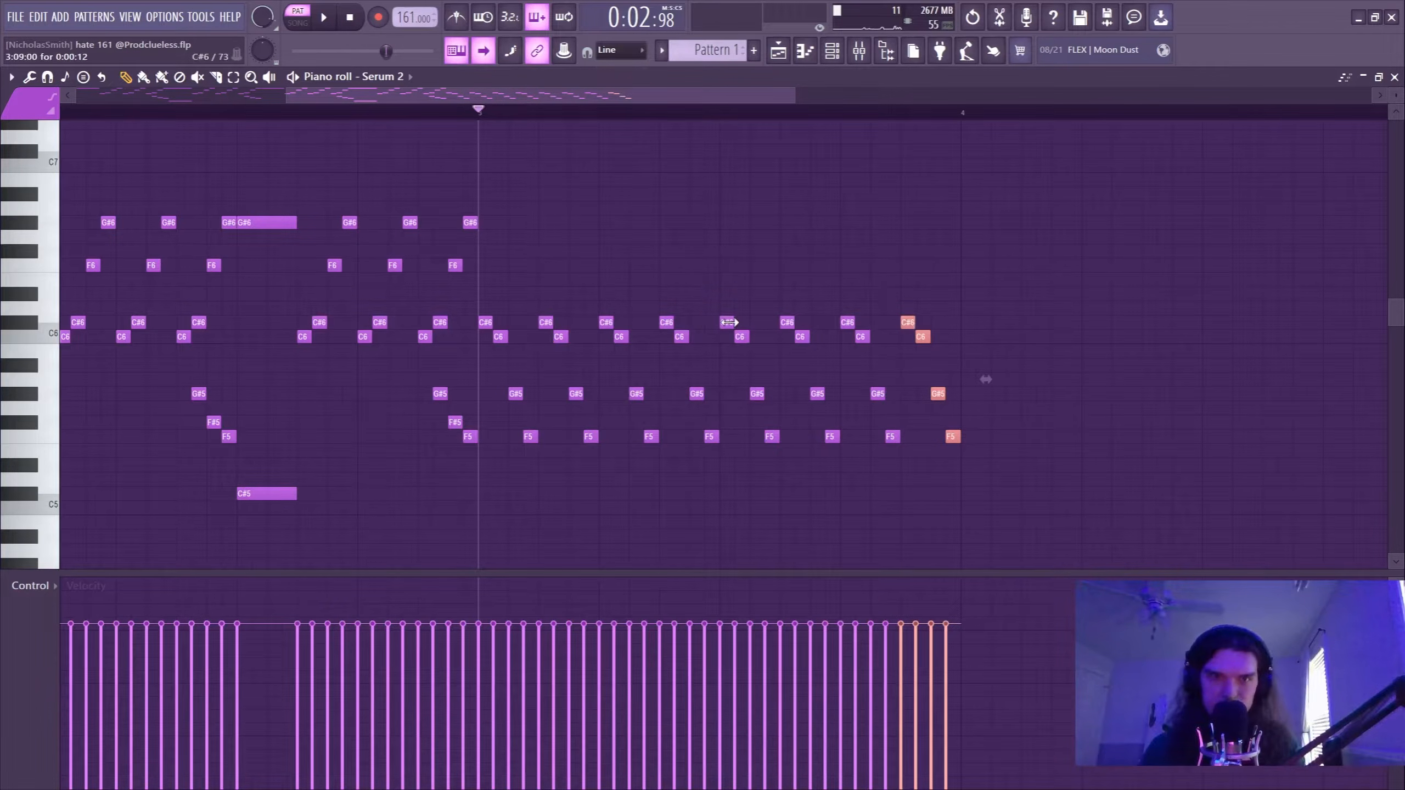
key(space)
key(space)
drag(1100, 455, 525, 349)
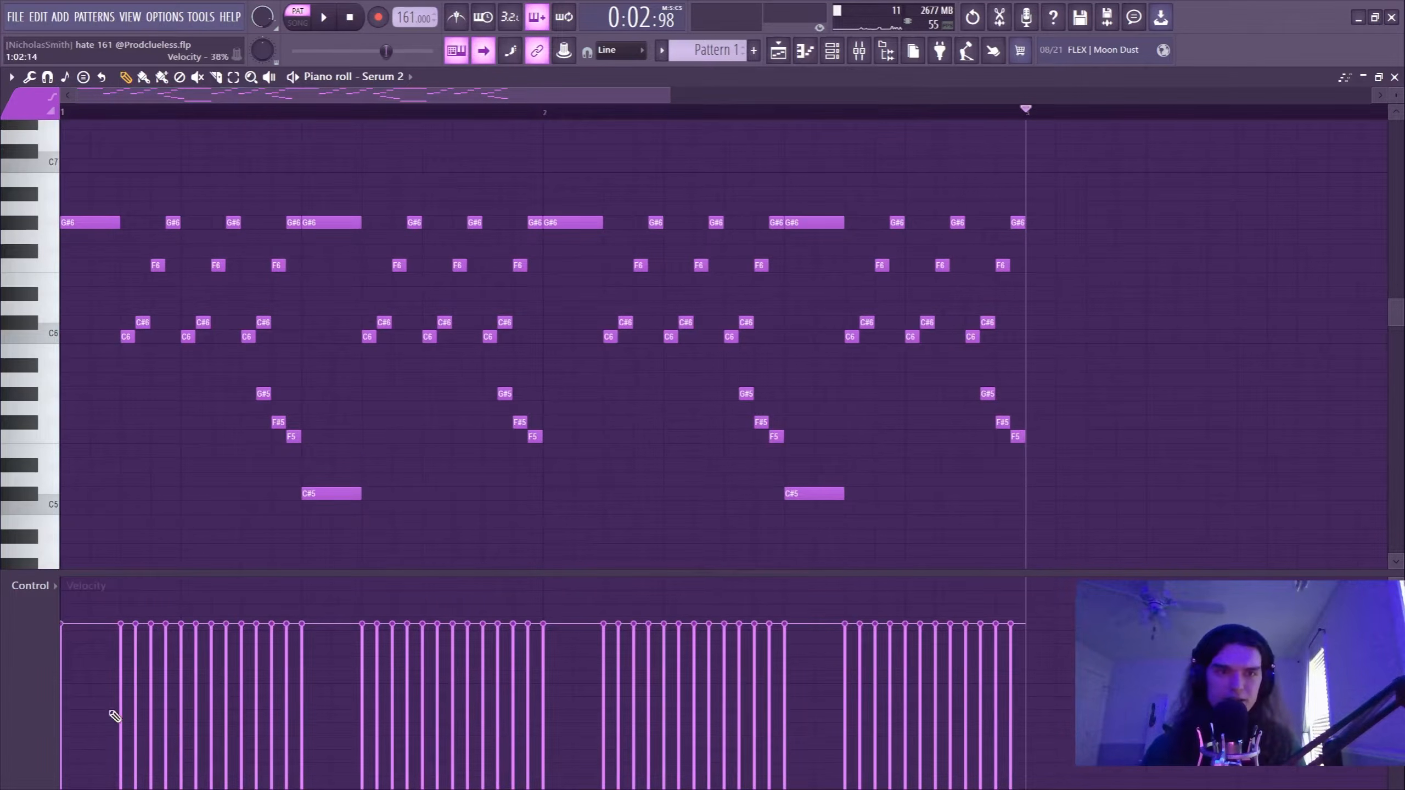
Switch the snap to 1/2 step and back to Line, with the playhead returned to the pattern start.
click(619, 50)
click(620, 155)
drag(63, 112, 3, 112)
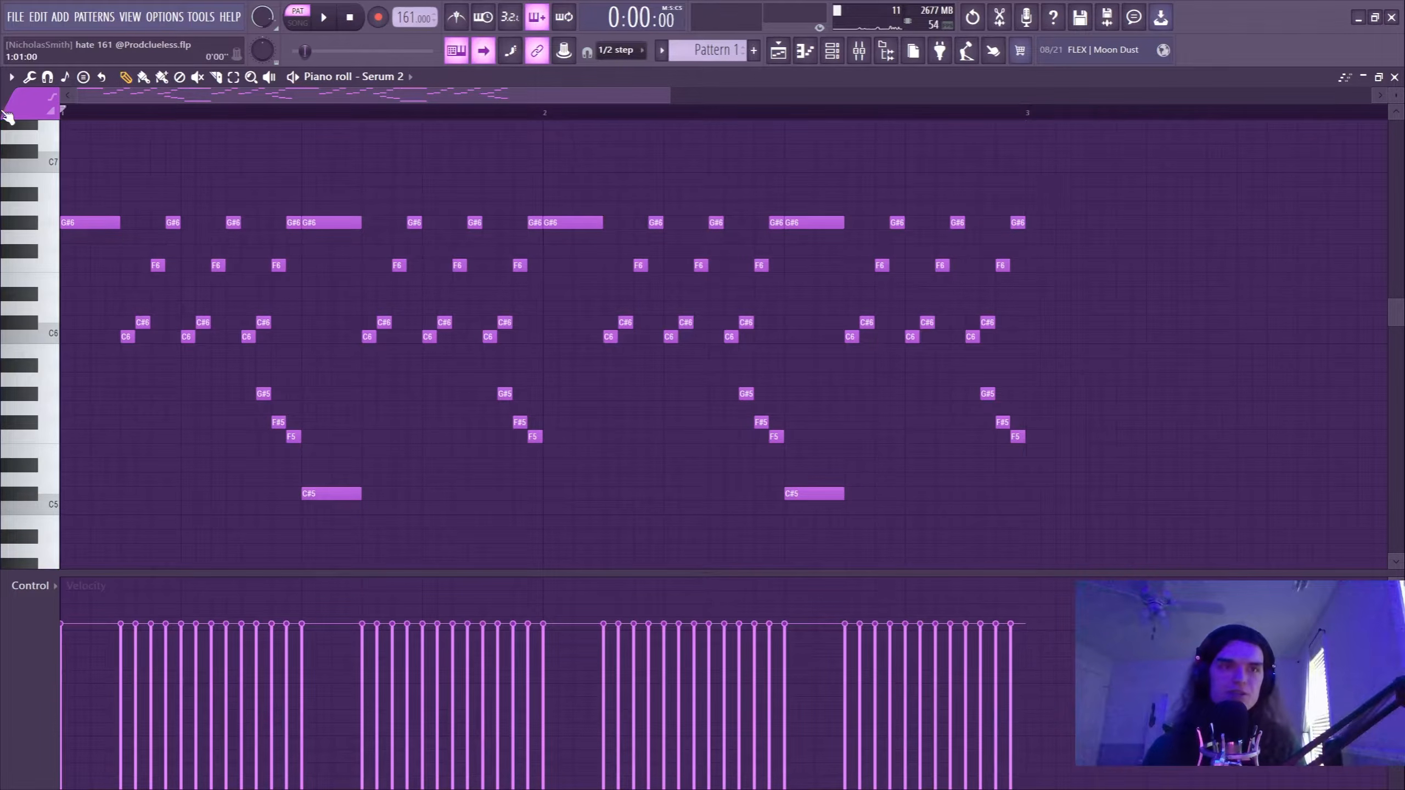
click(623, 50)
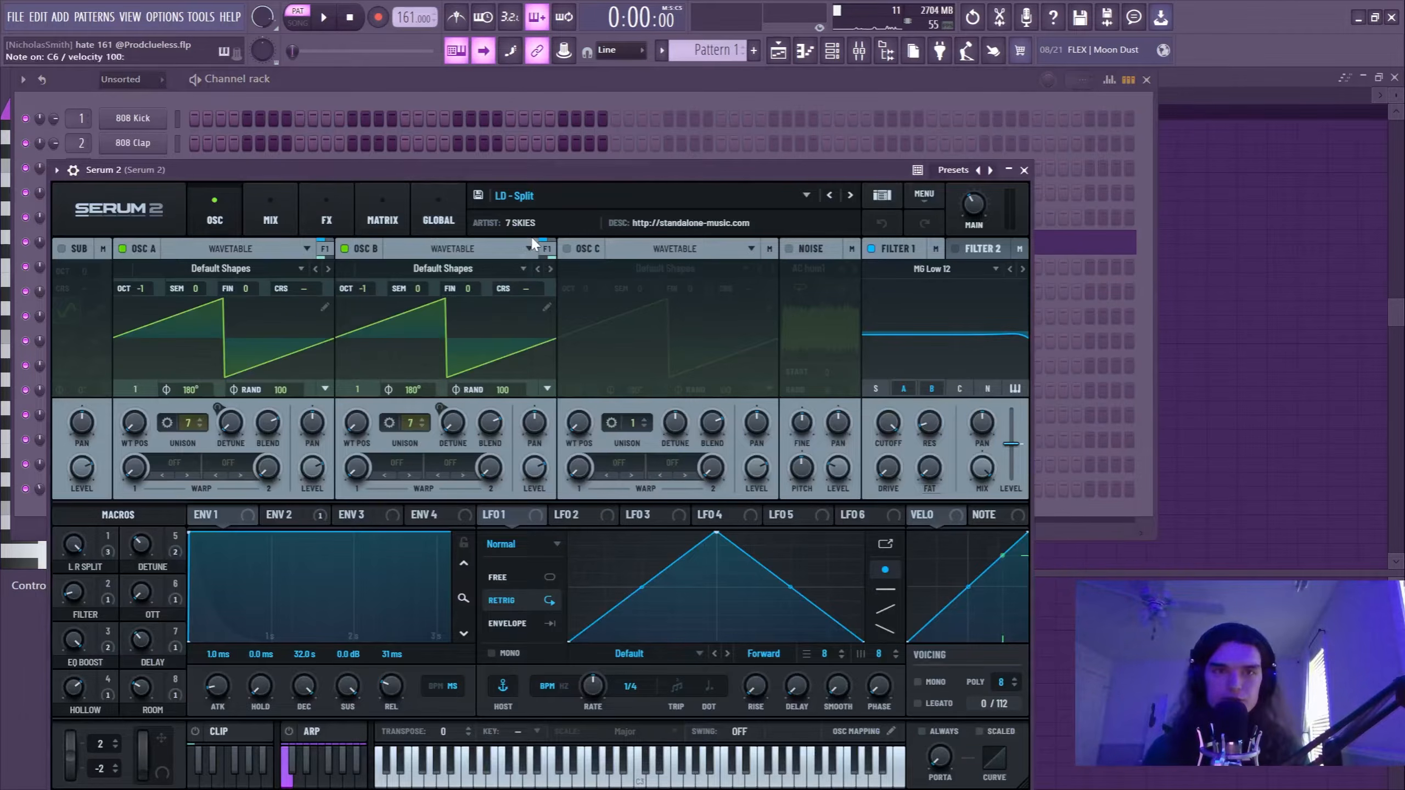
Quick render Pattern 1 as an audio clip and preview the Pattern 1 audio clip.
key(F7)
key(space)
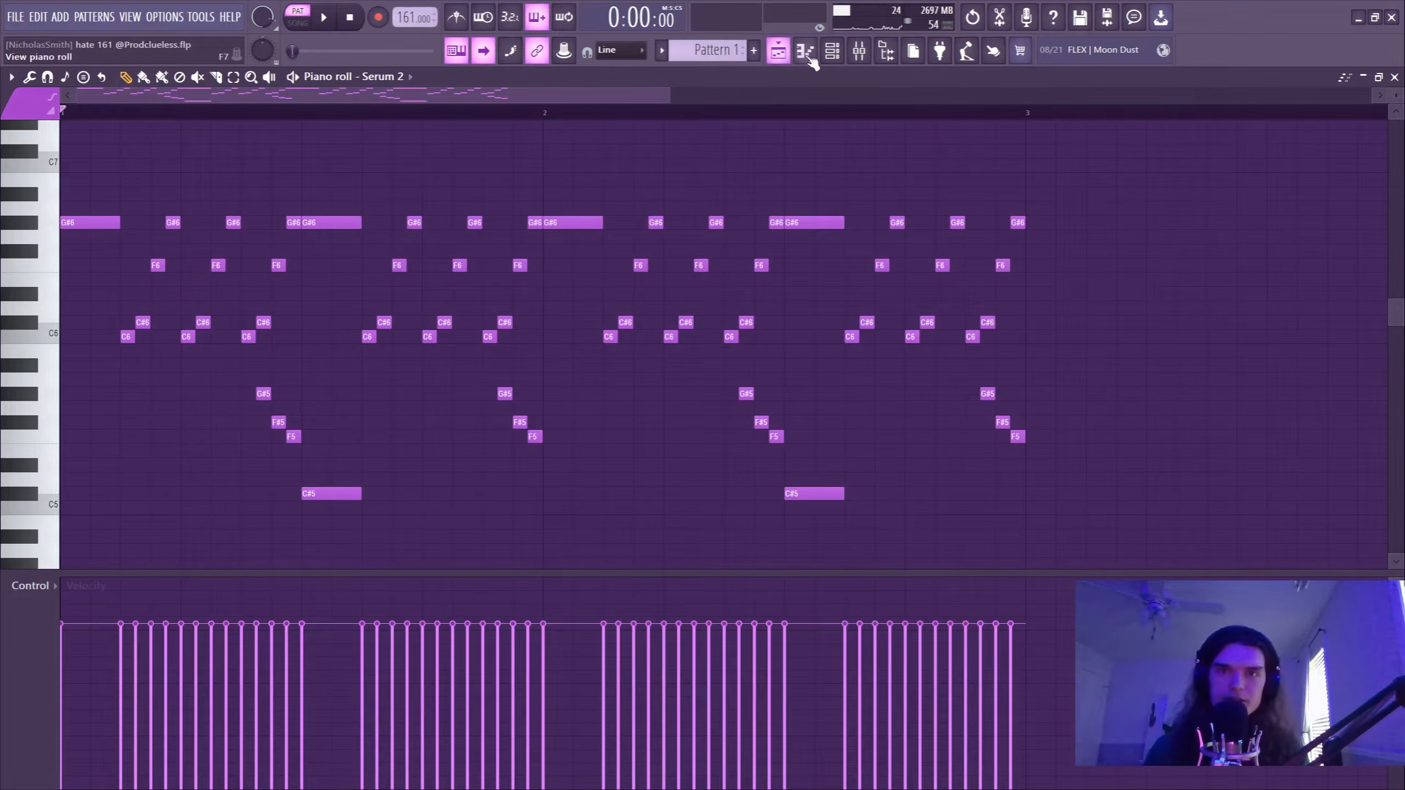
click(806, 53)
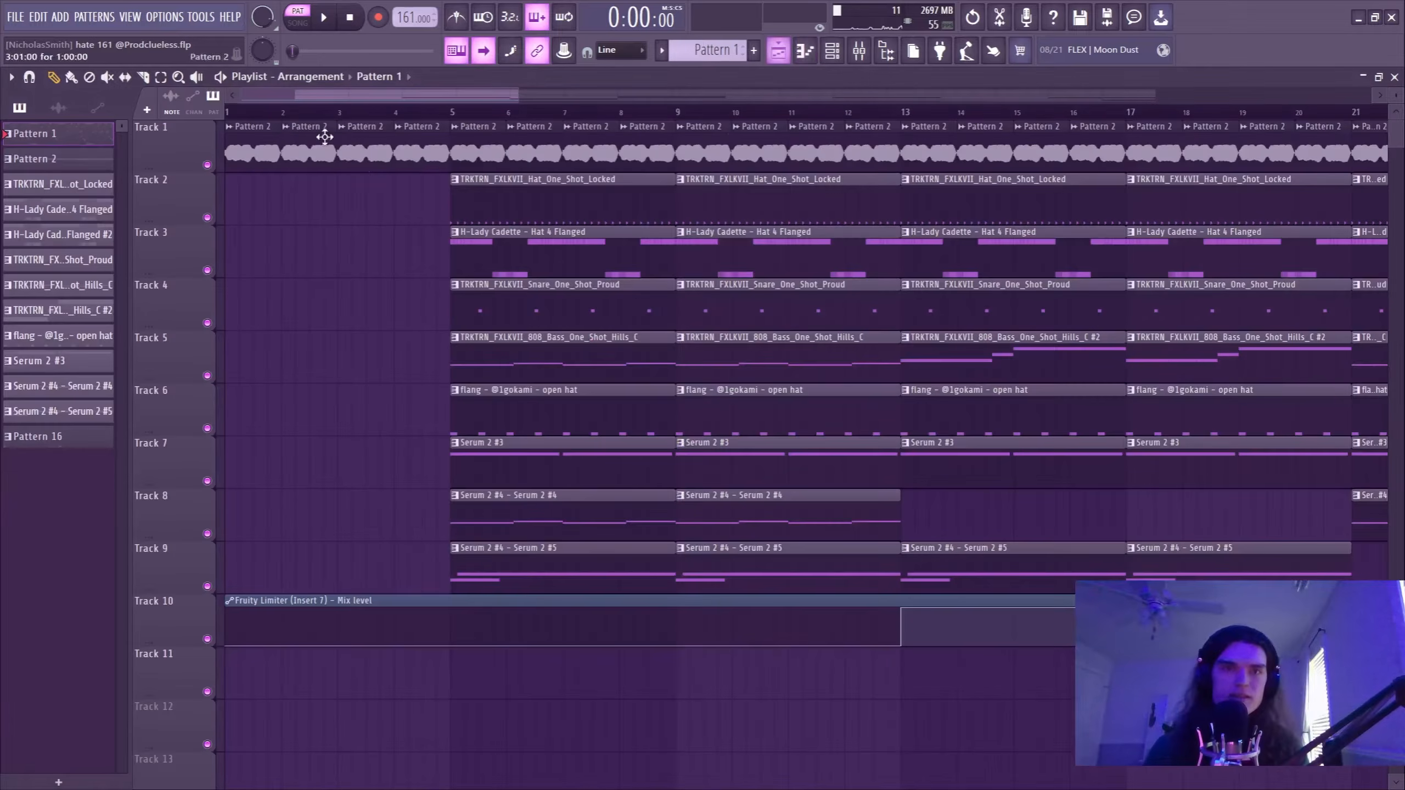
right_click(46, 133)
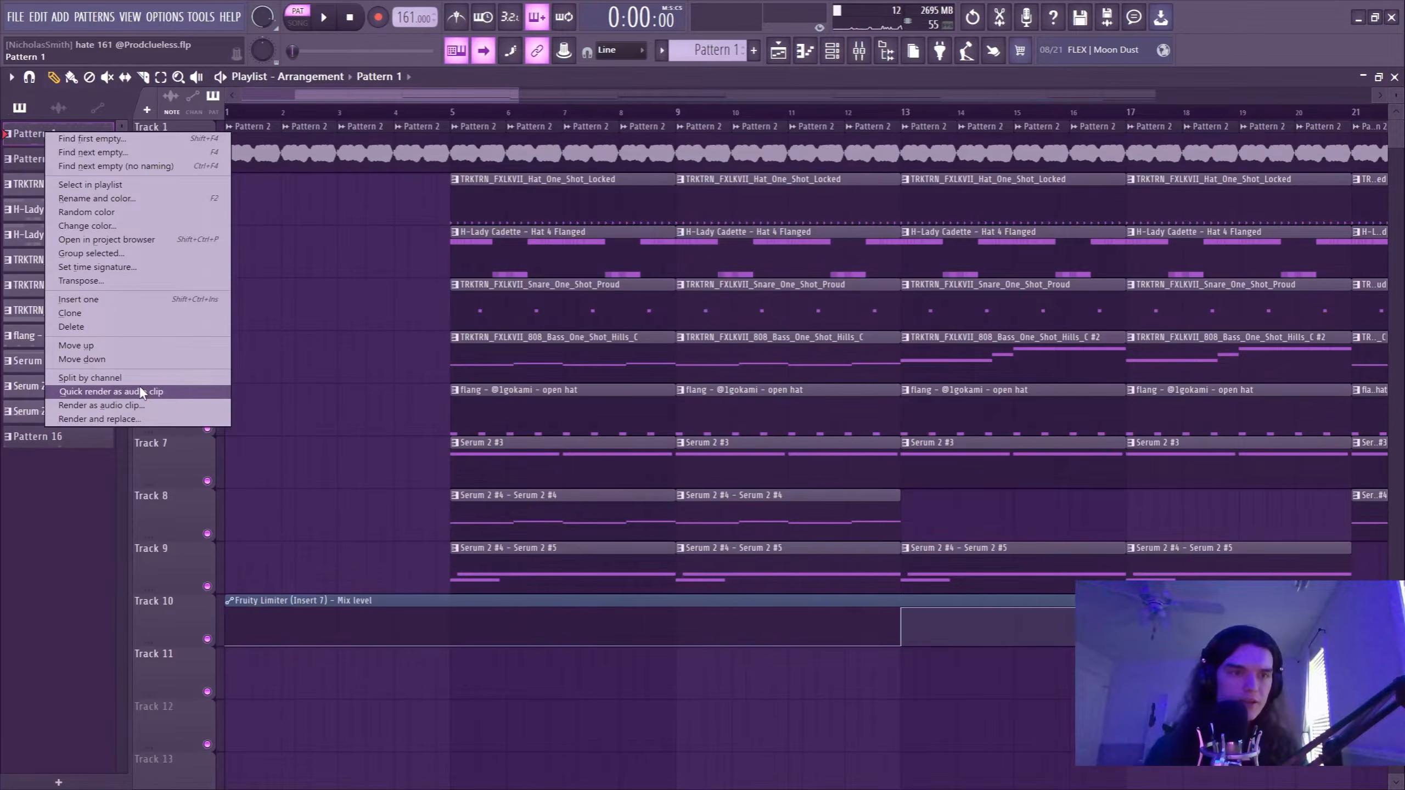
click(112, 387)
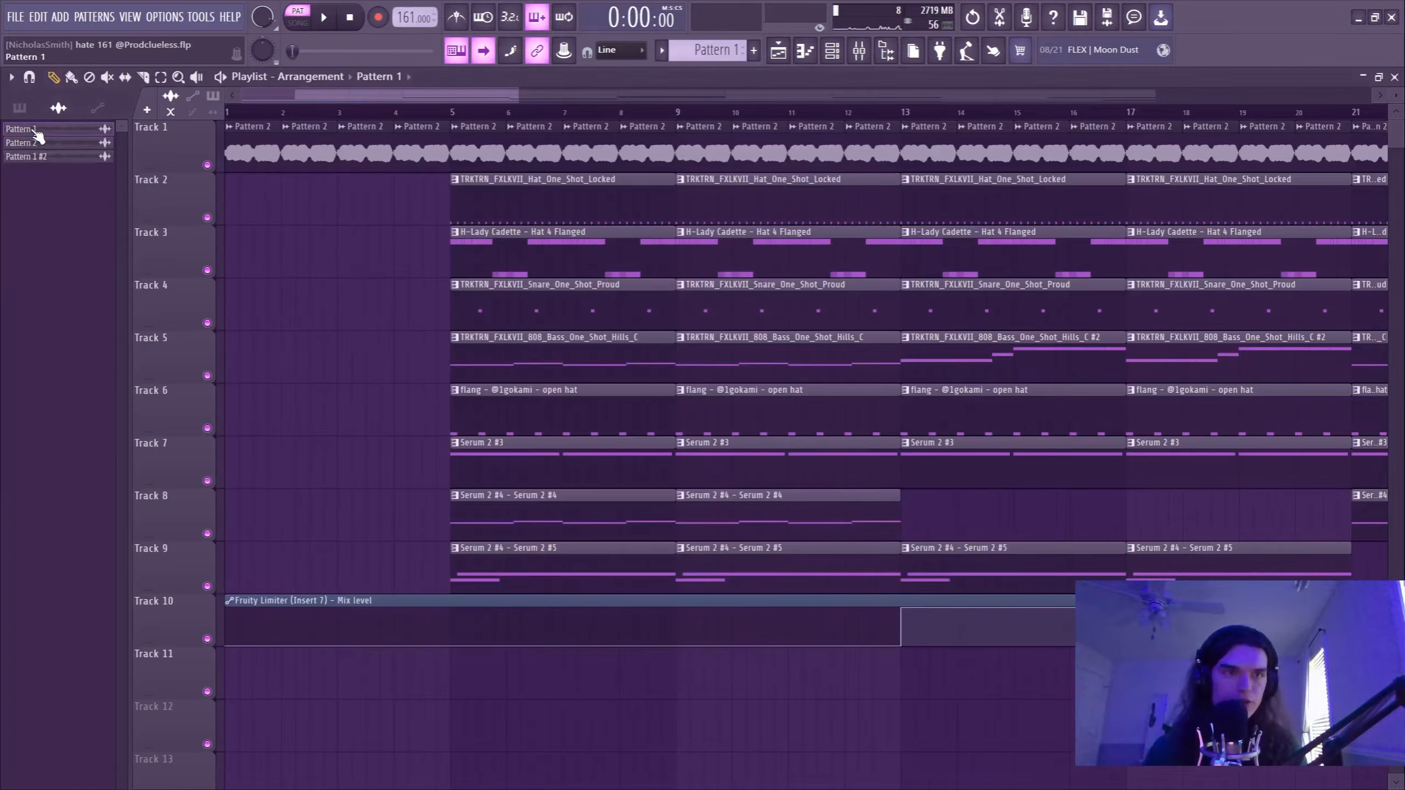
click(38, 133)
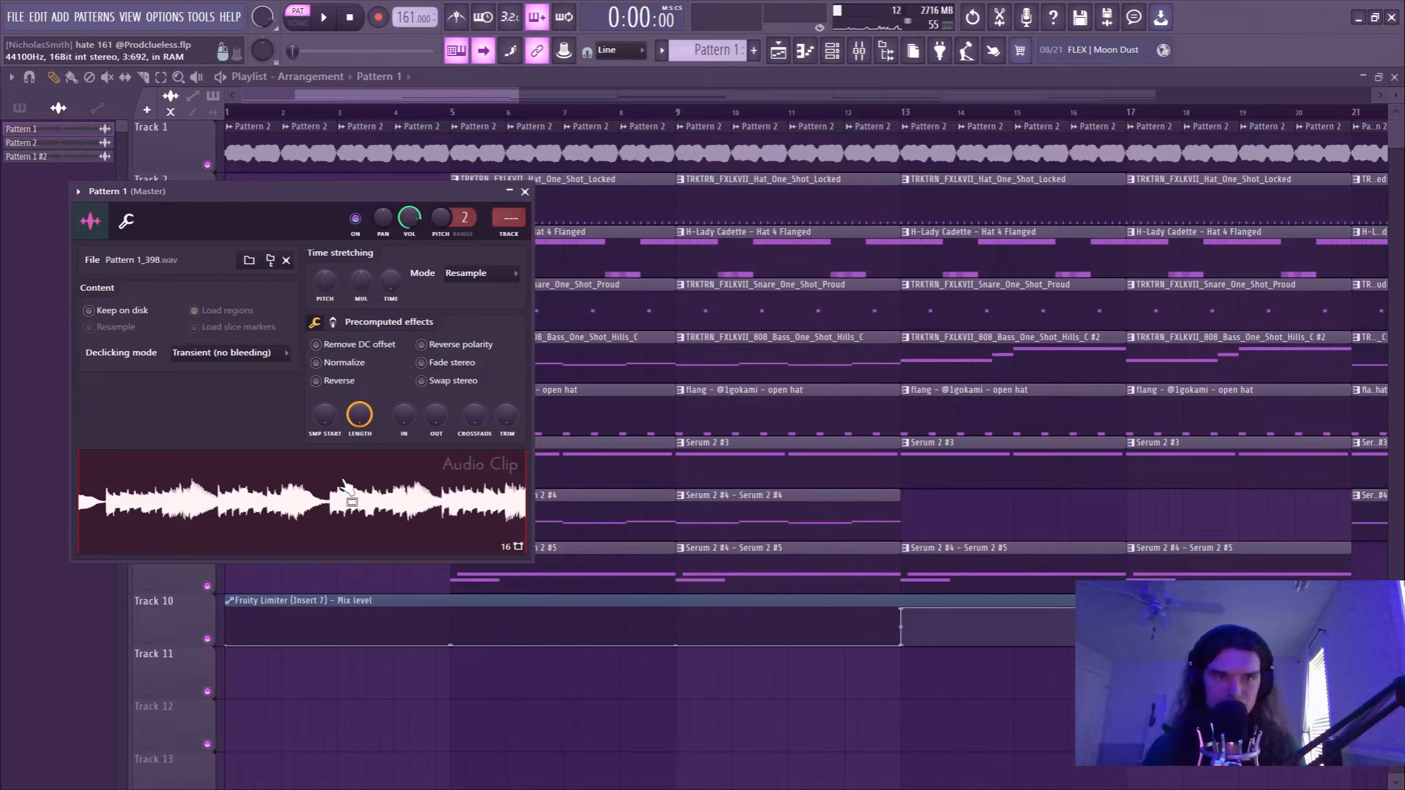
click(329, 491)
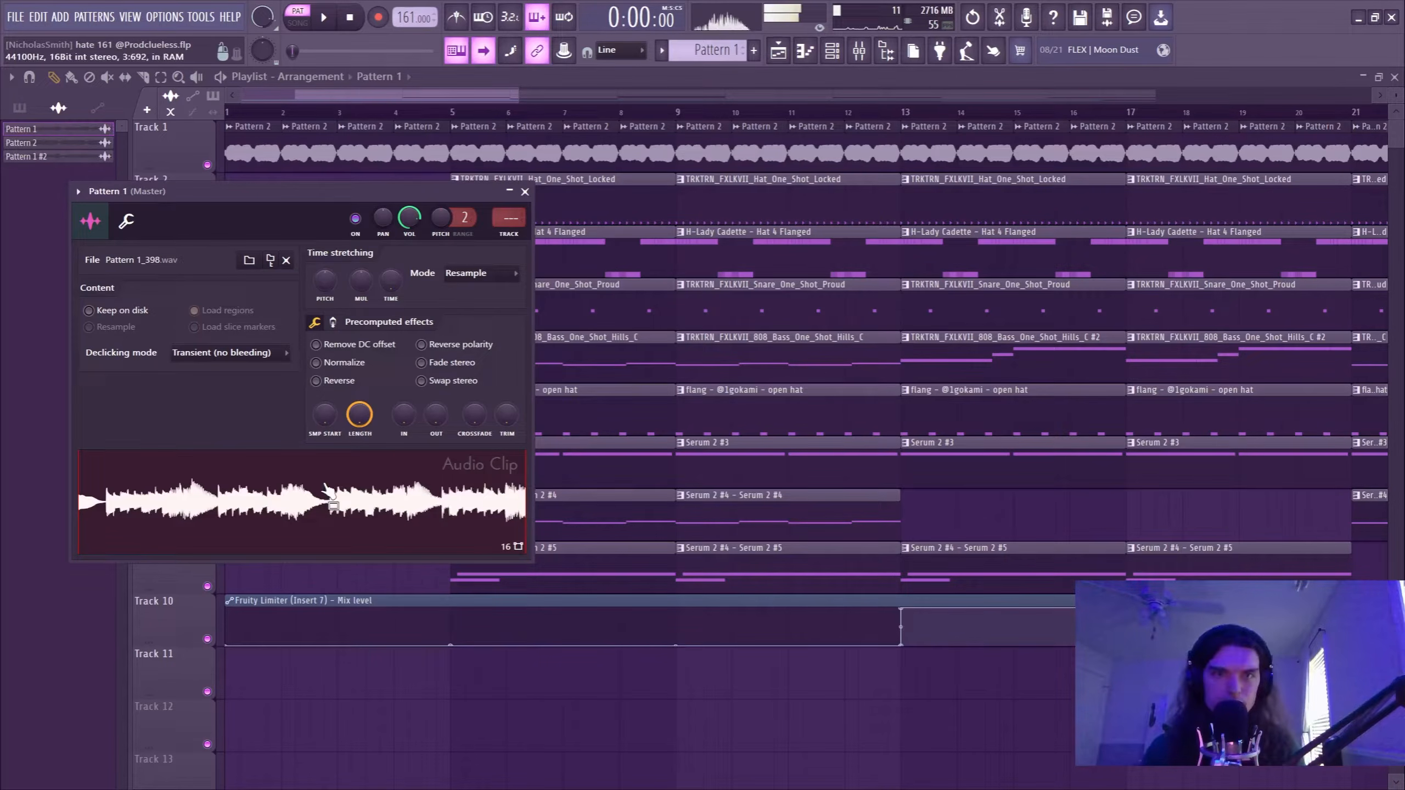
Select Pattern 2 and open its Serum 2 #2 instrument, arranging its window and the channel rack.
click(22, 110)
click(53, 162)
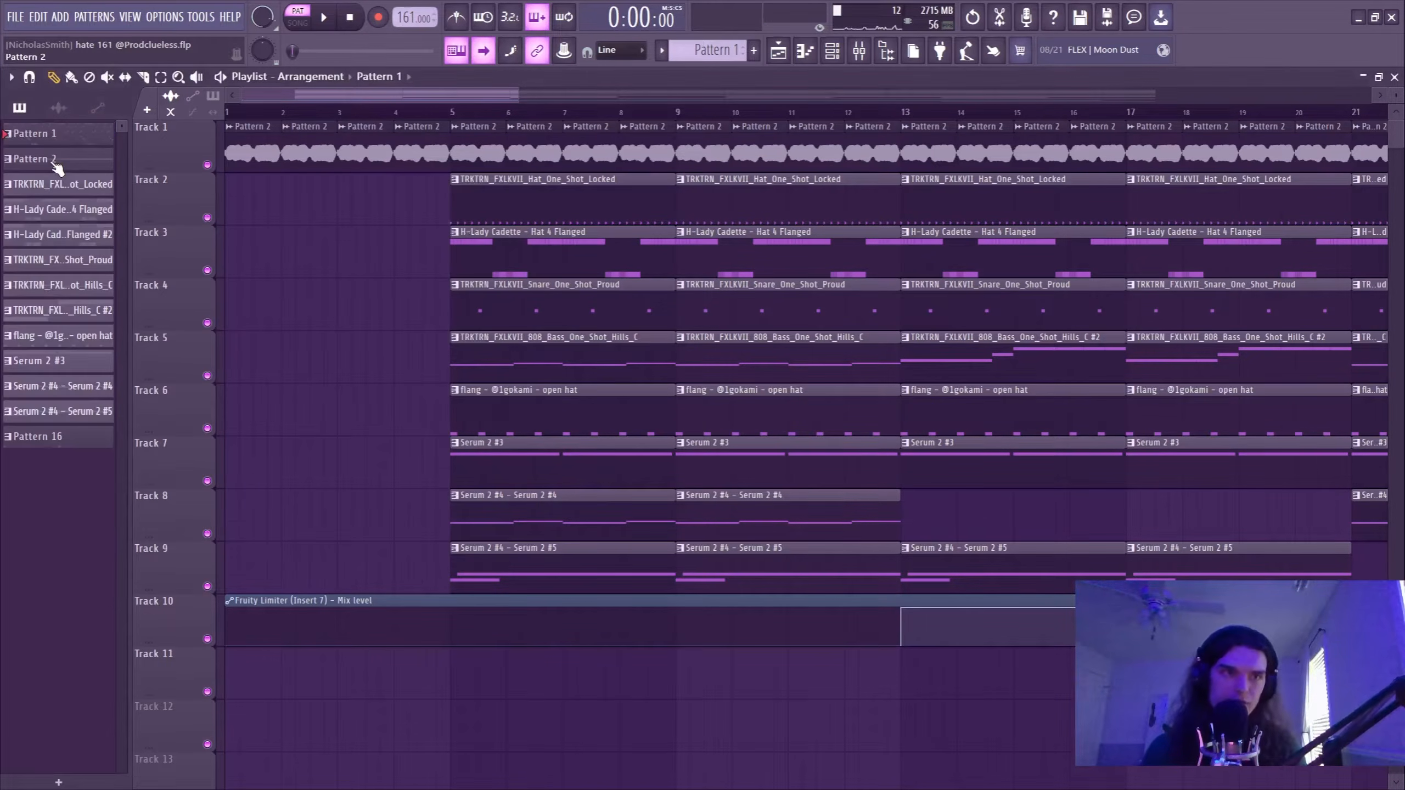
key(F6)
click(160, 265)
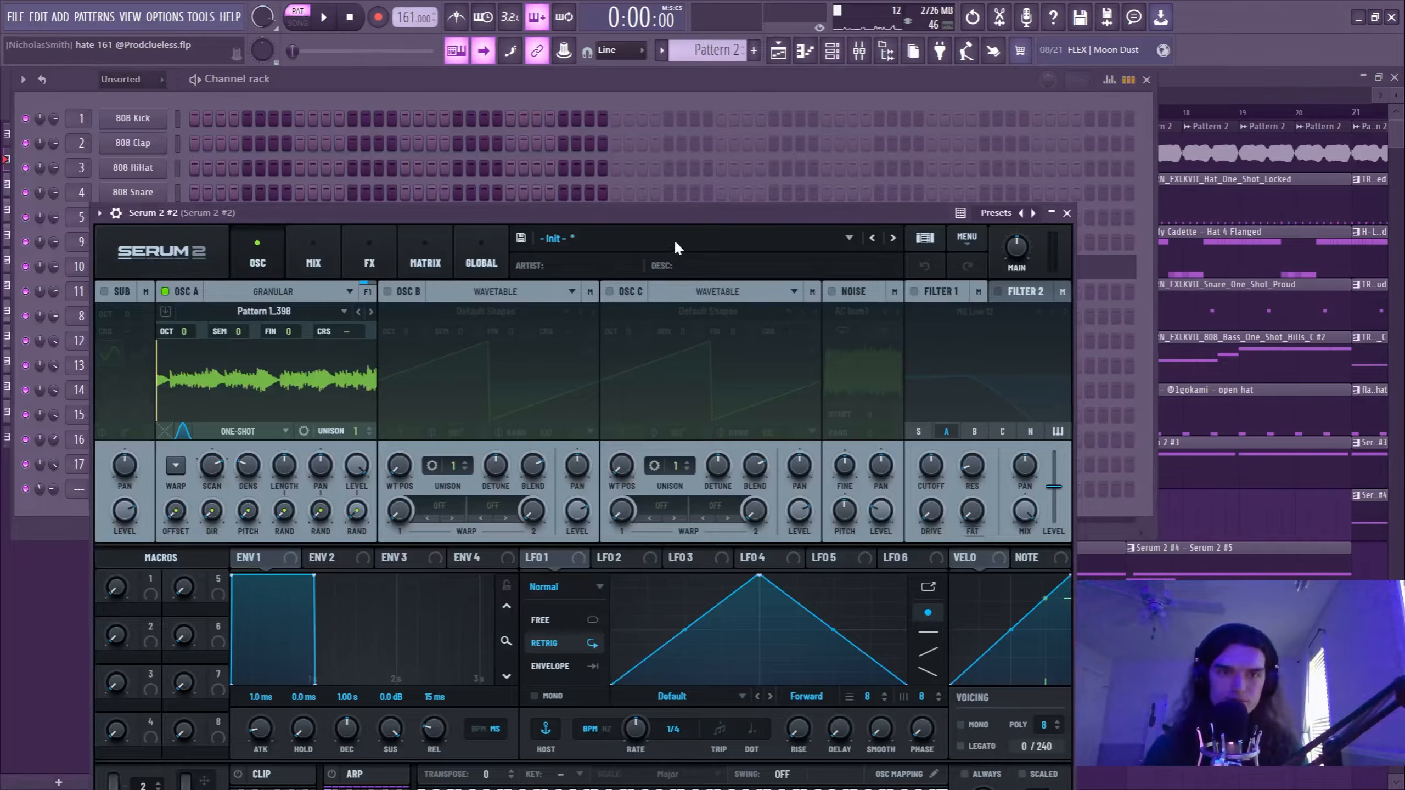
drag(635, 212, 806, 173)
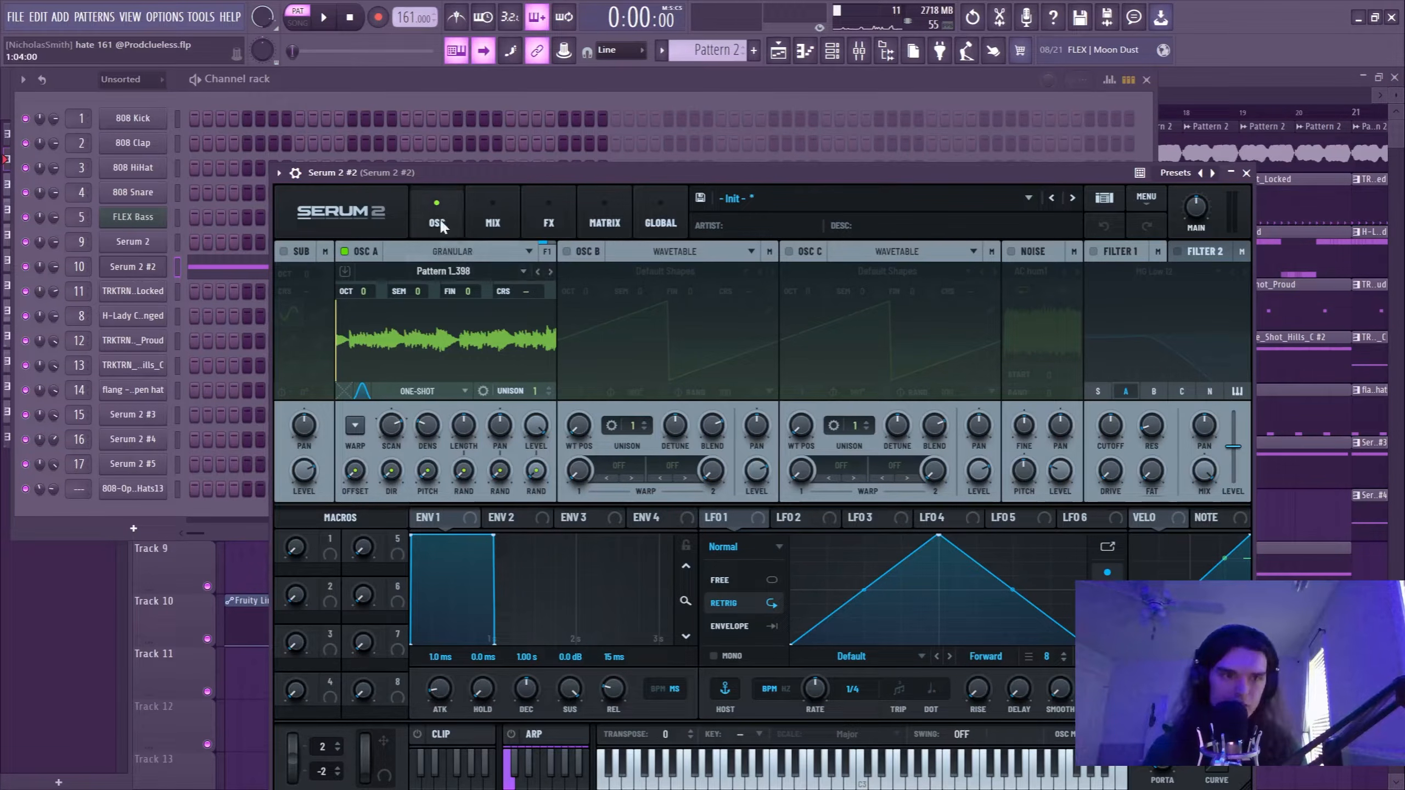
drag(395, 92, 494, 92)
click(529, 626)
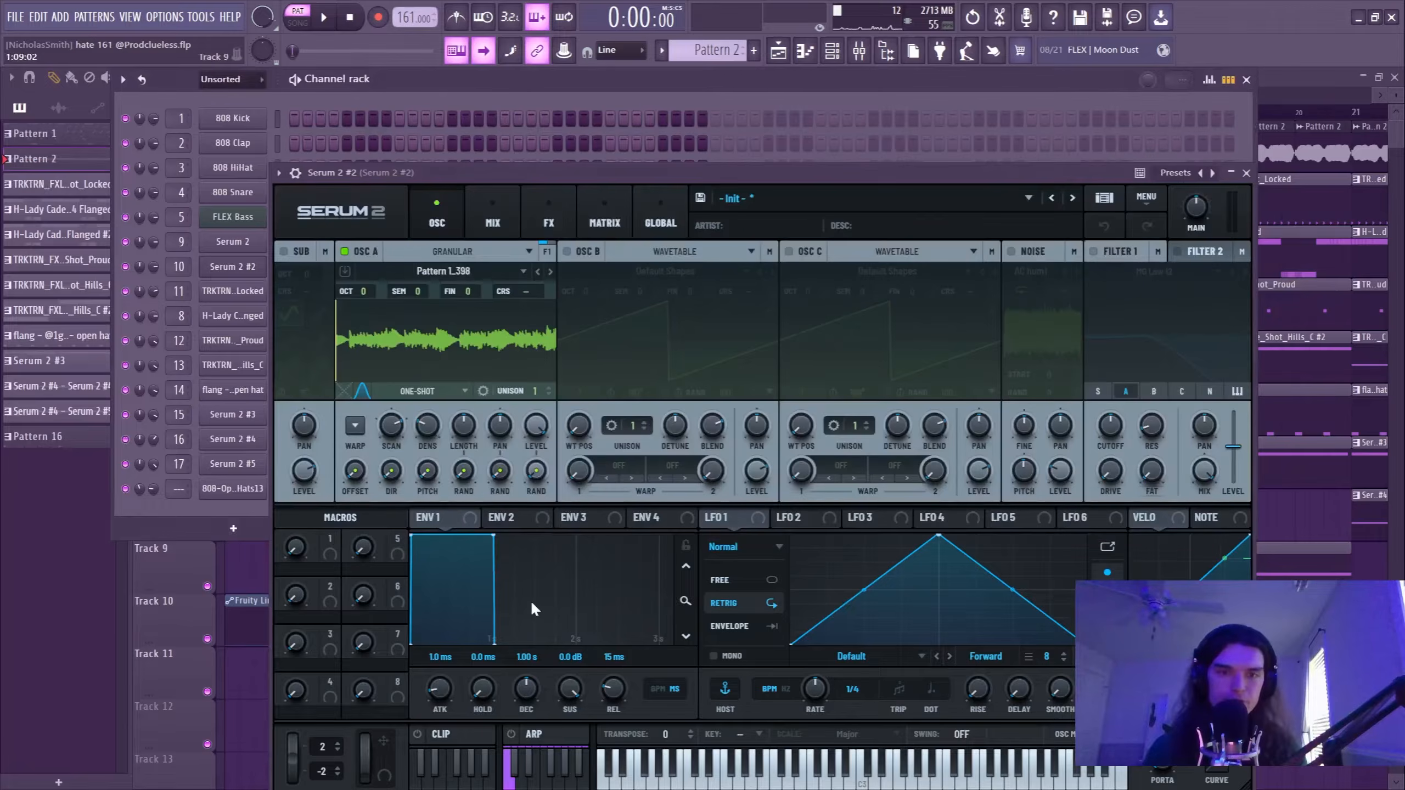
Audition the long Serum 2 #2 note at C5 and return it to F#5.
key(F7)
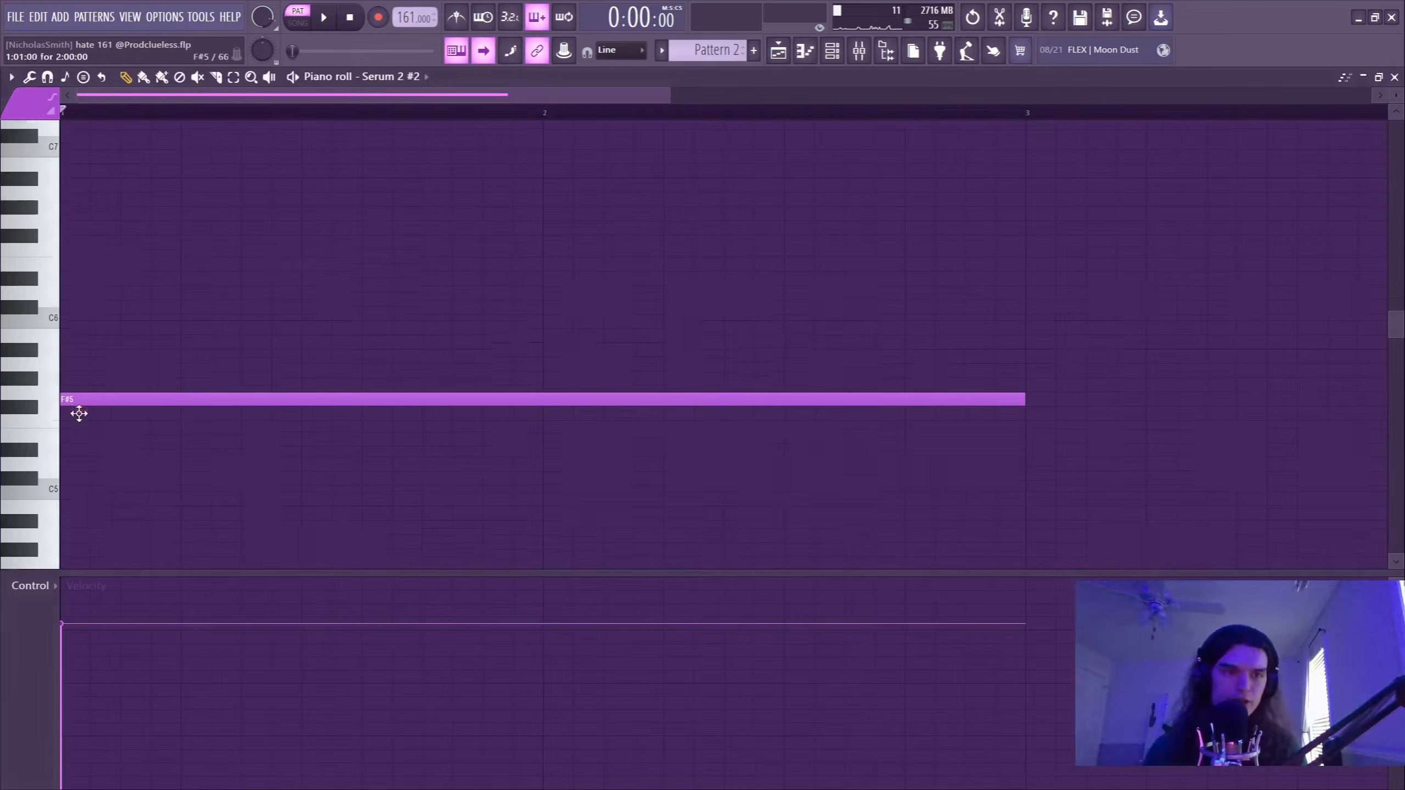
click(81, 432)
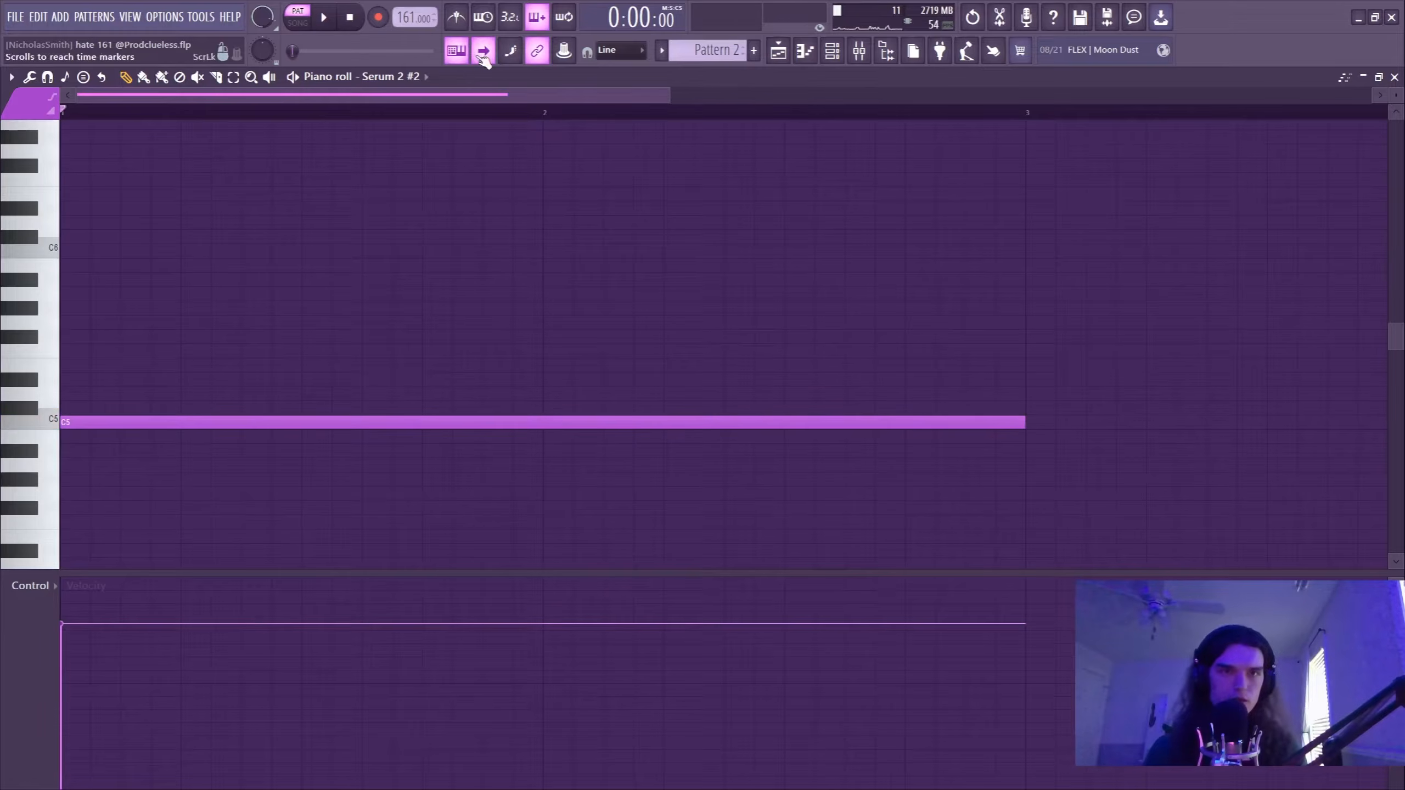
key(space)
scroll(235, 119, down, 3)
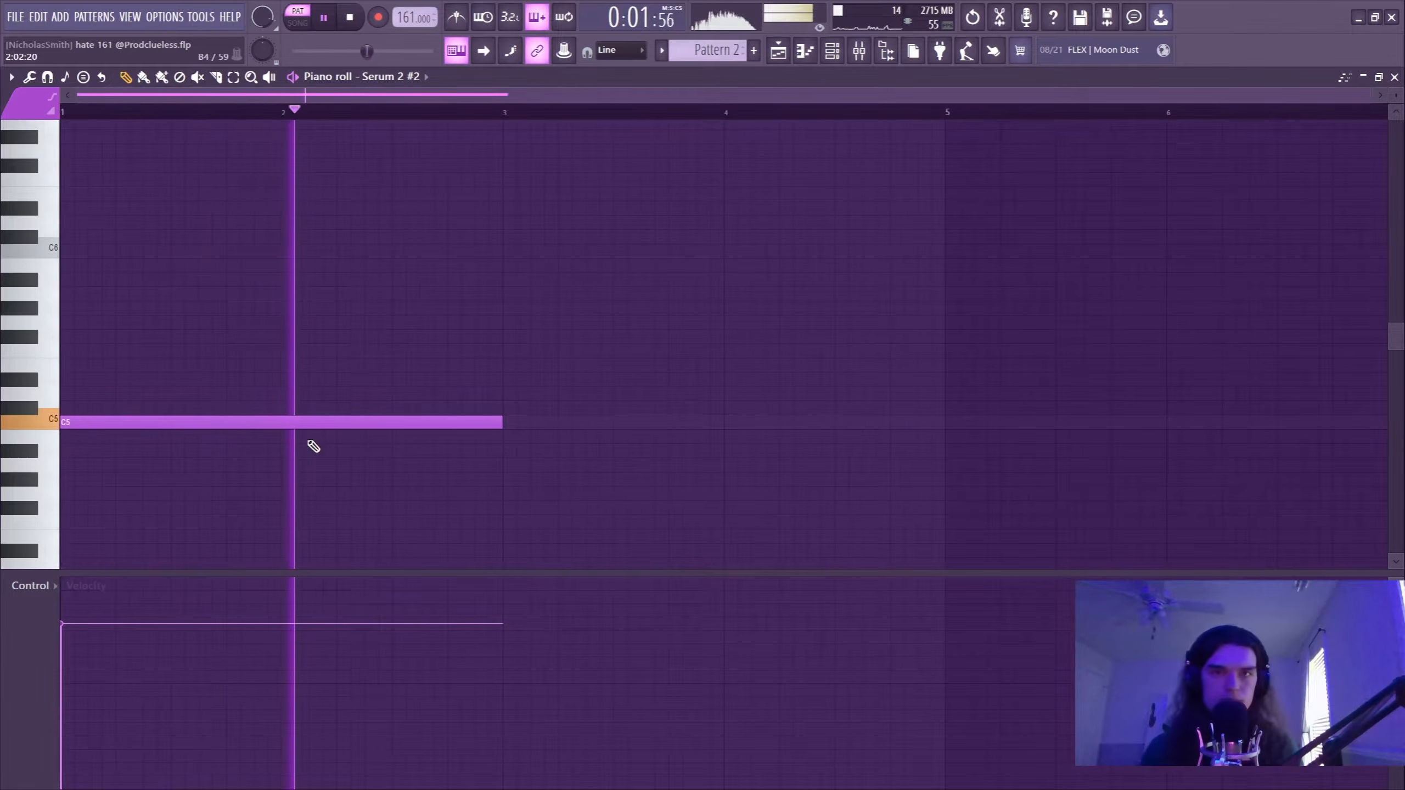
key(space)
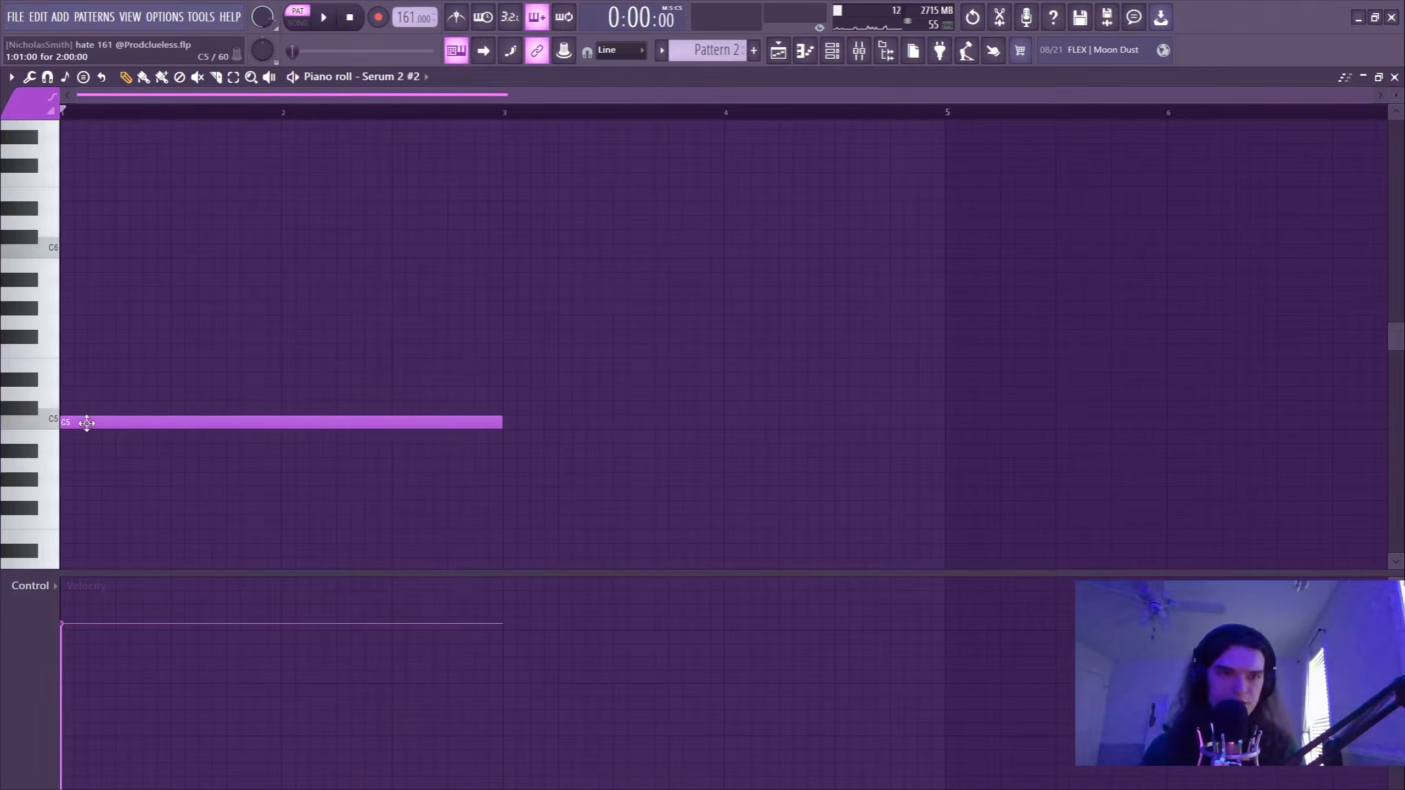
drag(92, 420, 88, 337)
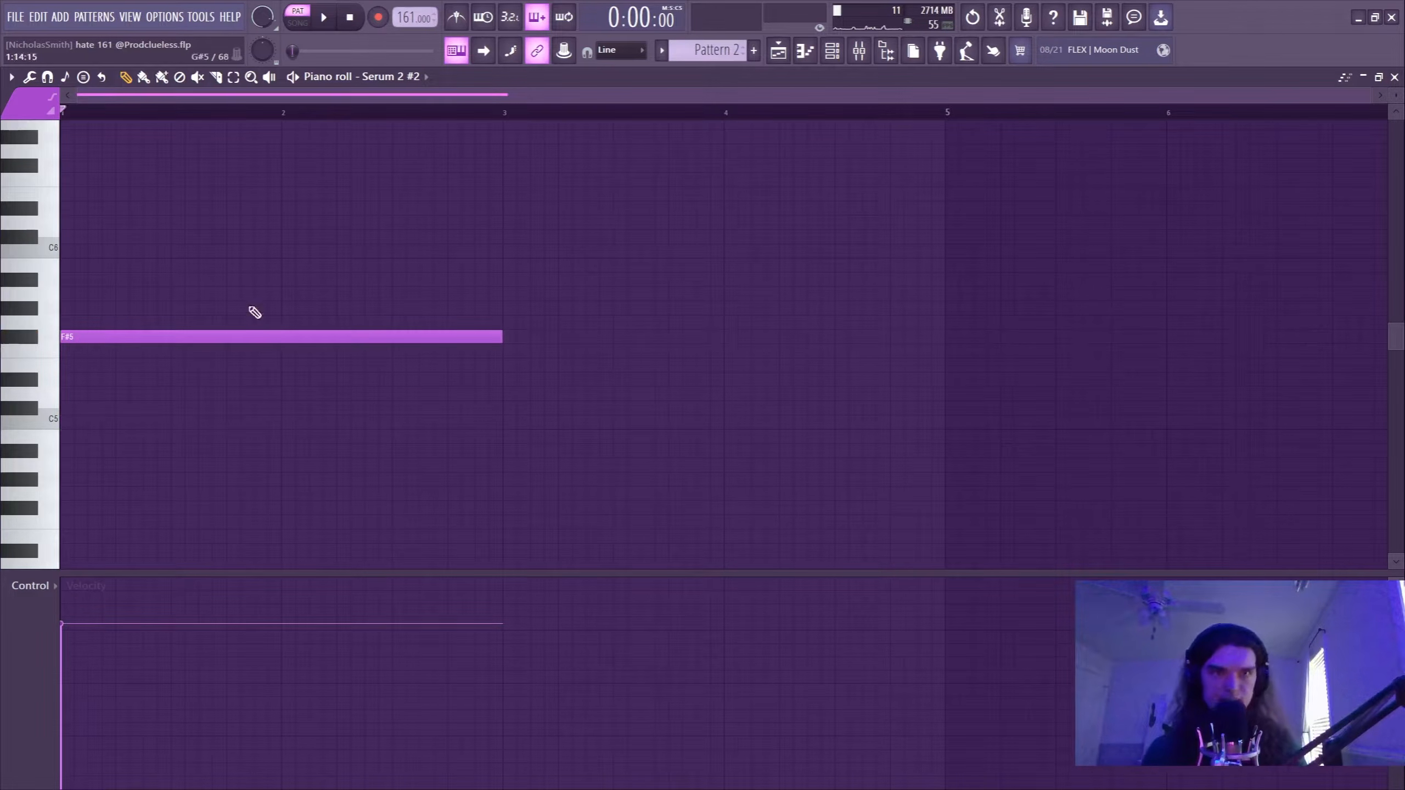
Open Serum 2 #2 and examine its granular oscillator and effects rack.
click(833, 50)
click(232, 266)
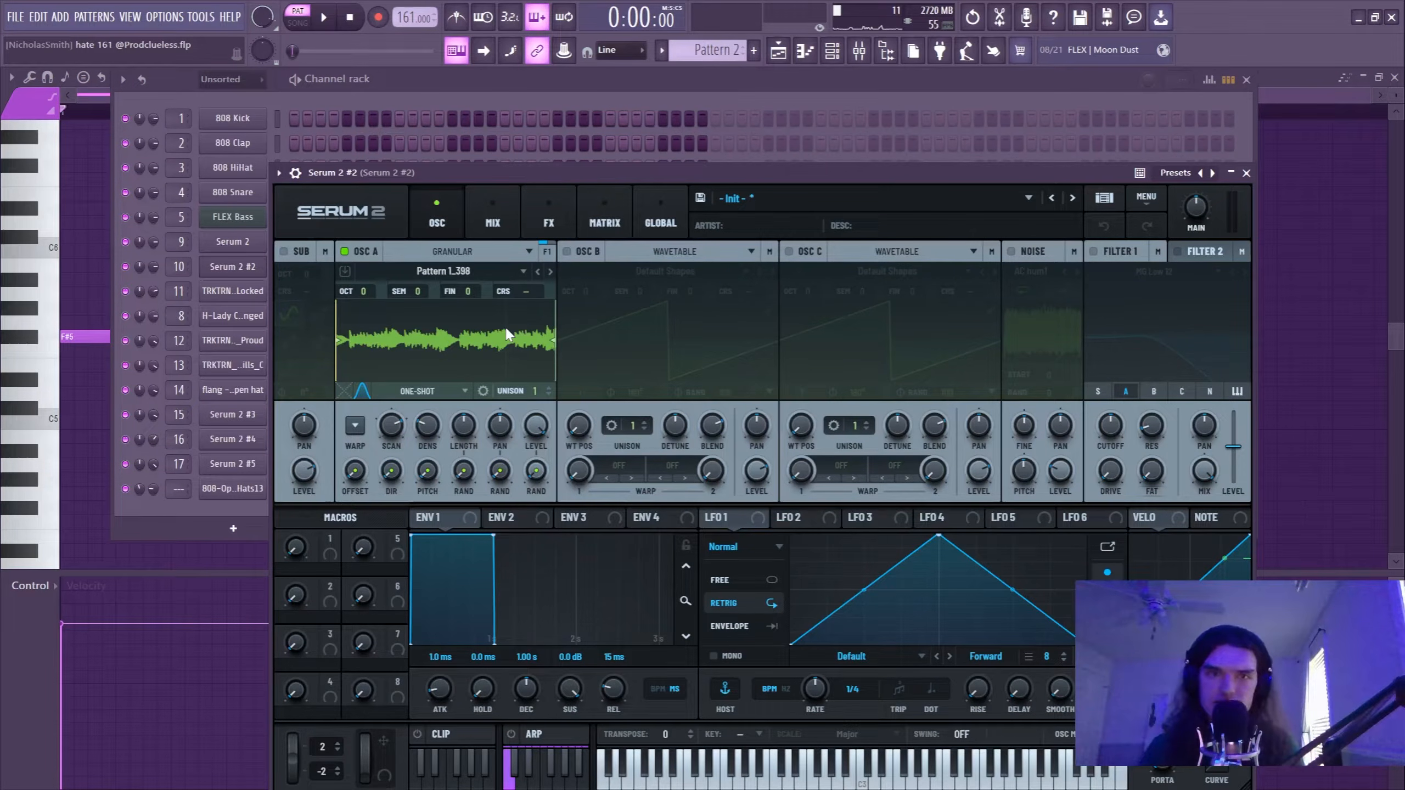
click(553, 222)
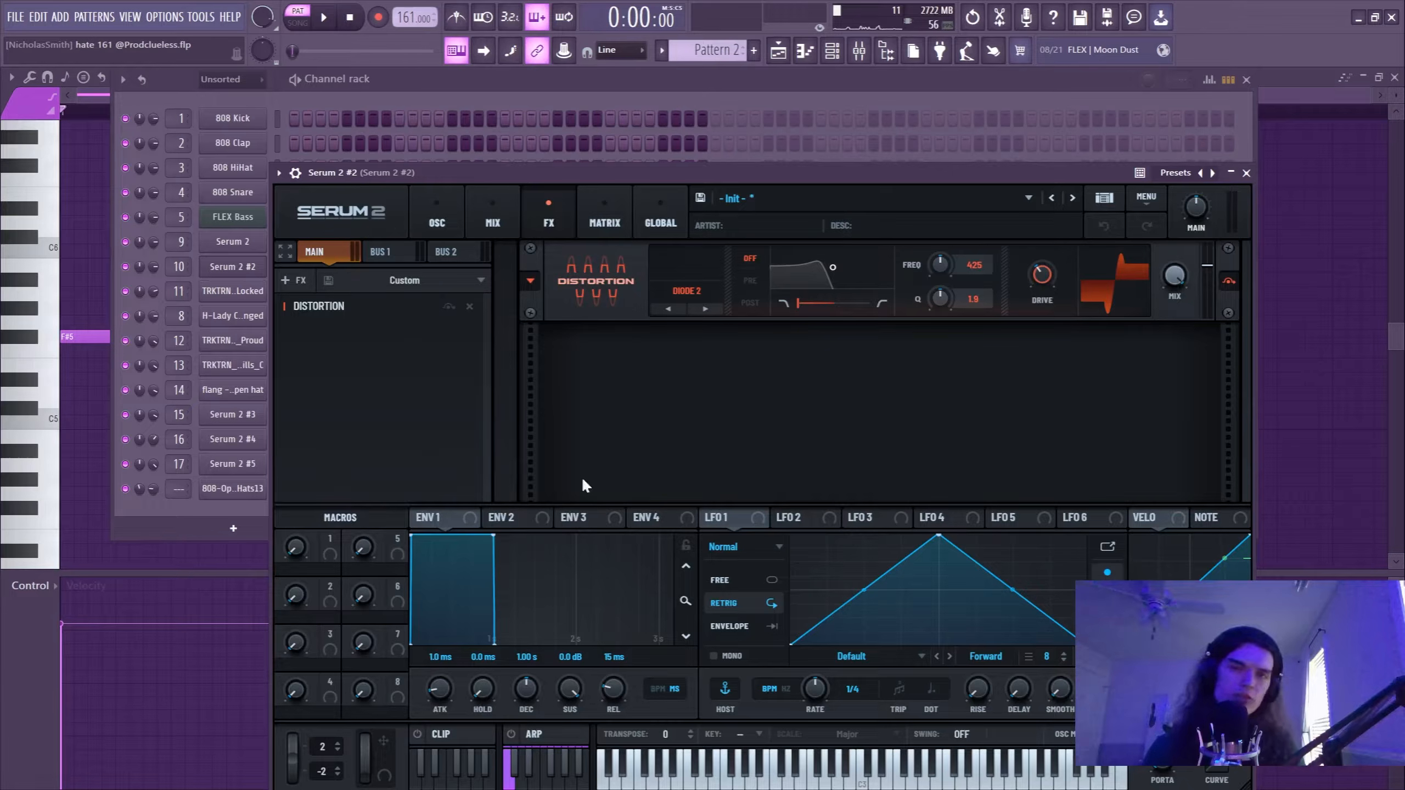
Select the long note in the Serum 2 #2 piano roll, transpose it down to C5 and play it.
click(91, 93)
drag(111, 394, 127, 310)
key(shift+Down)
key(shift+Down)
key(shift+Down)
key(shift+Down)
key(shift+Down)
key(shift+Down)
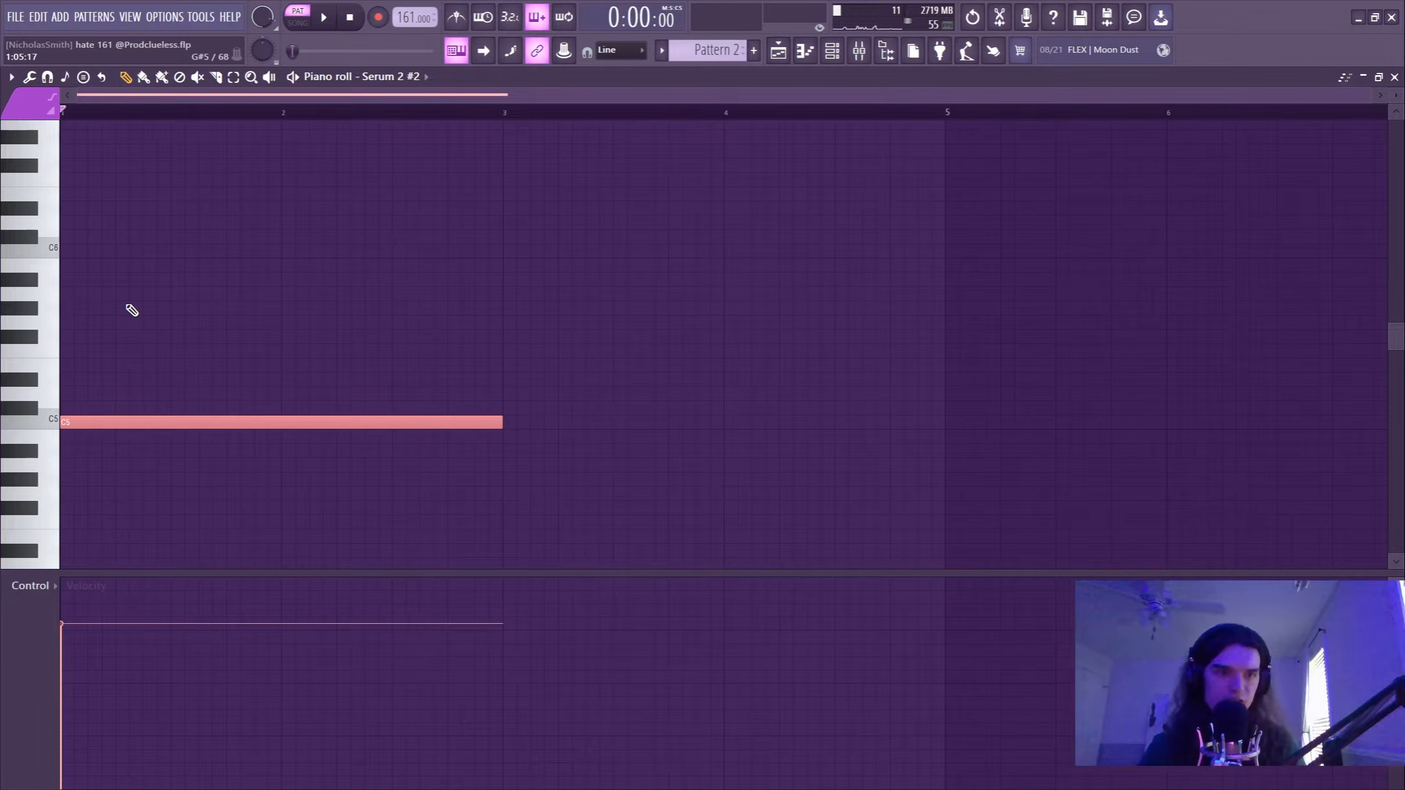
key(space)
Transpose the long note up to F#5 and play it back.
key(space)
key(shift+Up)
key(shift+Up)
key(shift+Up)
key(shift+Up)
key(shift+Up)
key(shift+Up)
key(space)
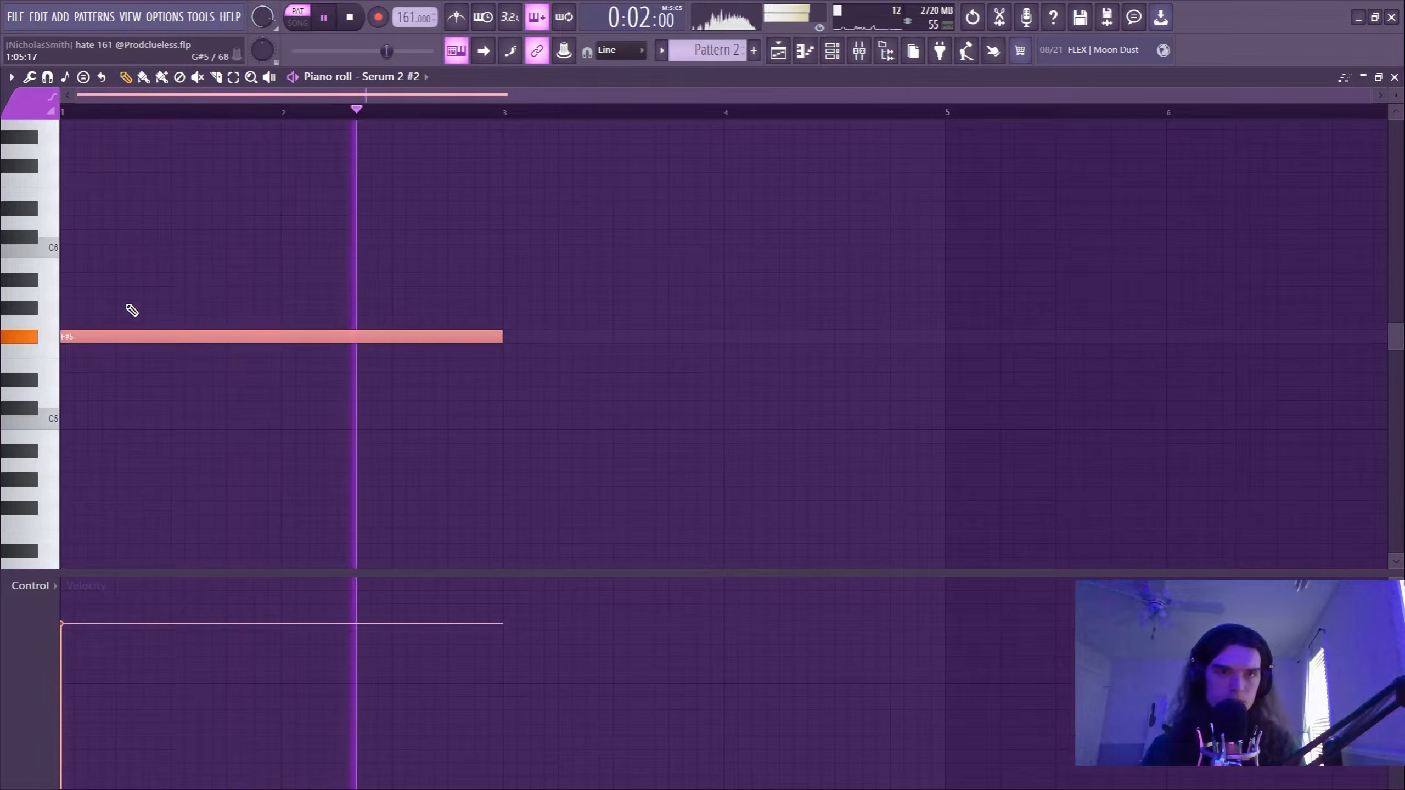
key(space)
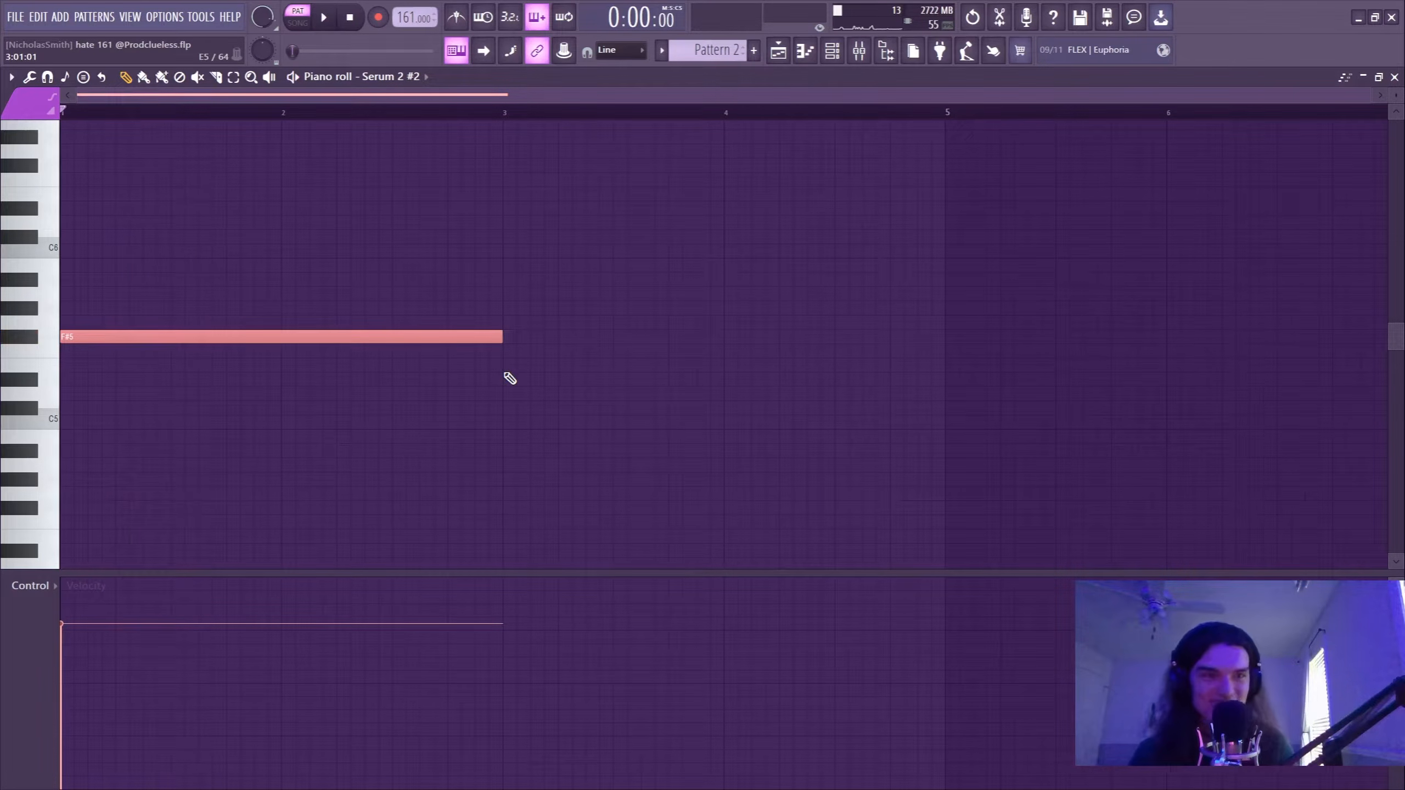
Lower the long note to C5 again and play it for comparison.
key(shift+Down)
key(shift+Down)
key(shift+Down)
key(shift+Down)
key(shift+Down)
key(shift+Down)
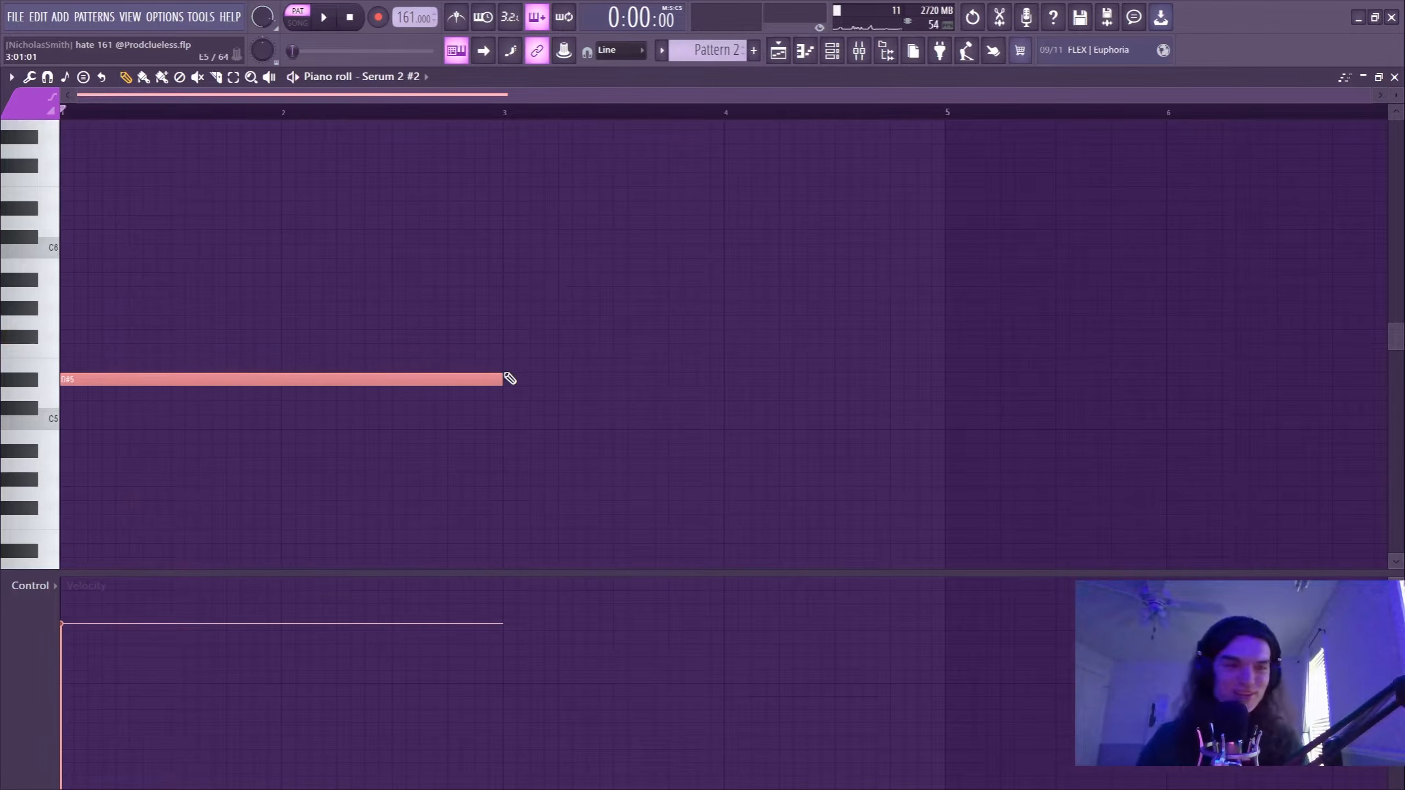
key(space)
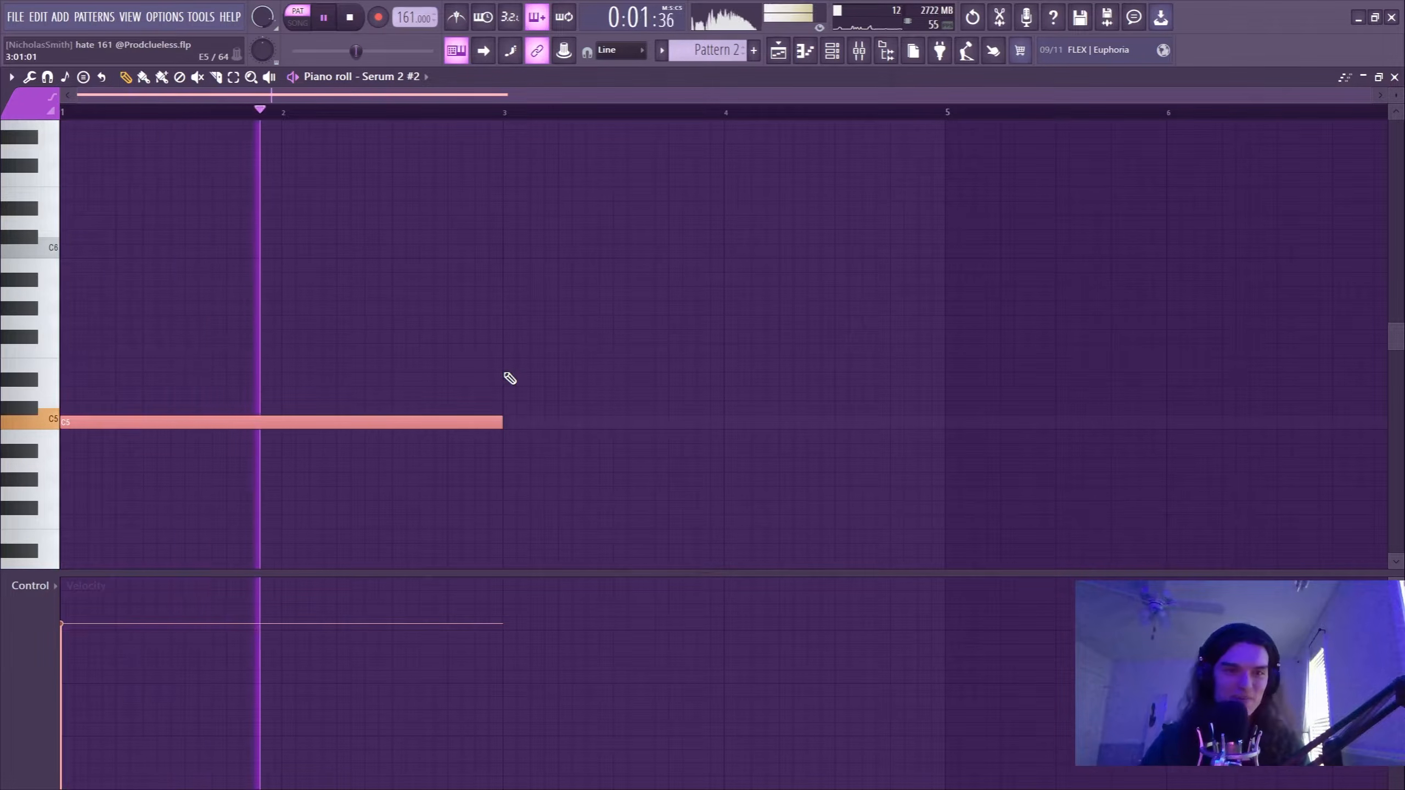
key(space)
Raise the long note back to F#5 and listen to it.
key(shift+Up)
key(shift+Up)
key(shift+Up)
key(shift+Up)
key(shift+Up)
key(shift+Up)
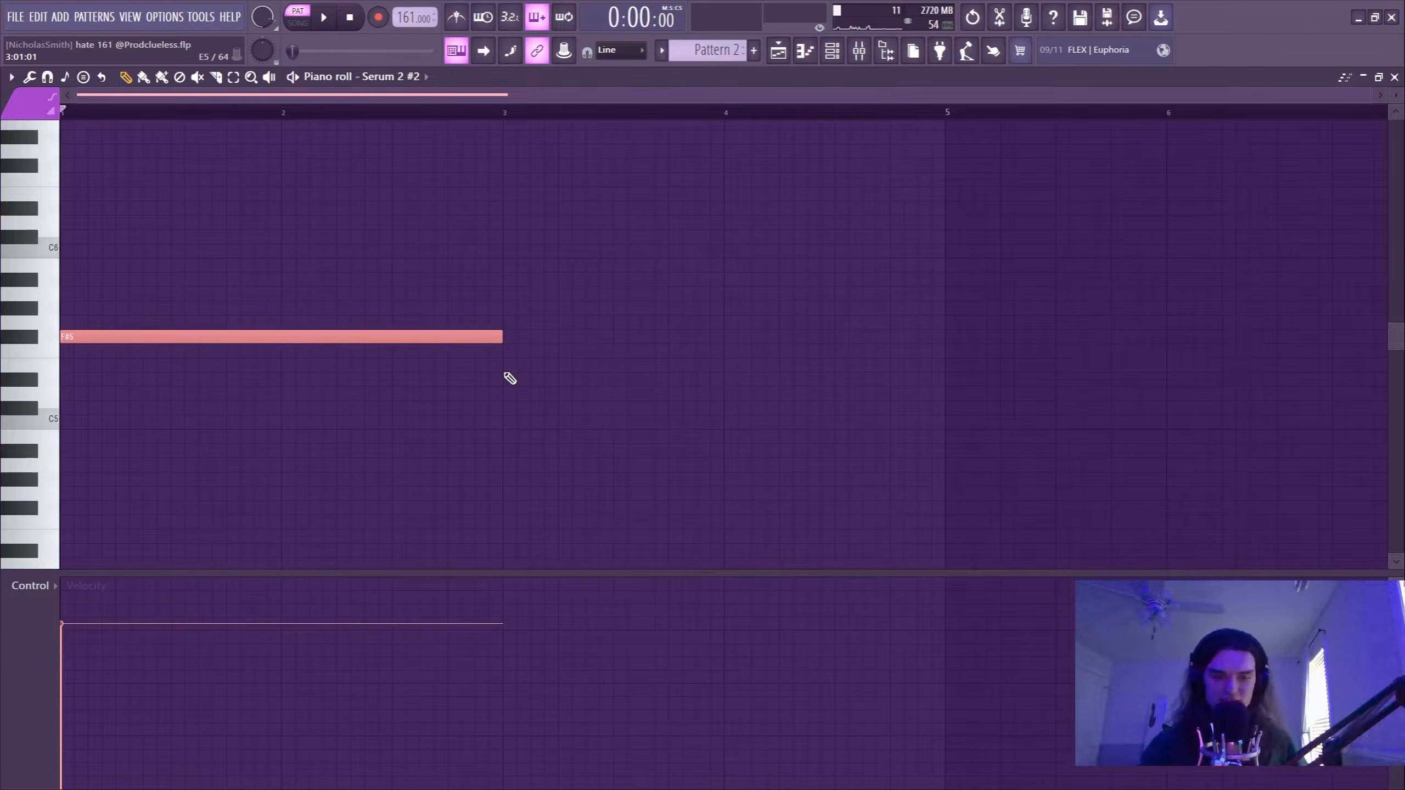
key(space)
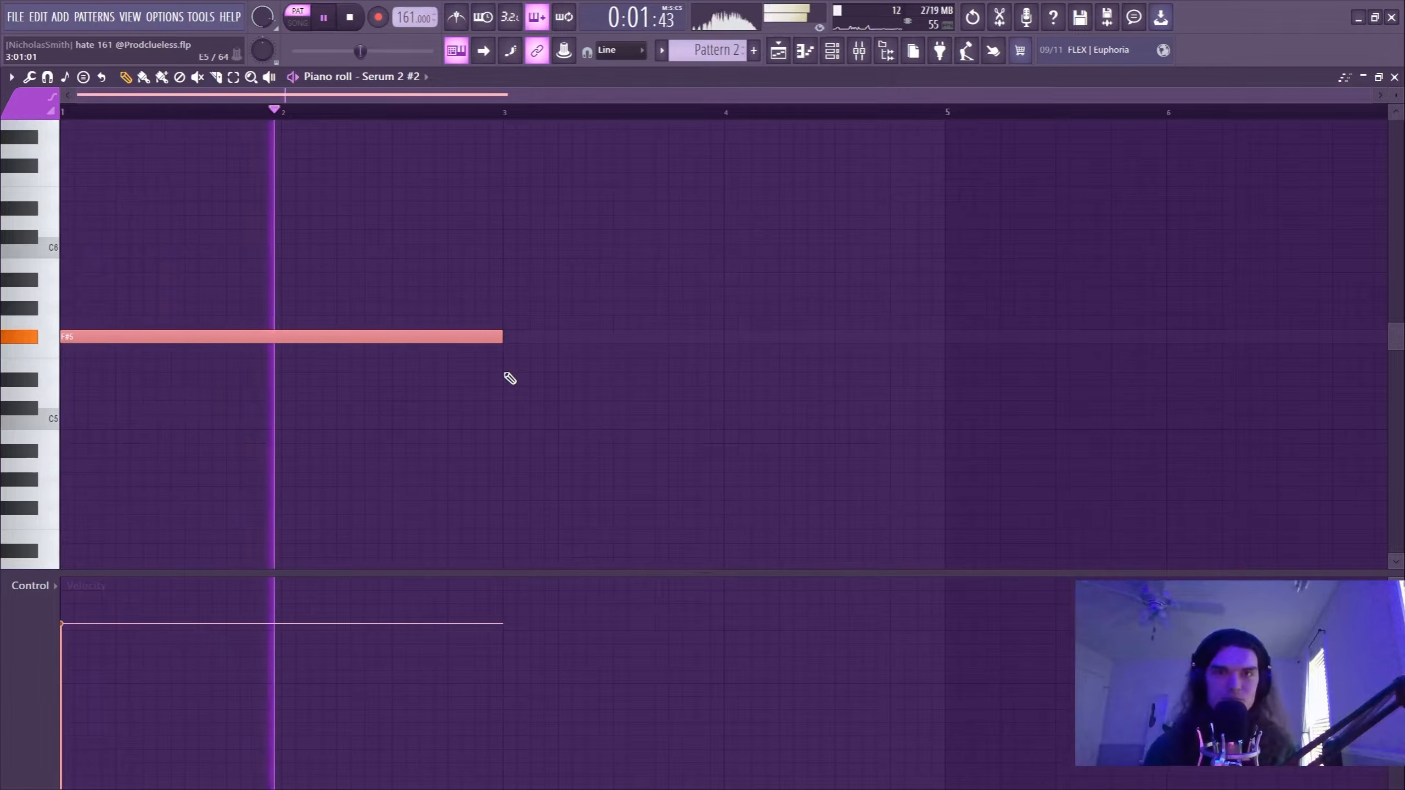
key(space)
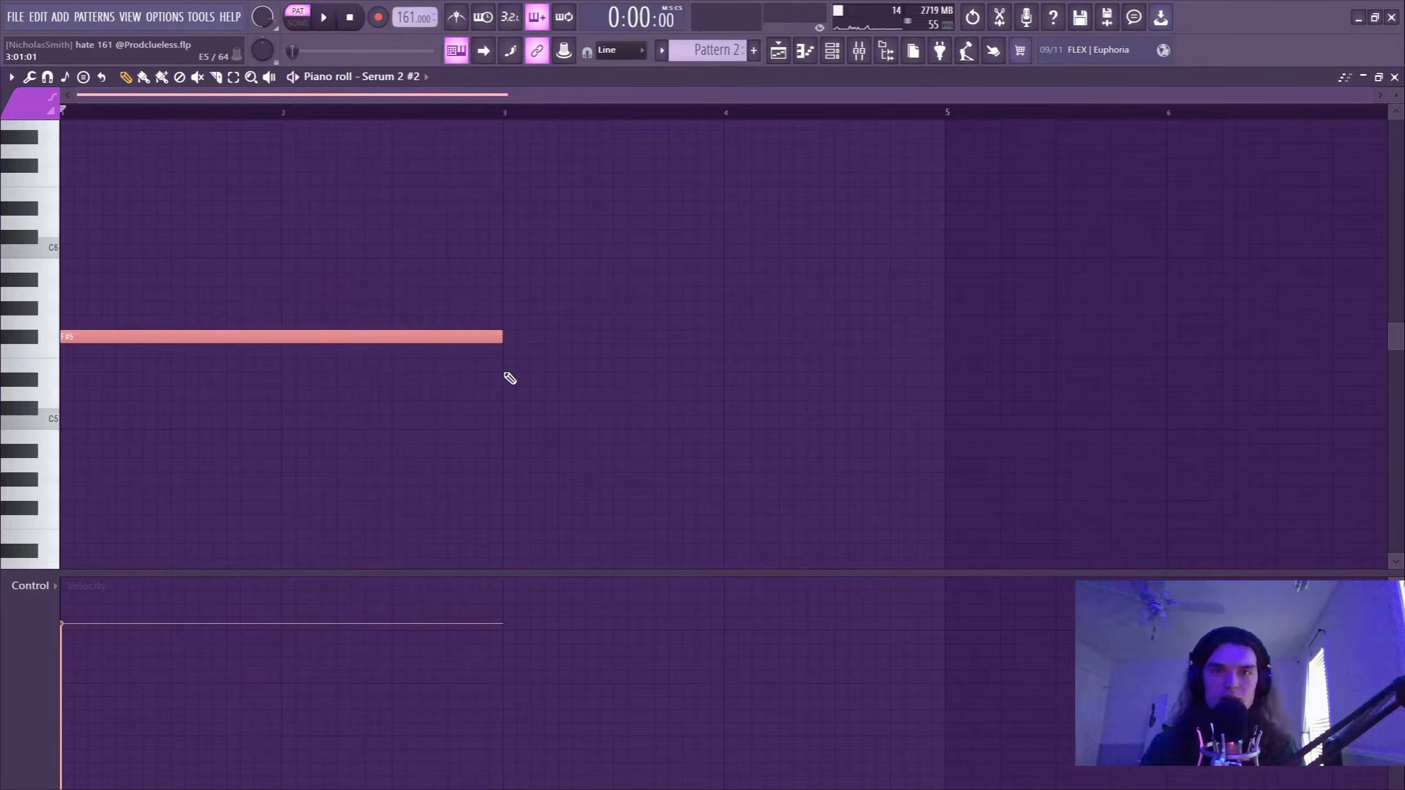
Place the rendered Pattern 2 #2 audio clip at the start of Track 2 in the playlist.
click(778, 51)
right_click(22, 158)
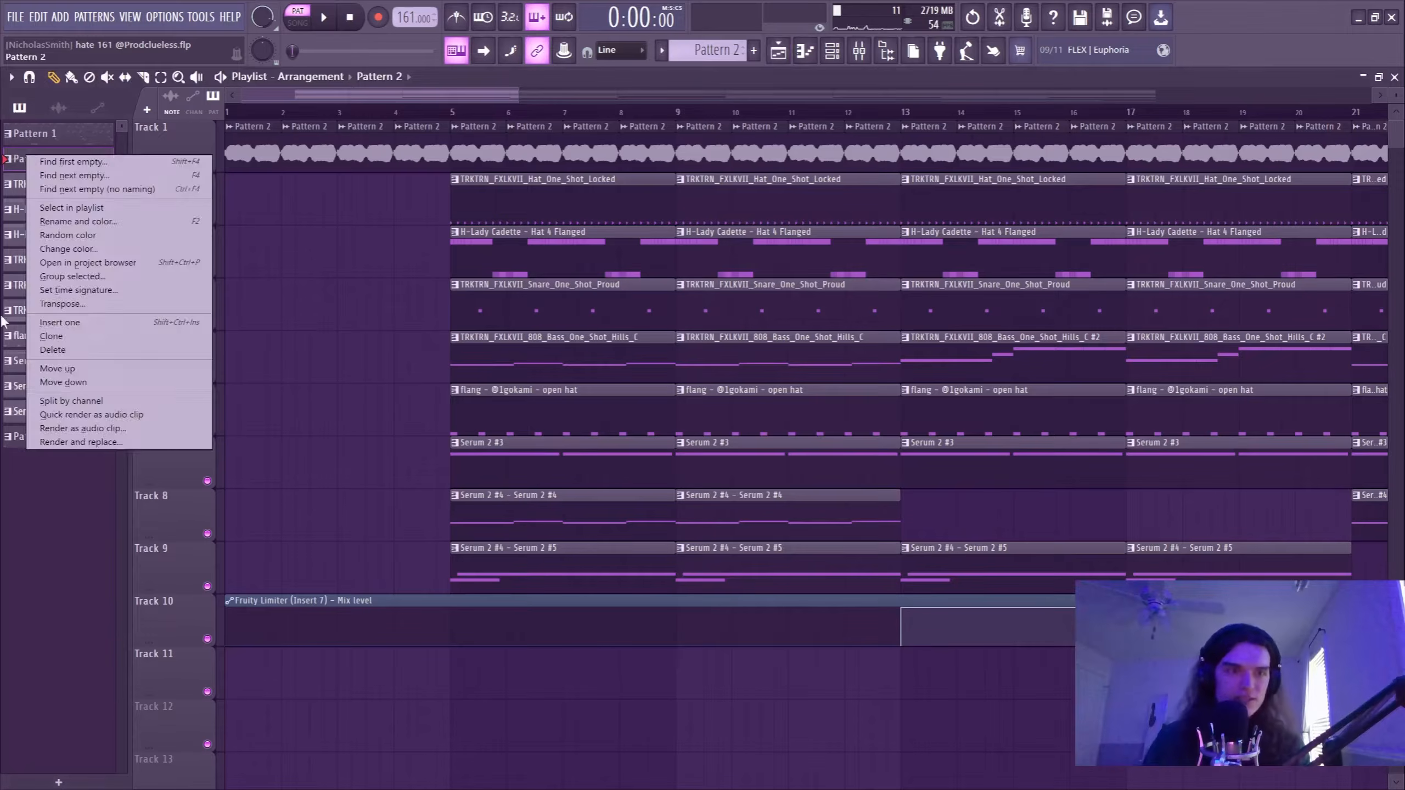
click(362, 86)
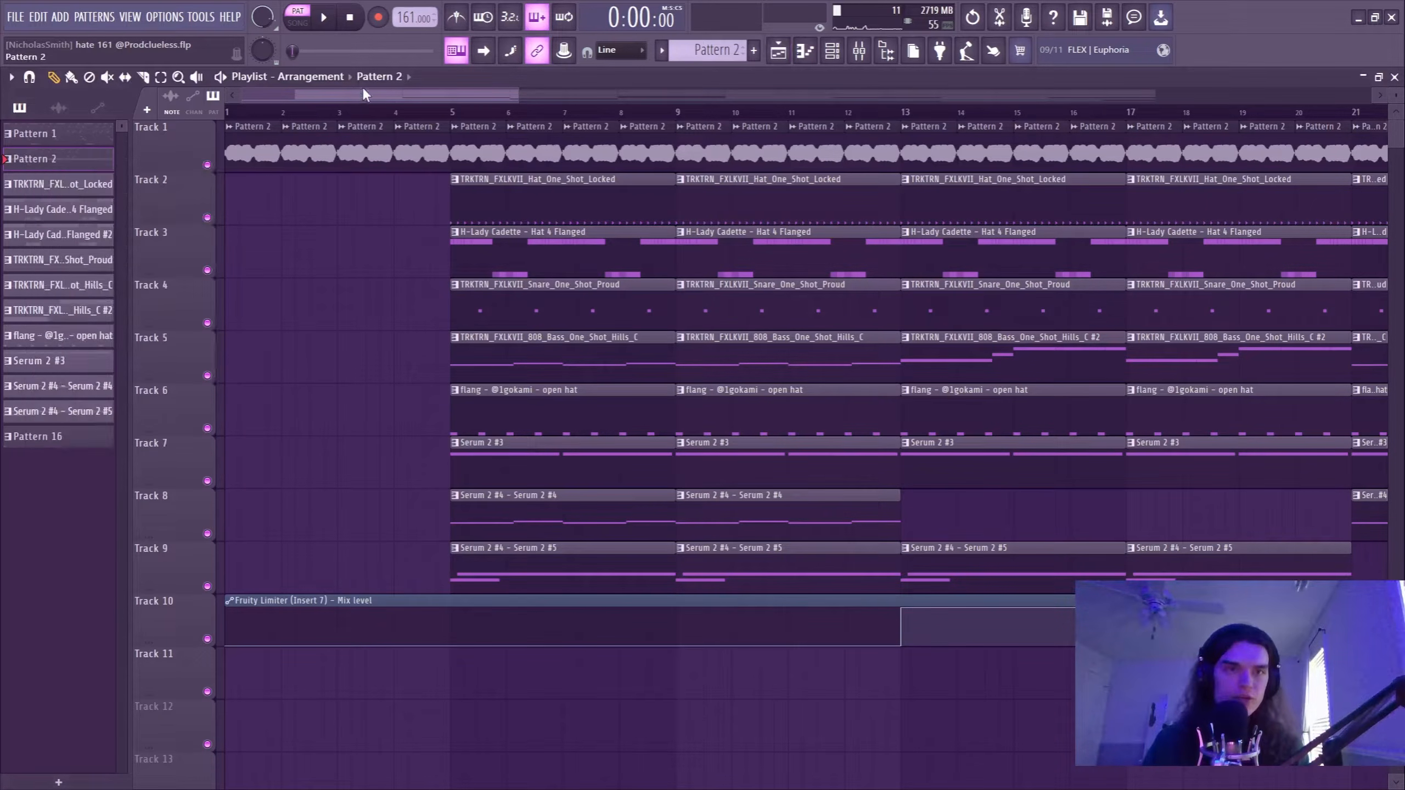
click(58, 107)
drag(25, 171, 281, 206)
scroll(271, 195, up, 3)
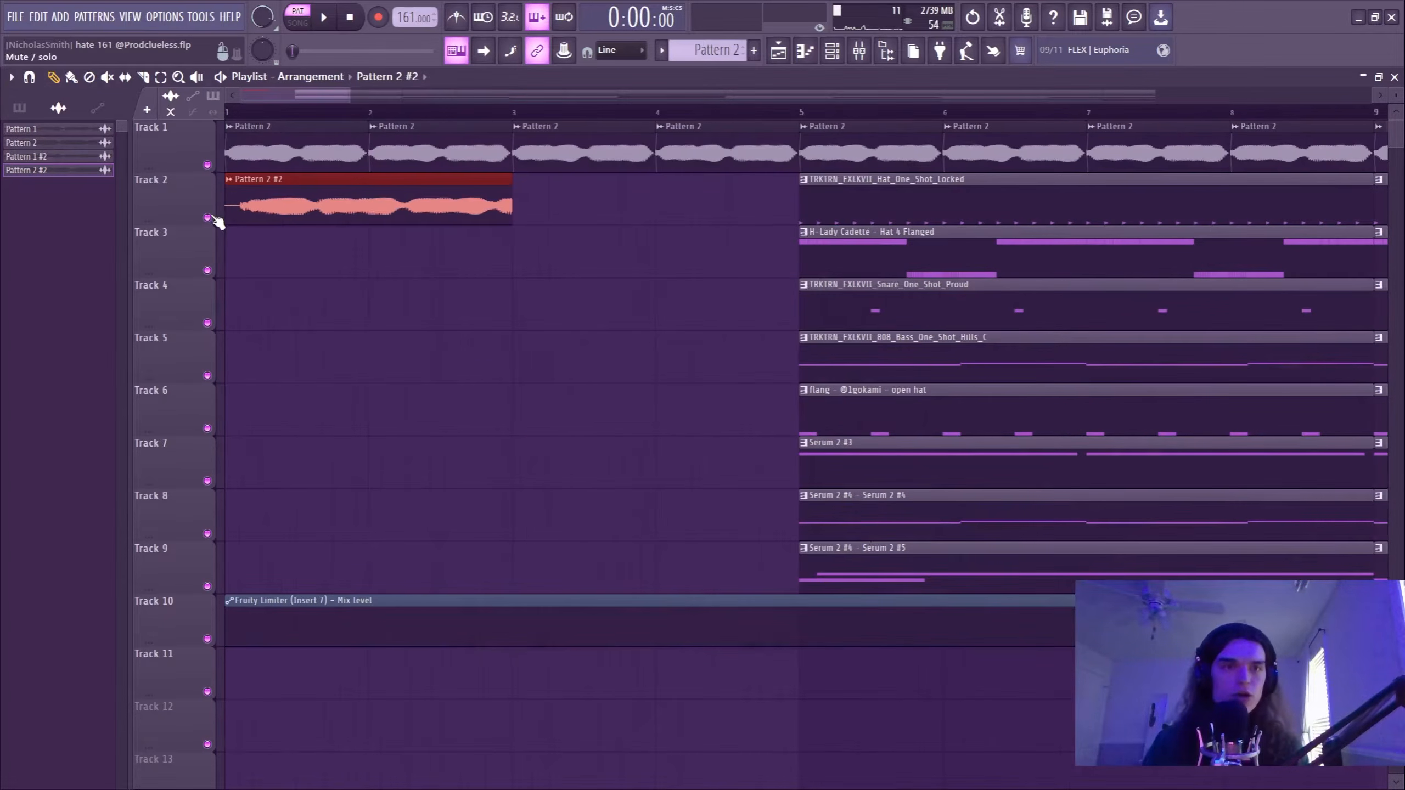
Solo Track 2 and play the Pattern 2 #2 clip from the start.
ctrl+click(206, 218)
key(space)
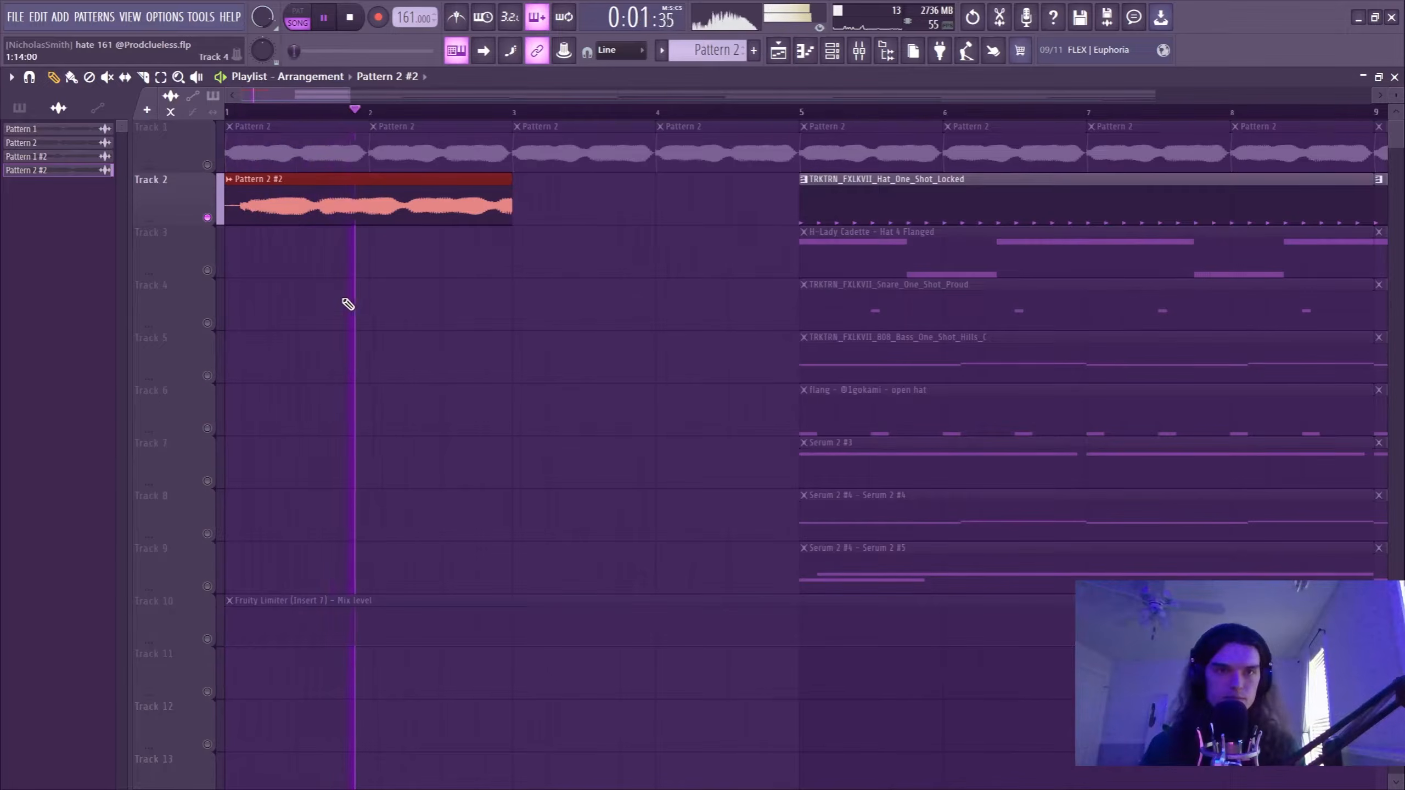
key(space)
Trim the silent lead-in off the Pattern 2 #2 clip, align it to bar 1 and fit it to one bar.
drag(227, 217, 247, 217)
drag(383, 205, 364, 205)
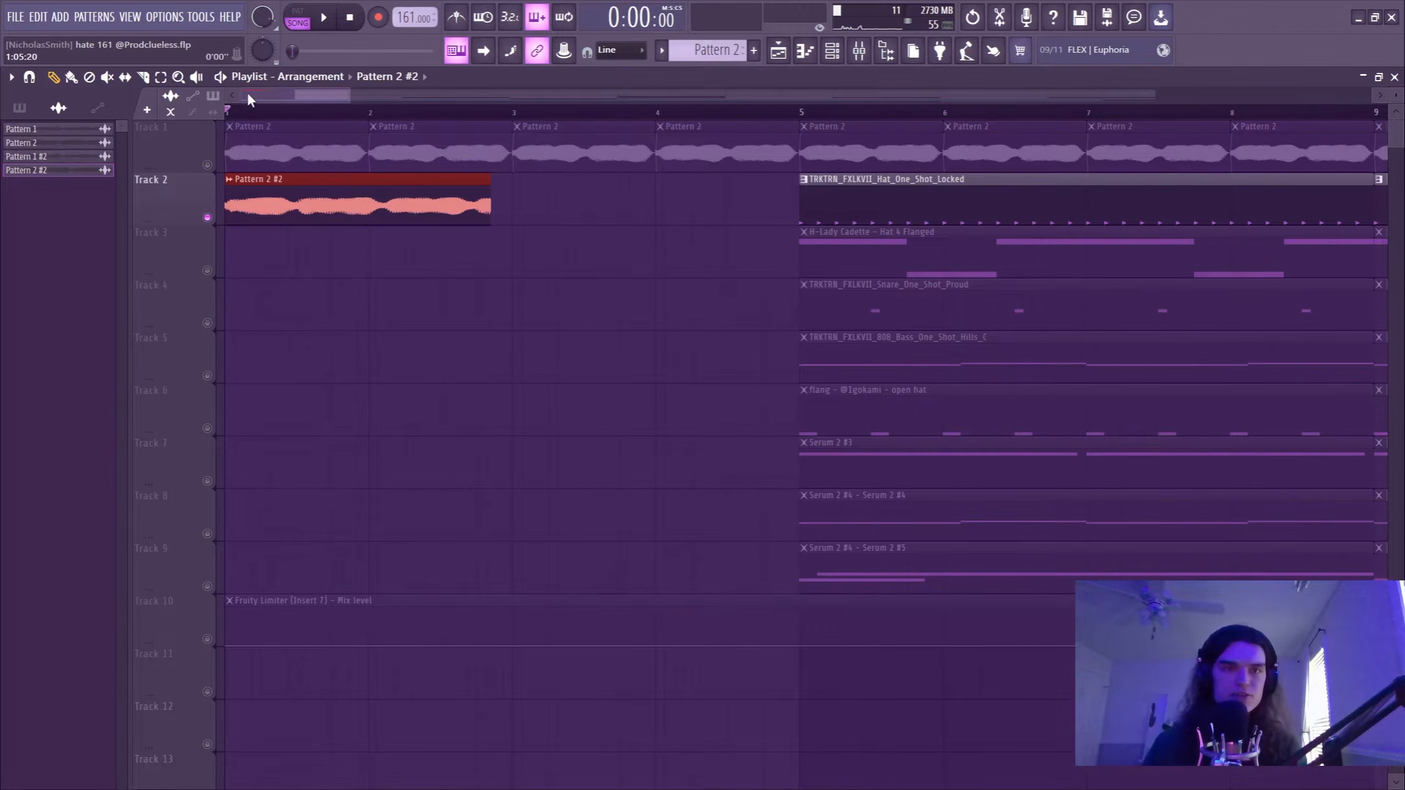
scroll(246, 90, up, 2)
mouse_move(431, 321)
mouse_down()
mouse_move(431, 305)
mouse_move(431, 321)
mouse_up()
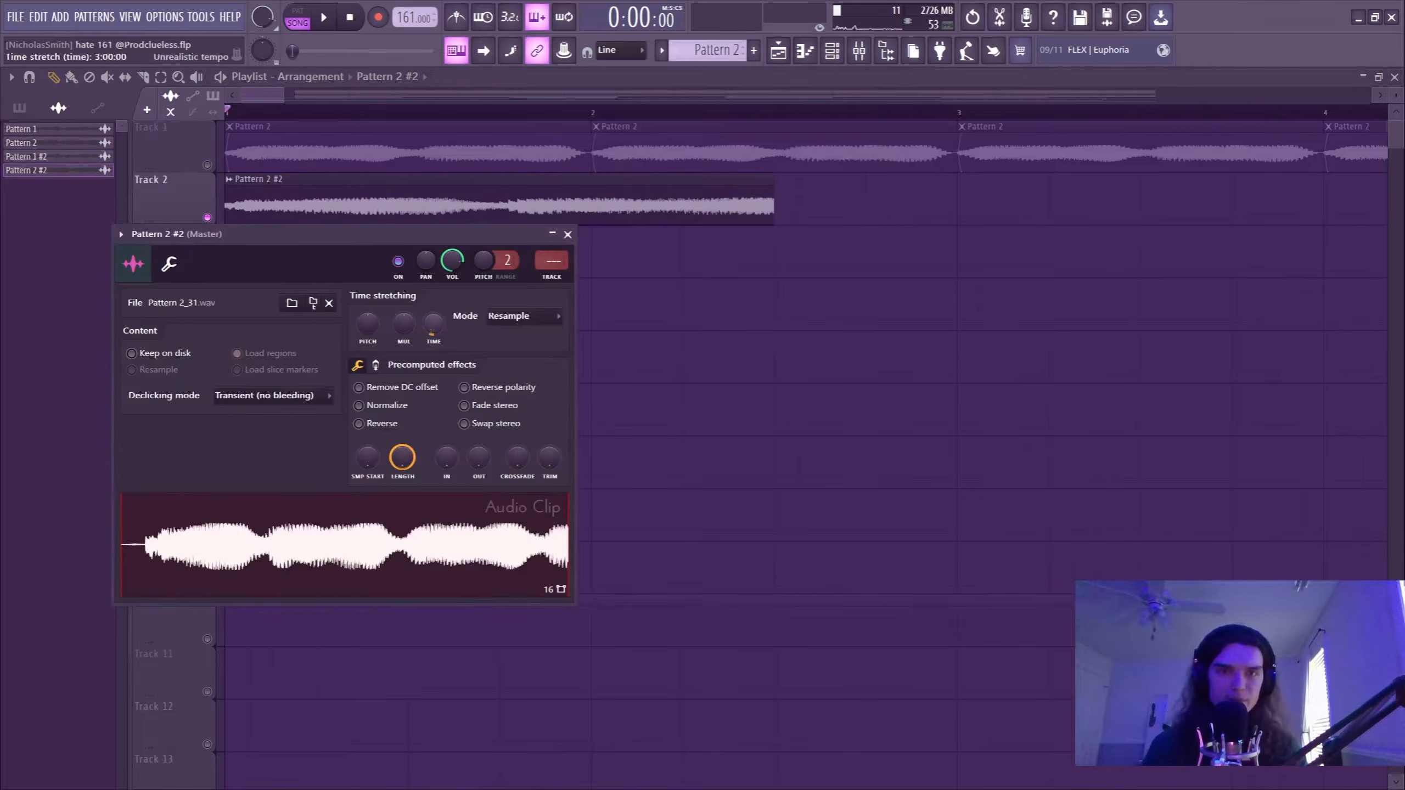
Set the Pattern 2 #2 clip's time-stretching mode to Stretch Pro, and delete the clip from Track 2.
click(523, 316)
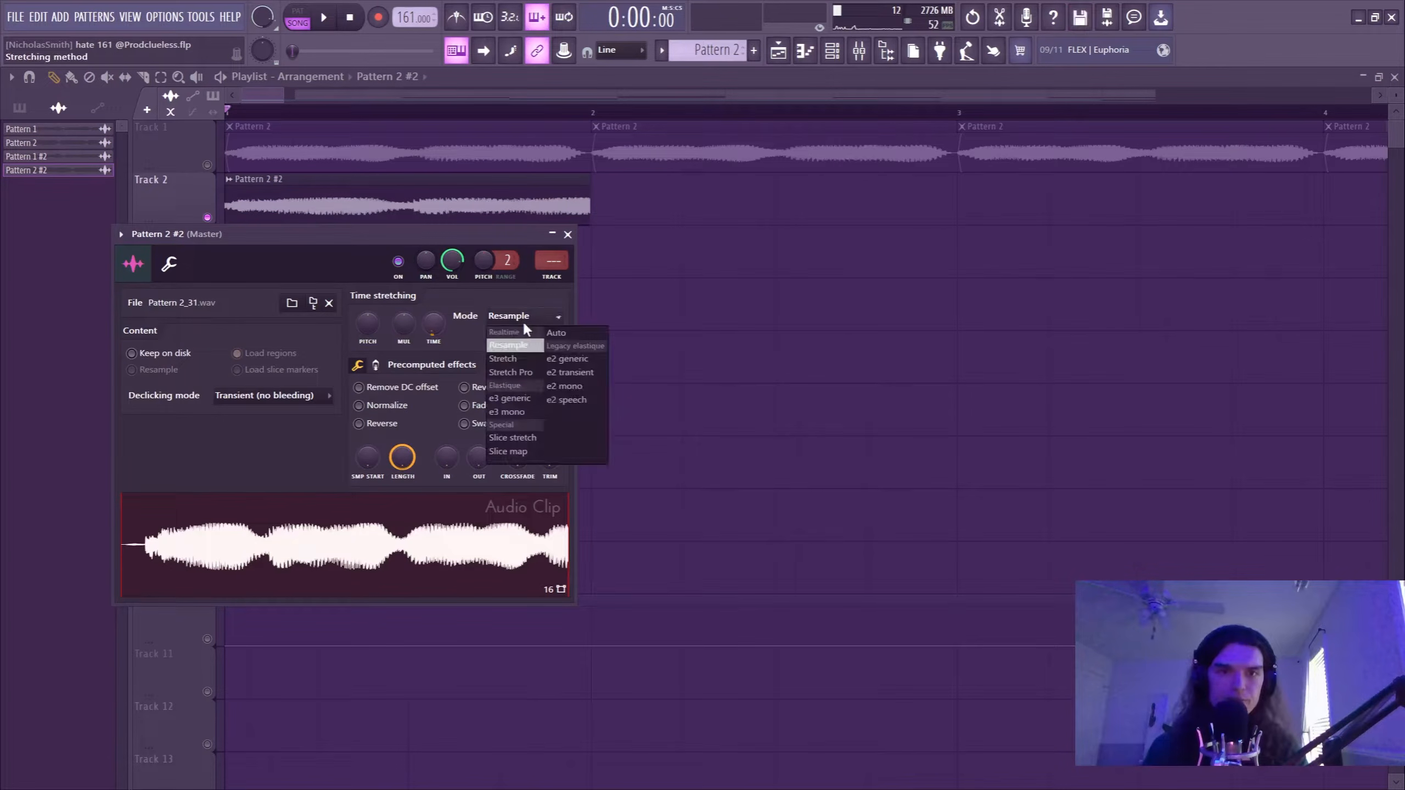
click(515, 370)
click(569, 235)
right_click(536, 206)
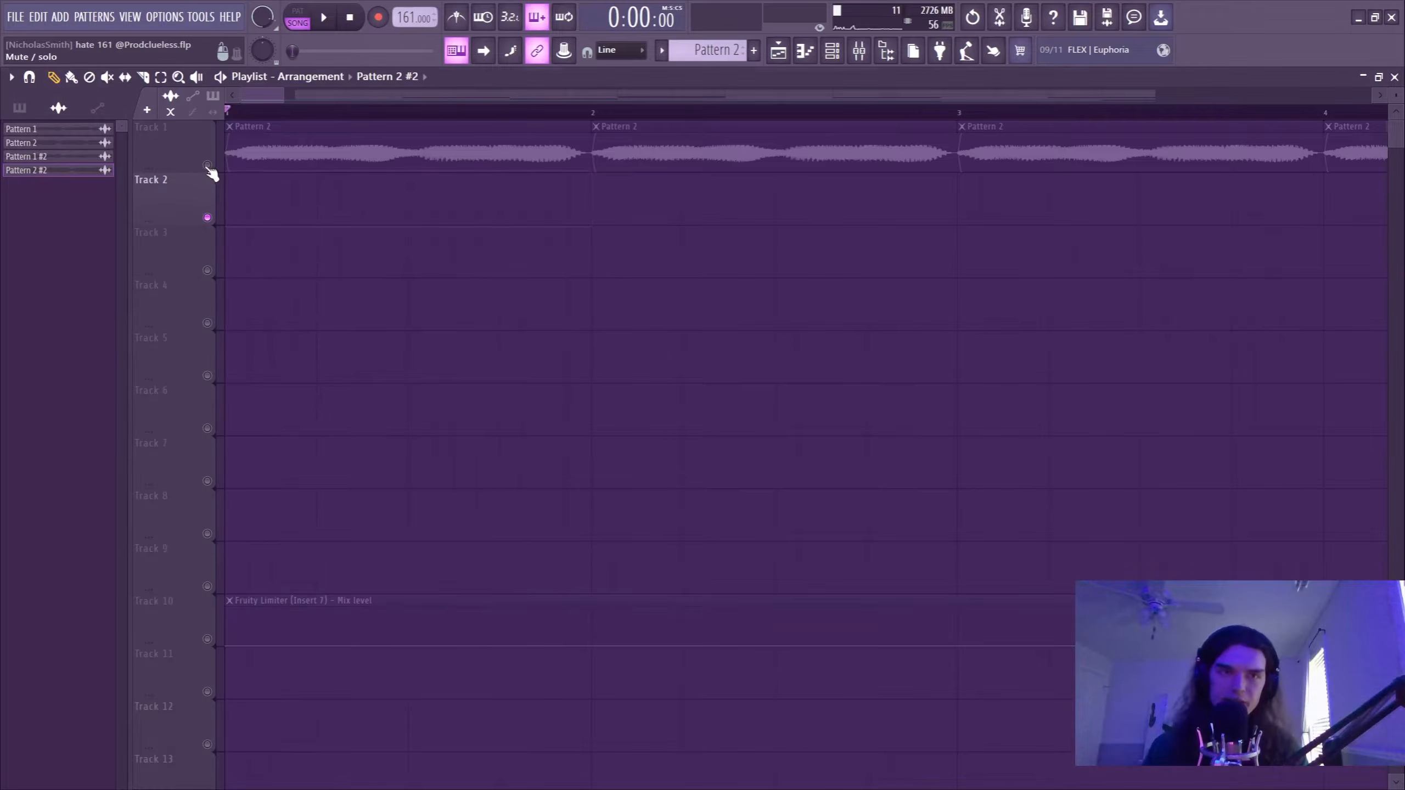
Unmute Track 1 and the Fruity Limiter automation on Track 10, and play the arrangement from the start.
click(208, 166)
scroll(280, 117, down, 2)
scroll(285, 123, down, 2)
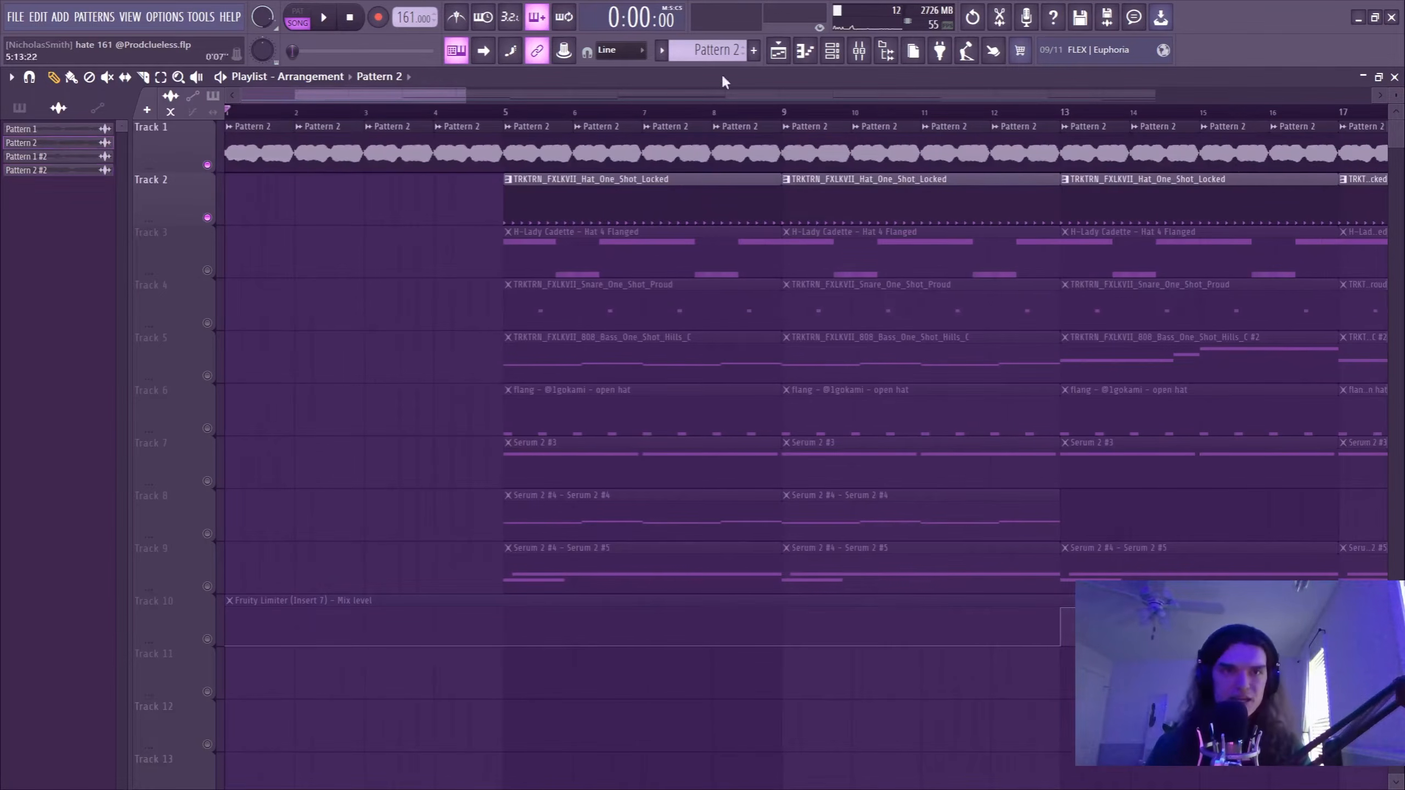
click(208, 640)
key(space)
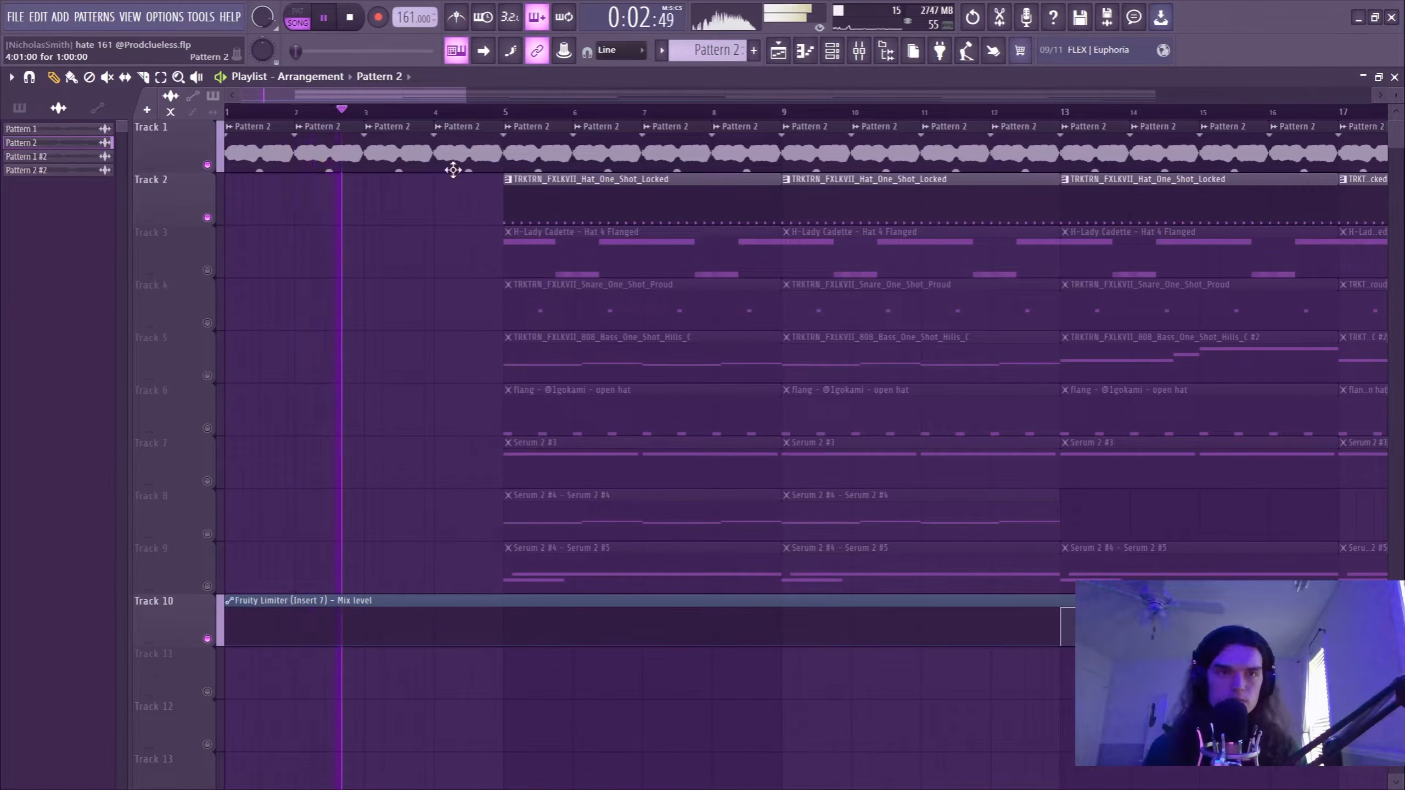
key(space)
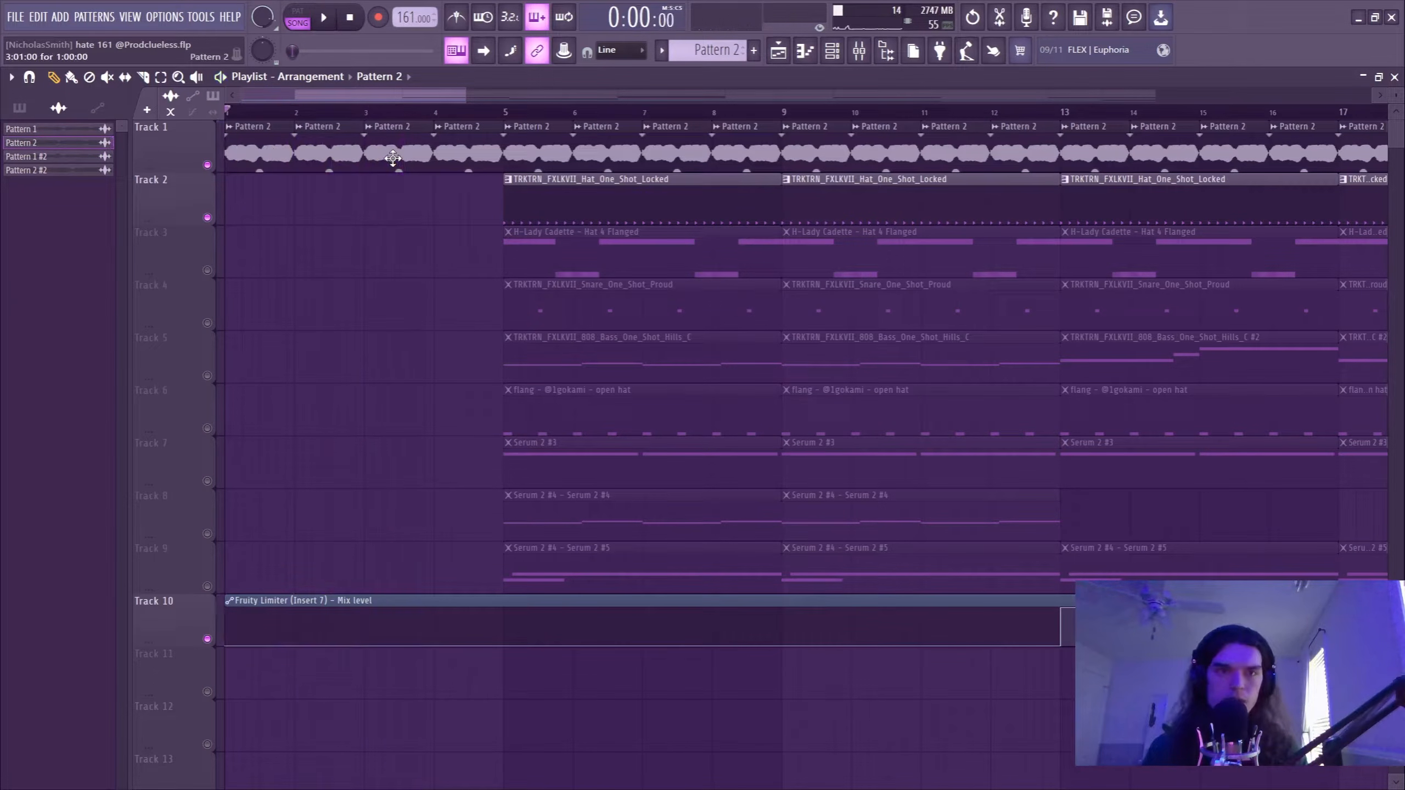
Open Pattern 1's Serum 2 notes in the piano roll and play the arpeggio.
click(19, 107)
click(33, 133)
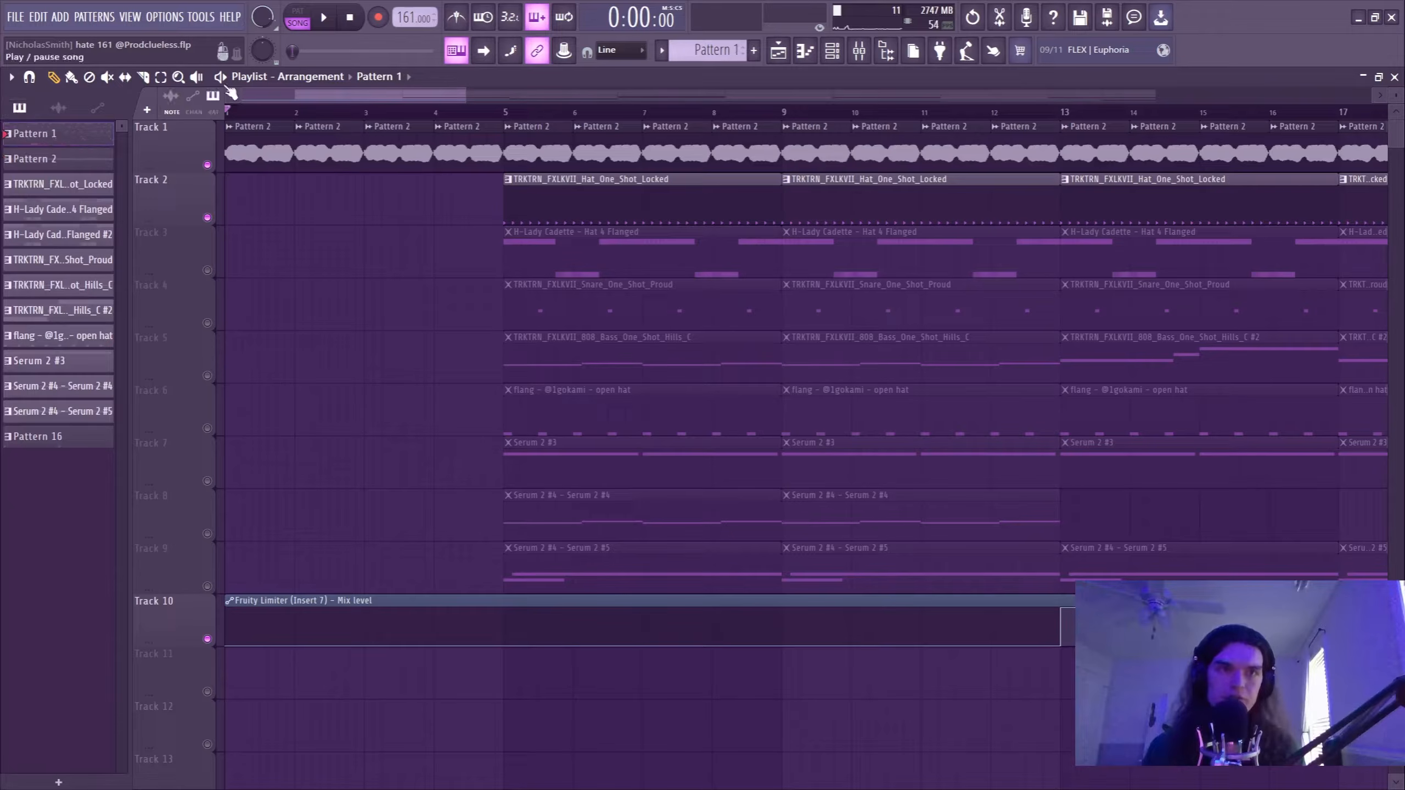
click(804, 50)
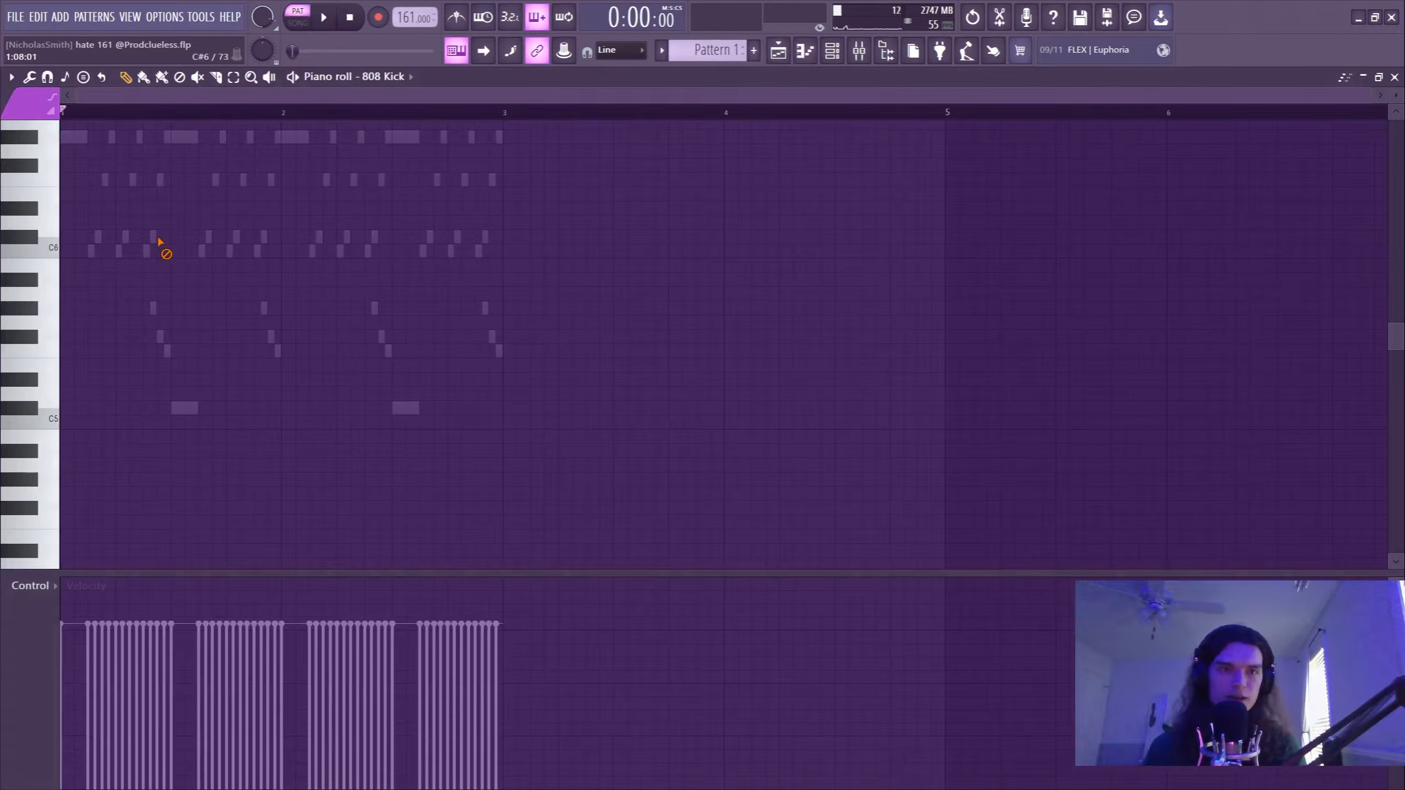
double_click(155, 239)
key(space)
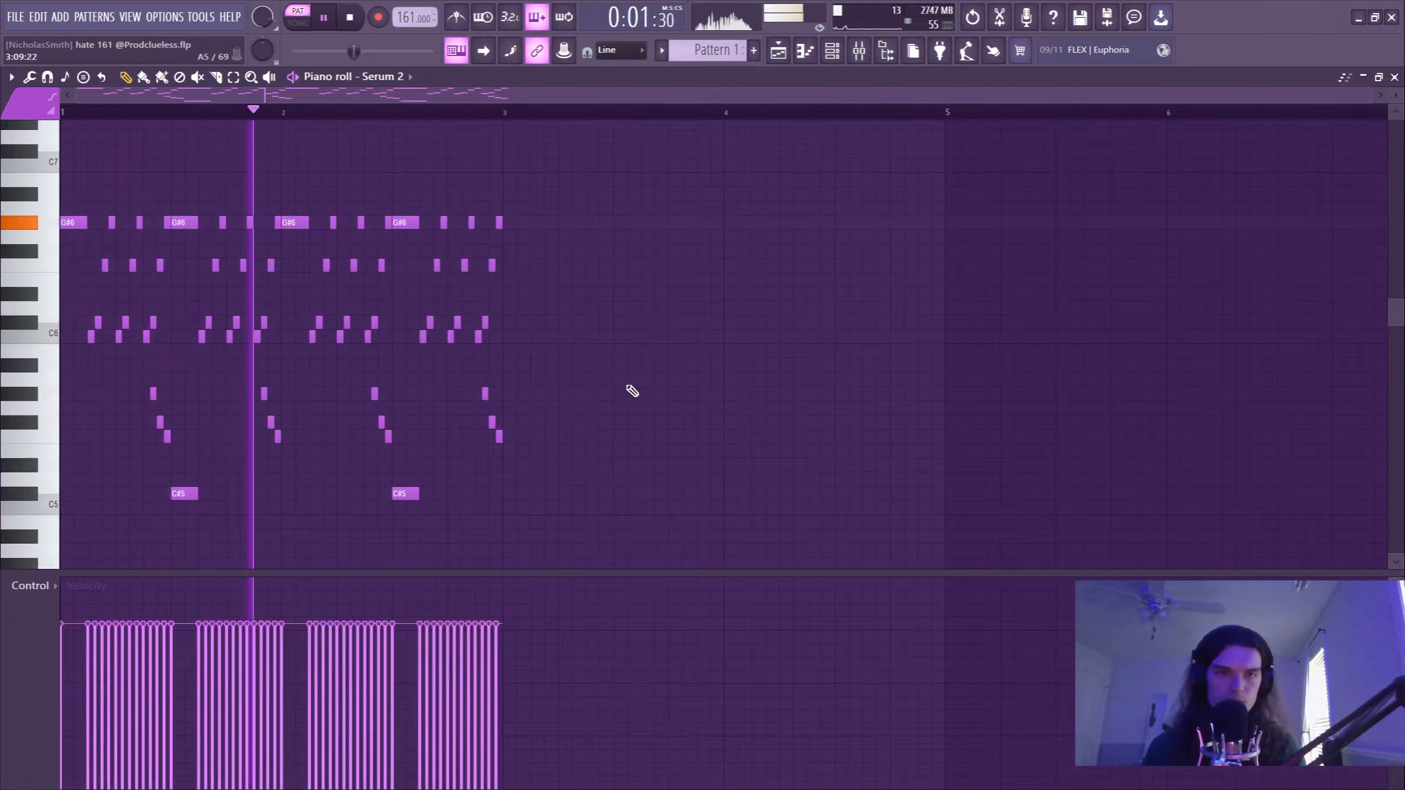
key(space)
Return to the playlist and play the Pattern 2 audio clips on Track 1 for comparison with the arpeggio.
key(F5)
click(251, 142)
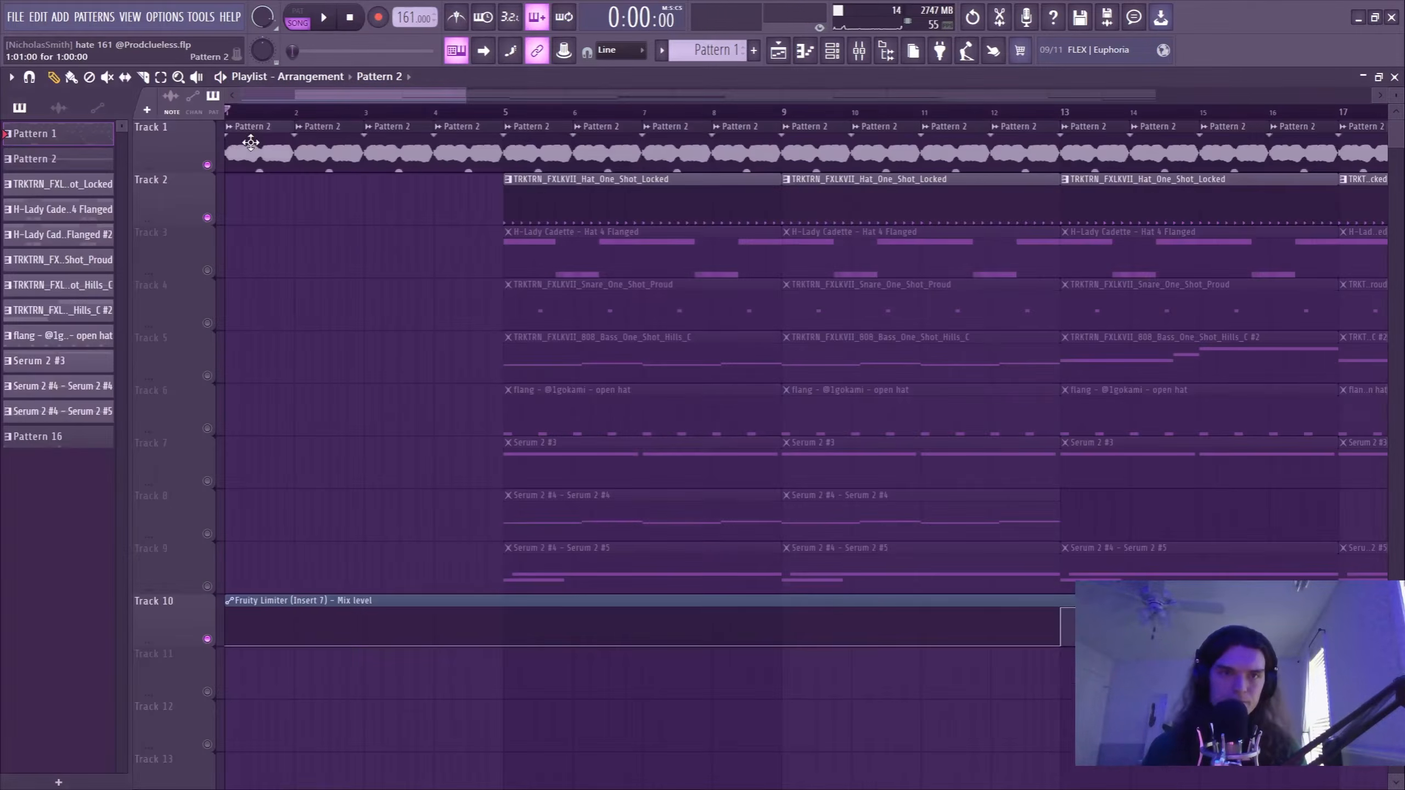
key(space)
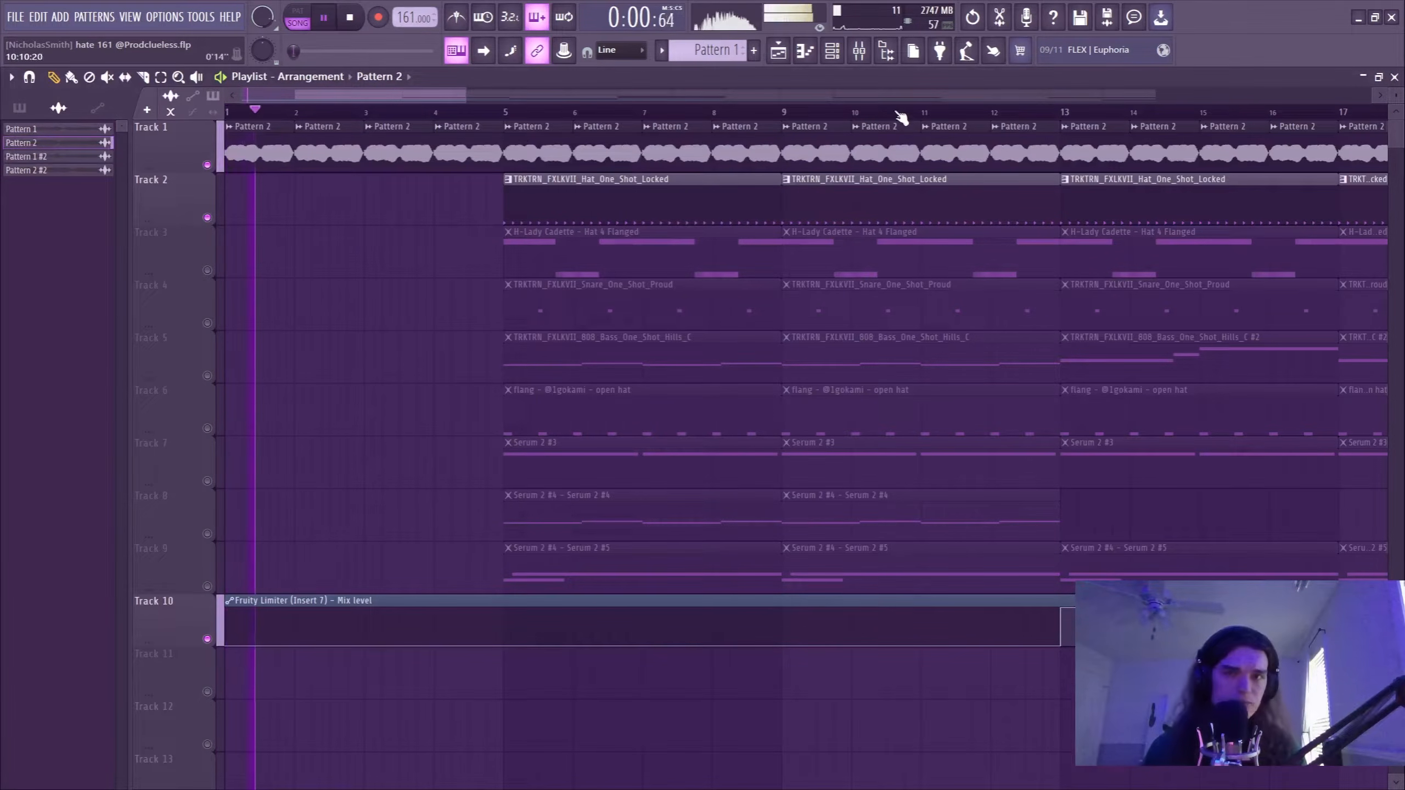
key(space)
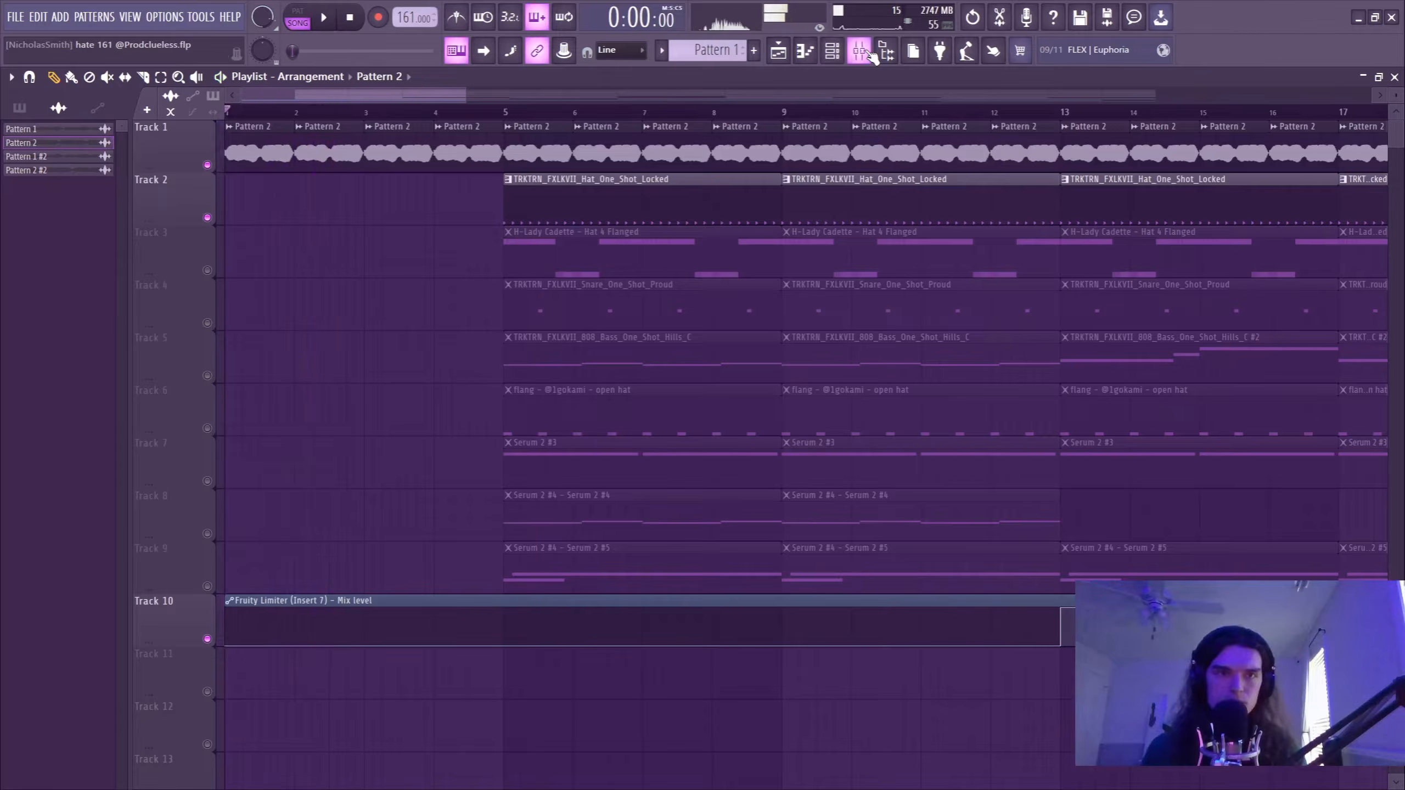
Inspect the Efx MOTIONS effect on mixer Insert 7 with its Make It Full Of Stars preset.
click(870, 53)
click(148, 260)
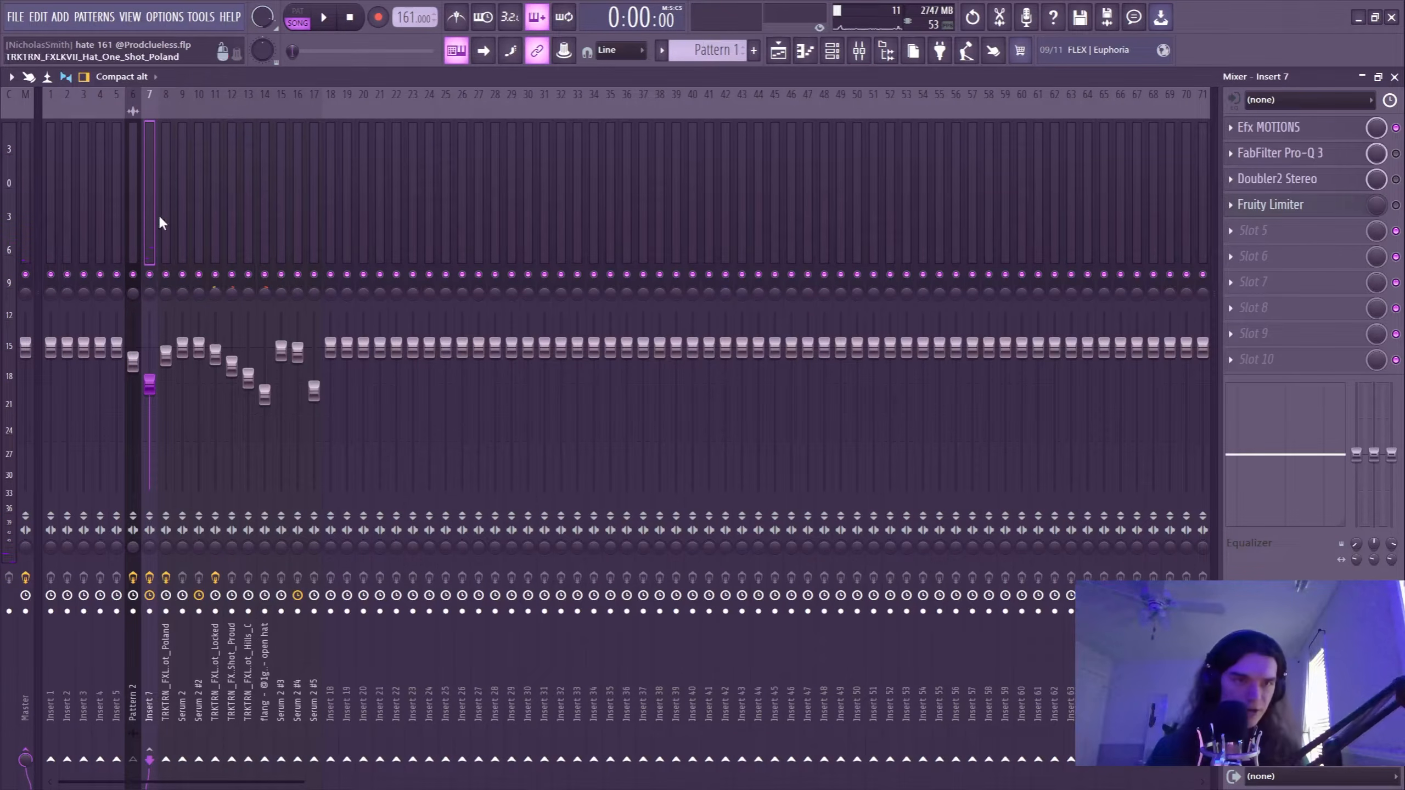
click(1311, 128)
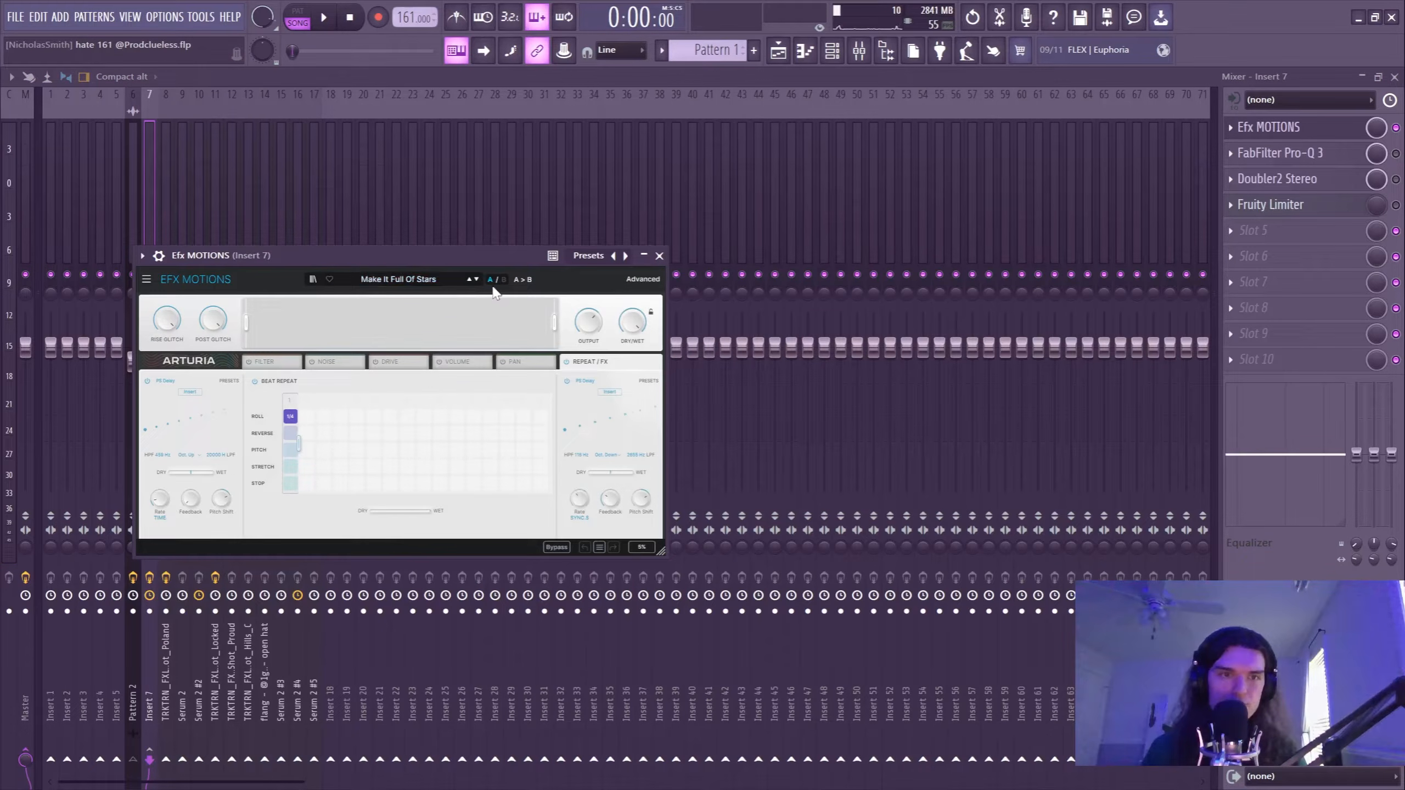
click(659, 255)
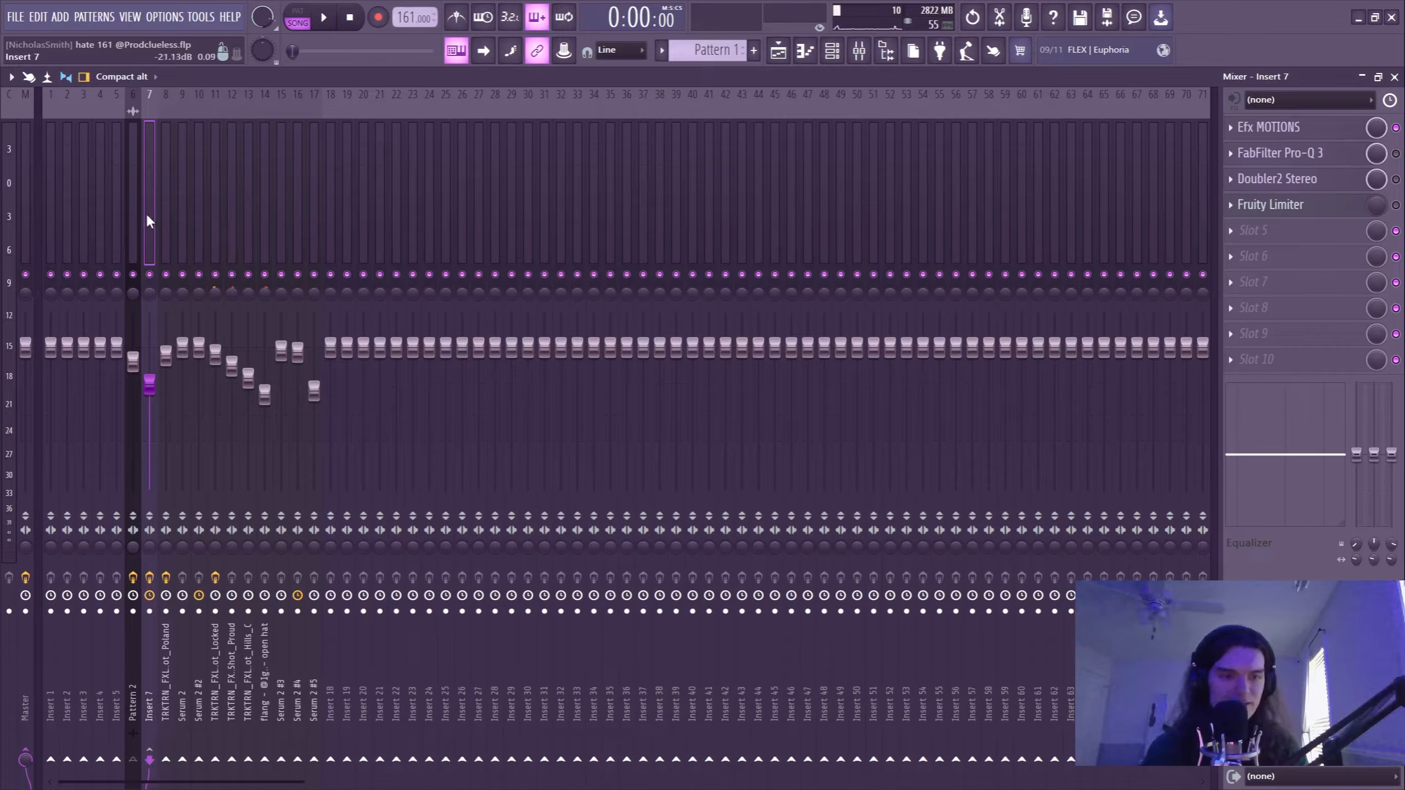
Play the melody while watching the Insert 7 level in the mixer.
key(space)
key(F9)
key(F9)
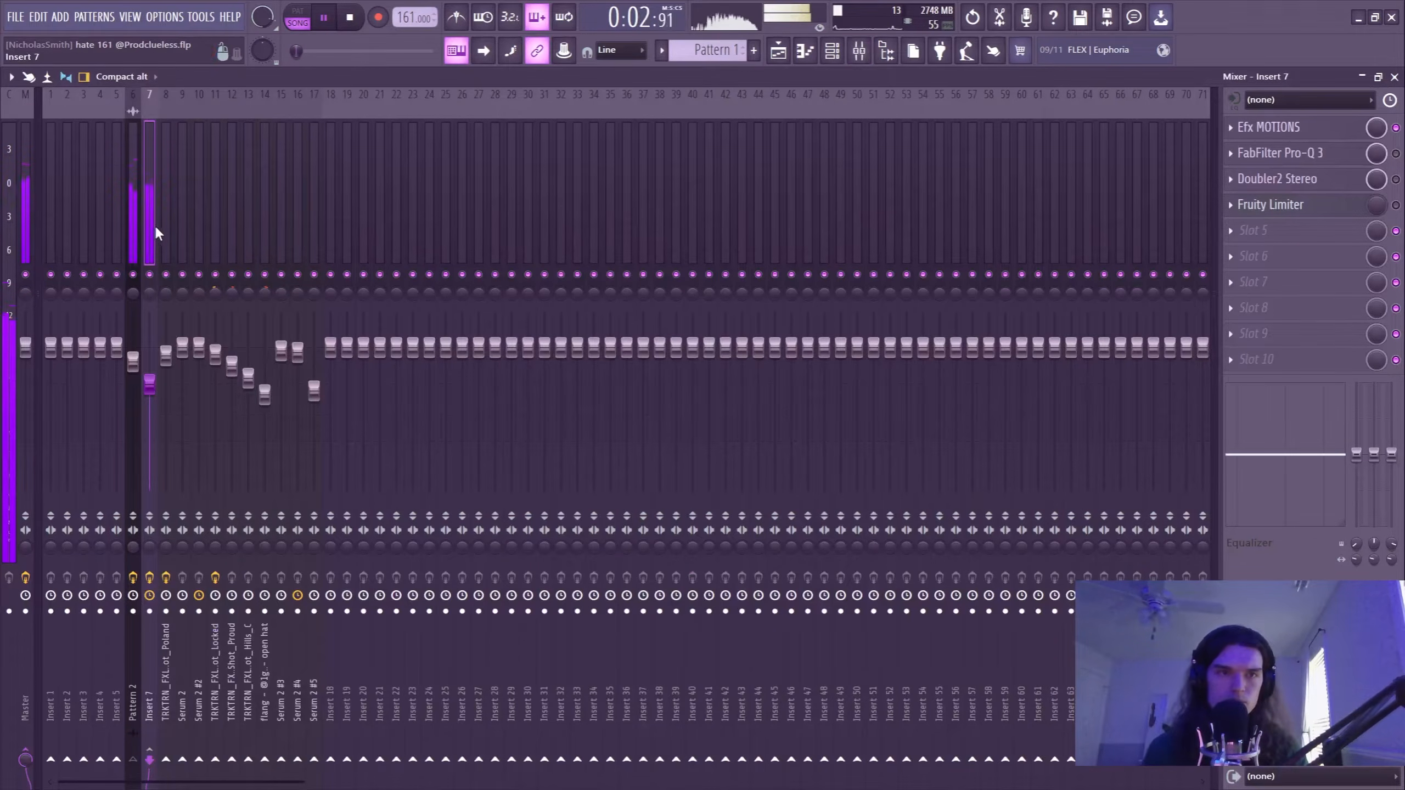
key(space)
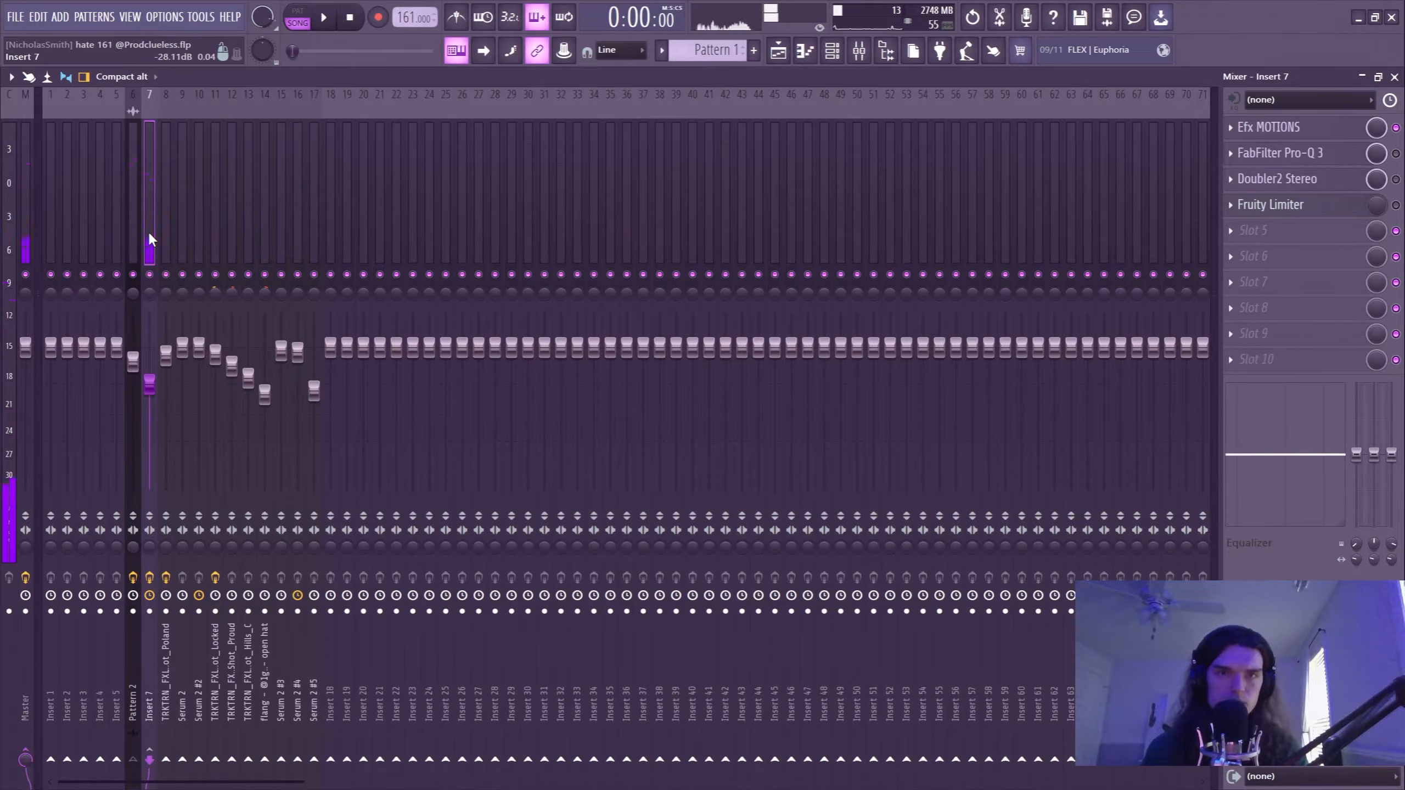
Review the Efx MOTIONS settings on Insert 7 again and play the melody with the effect on.
click(1303, 128)
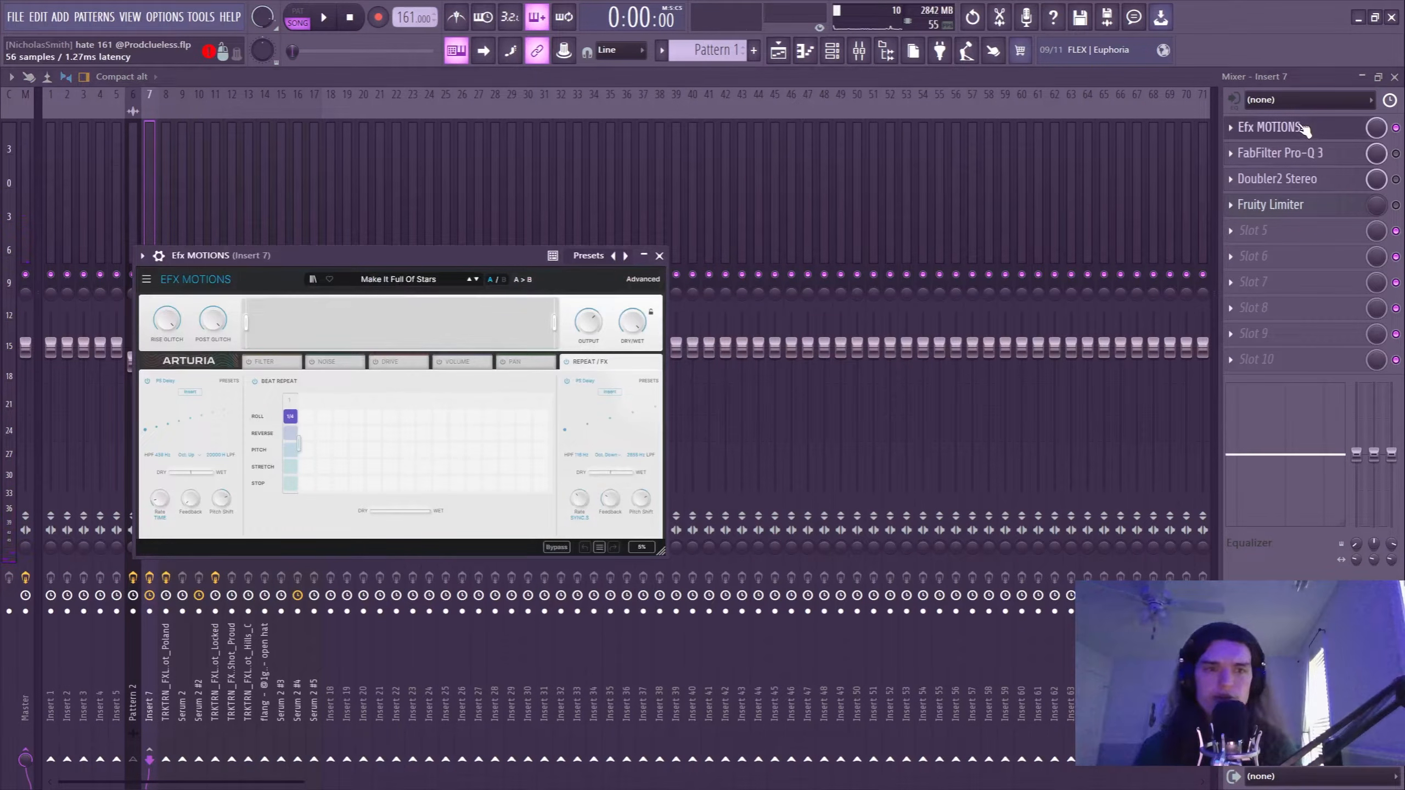
click(1303, 128)
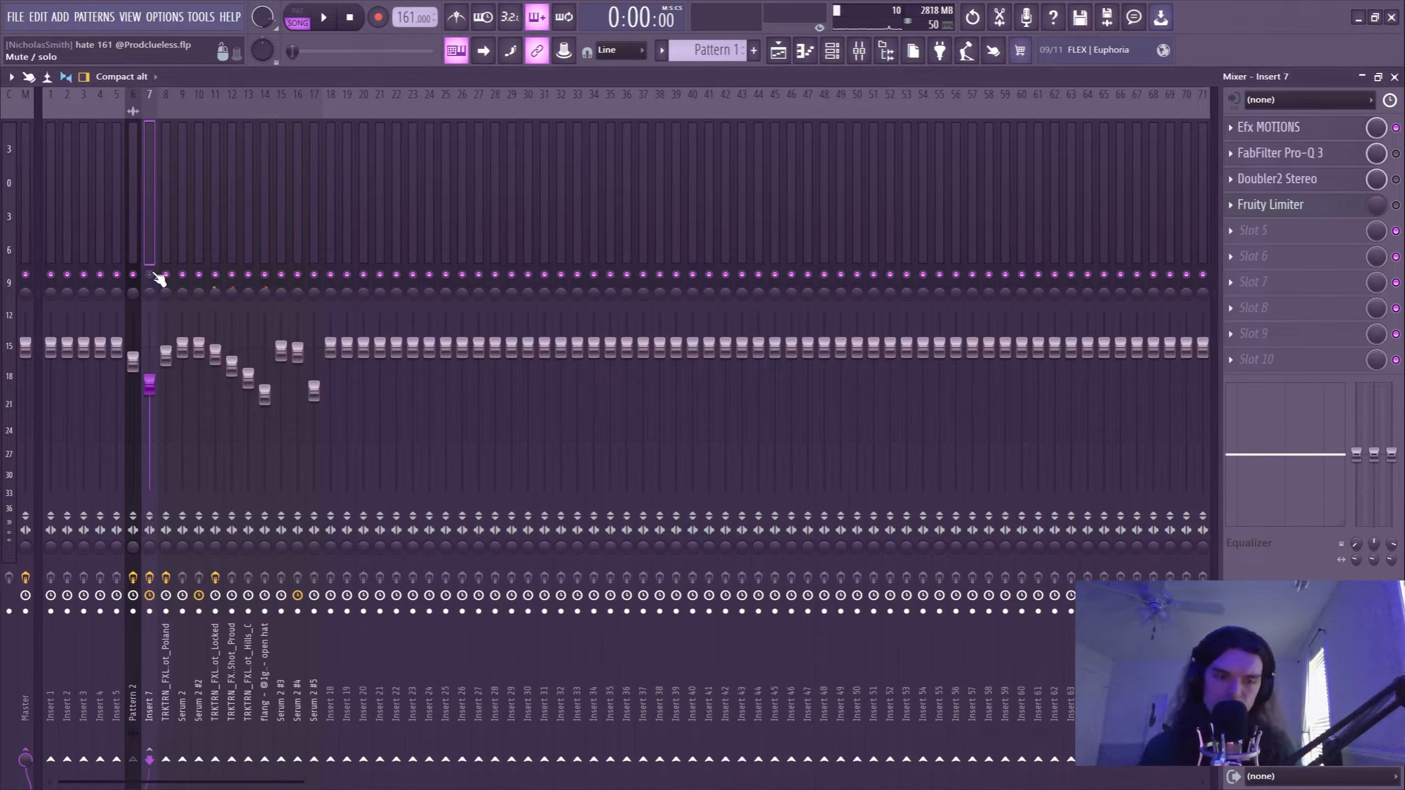
key(space)
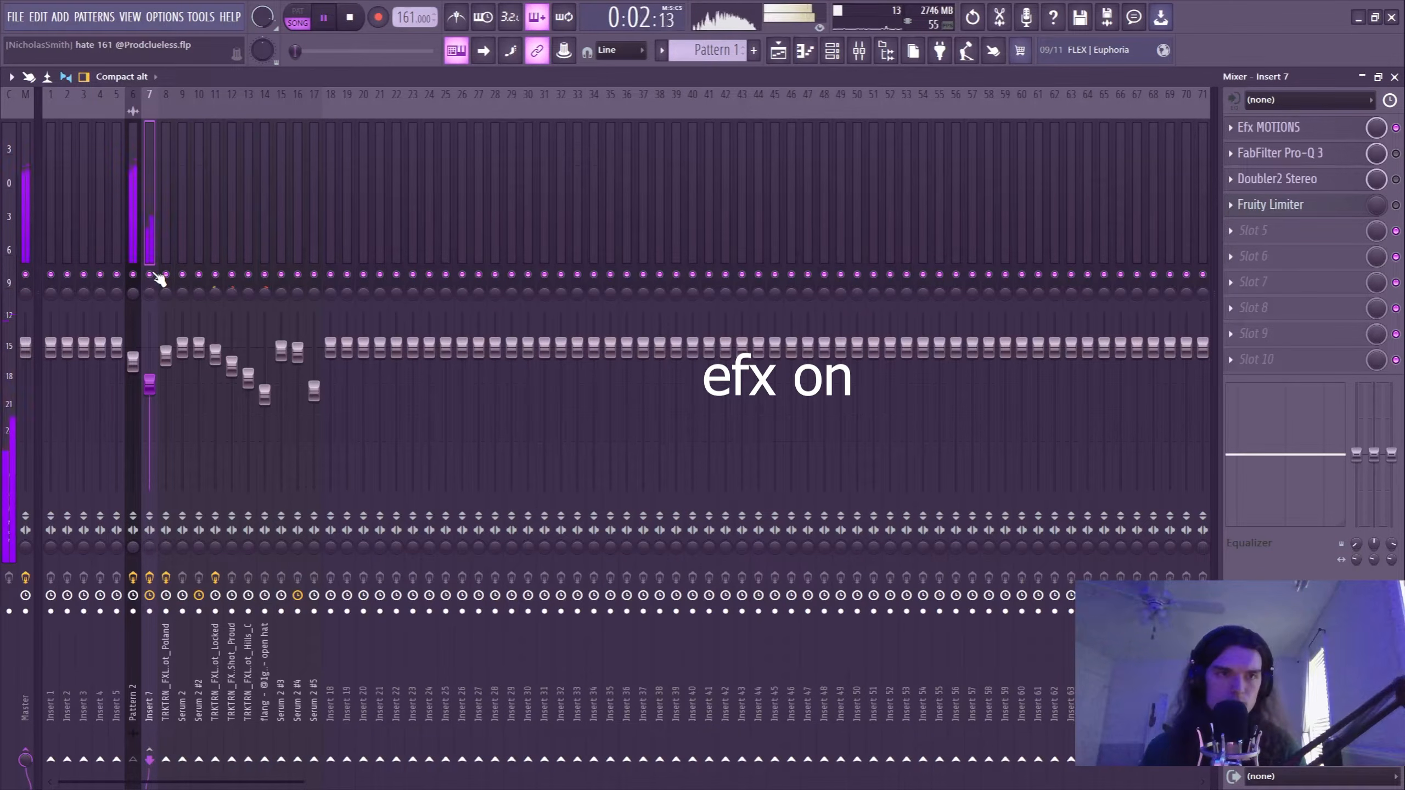
key(space)
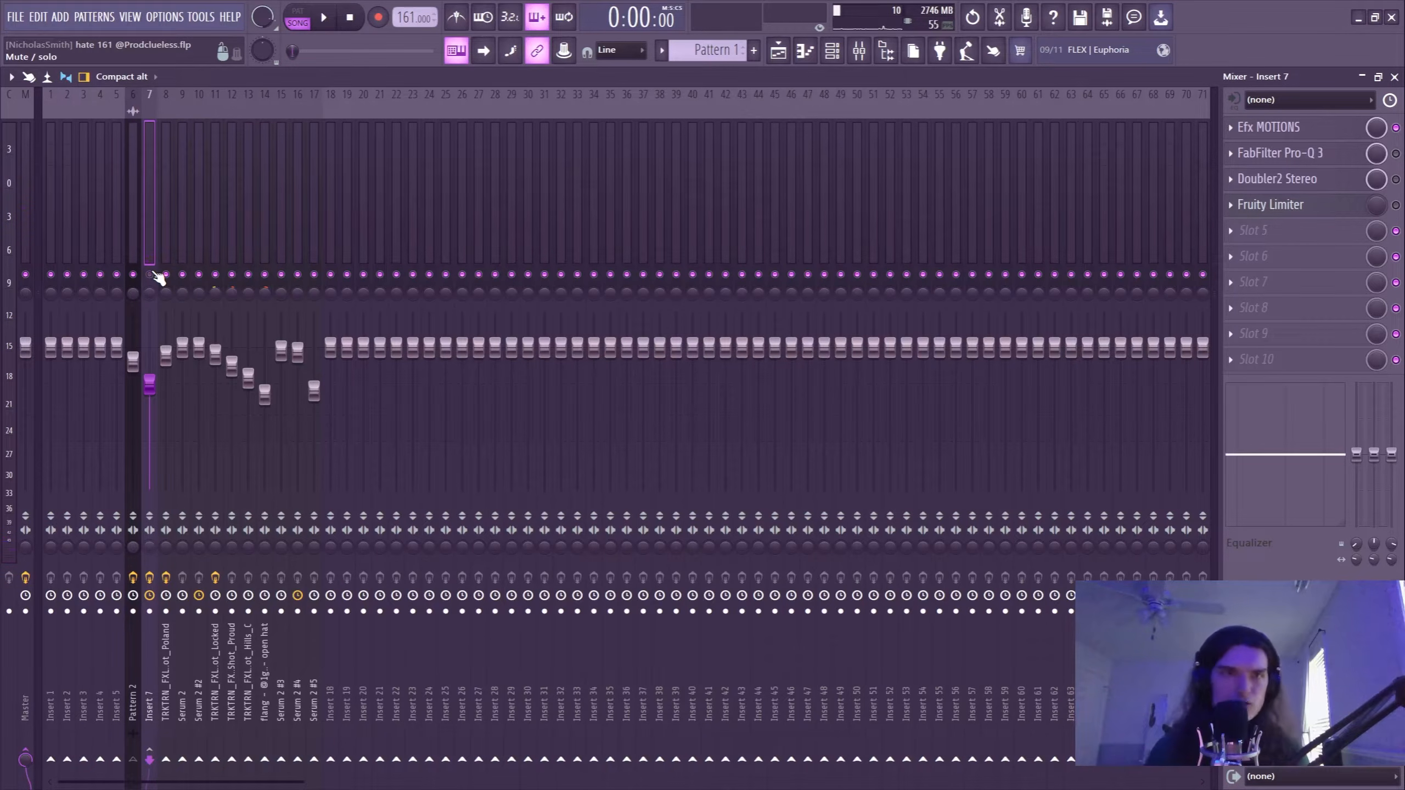
Enable FabFilter Pro-Q 3 on Insert 7 and inspect its low-cut and high-cut curve.
click(778, 51)
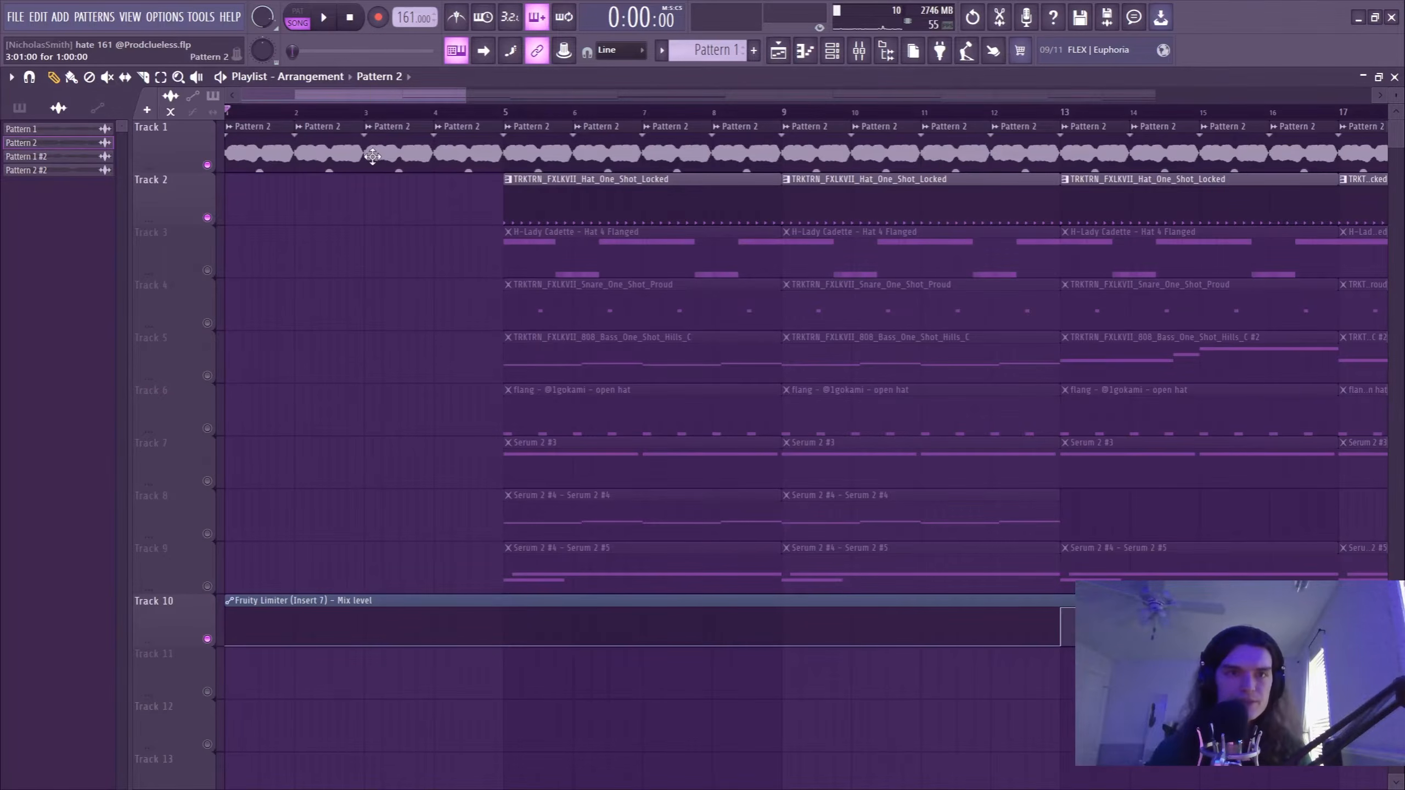
click(858, 50)
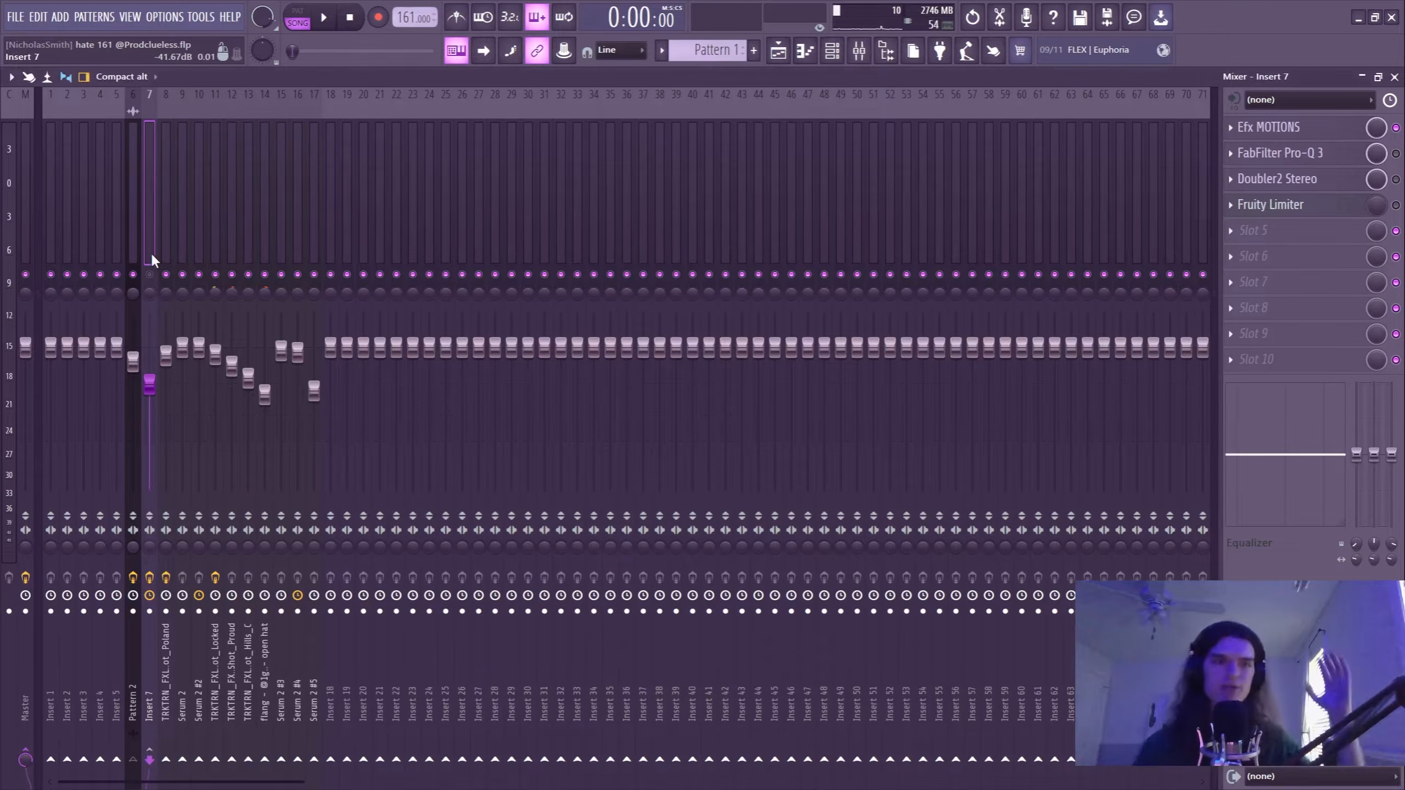
click(149, 274)
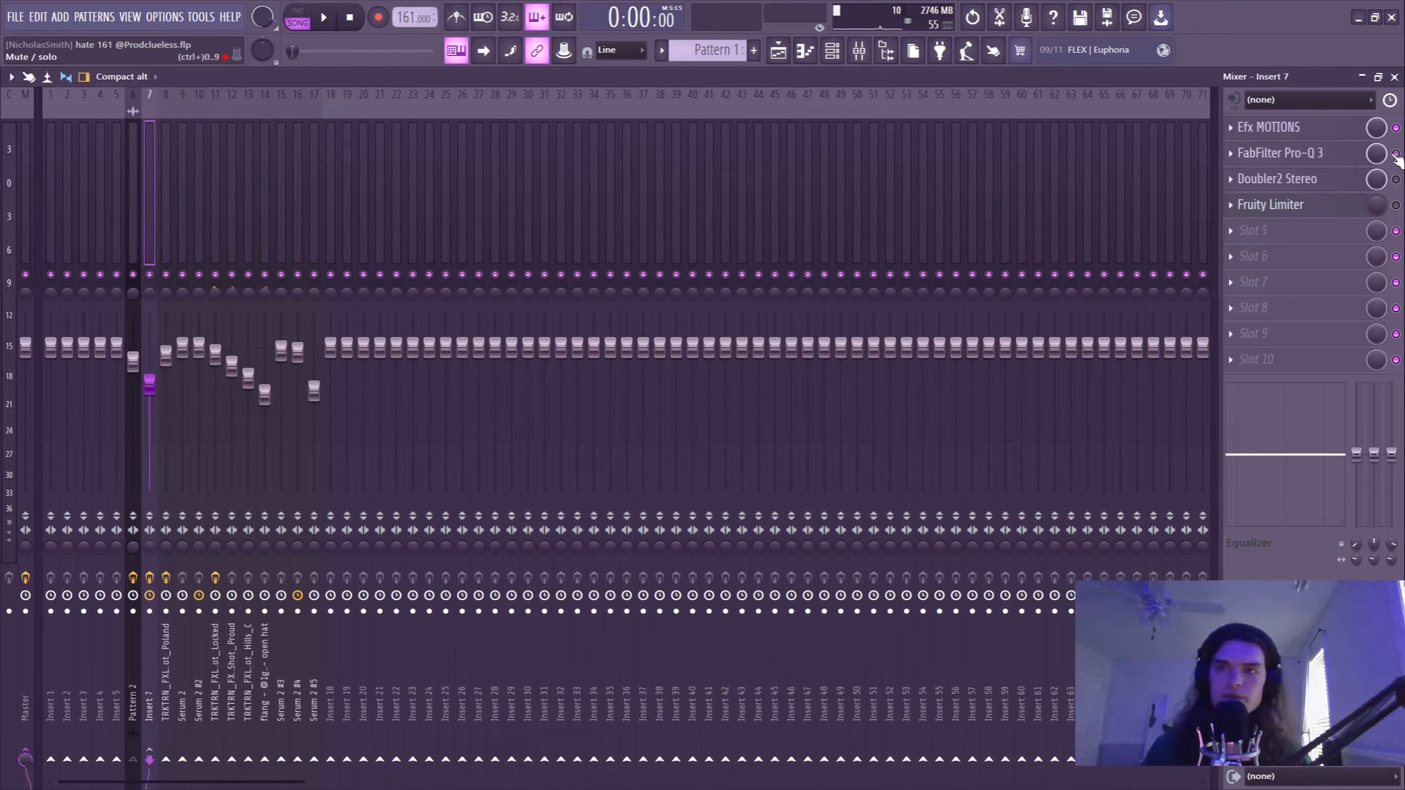
click(1320, 154)
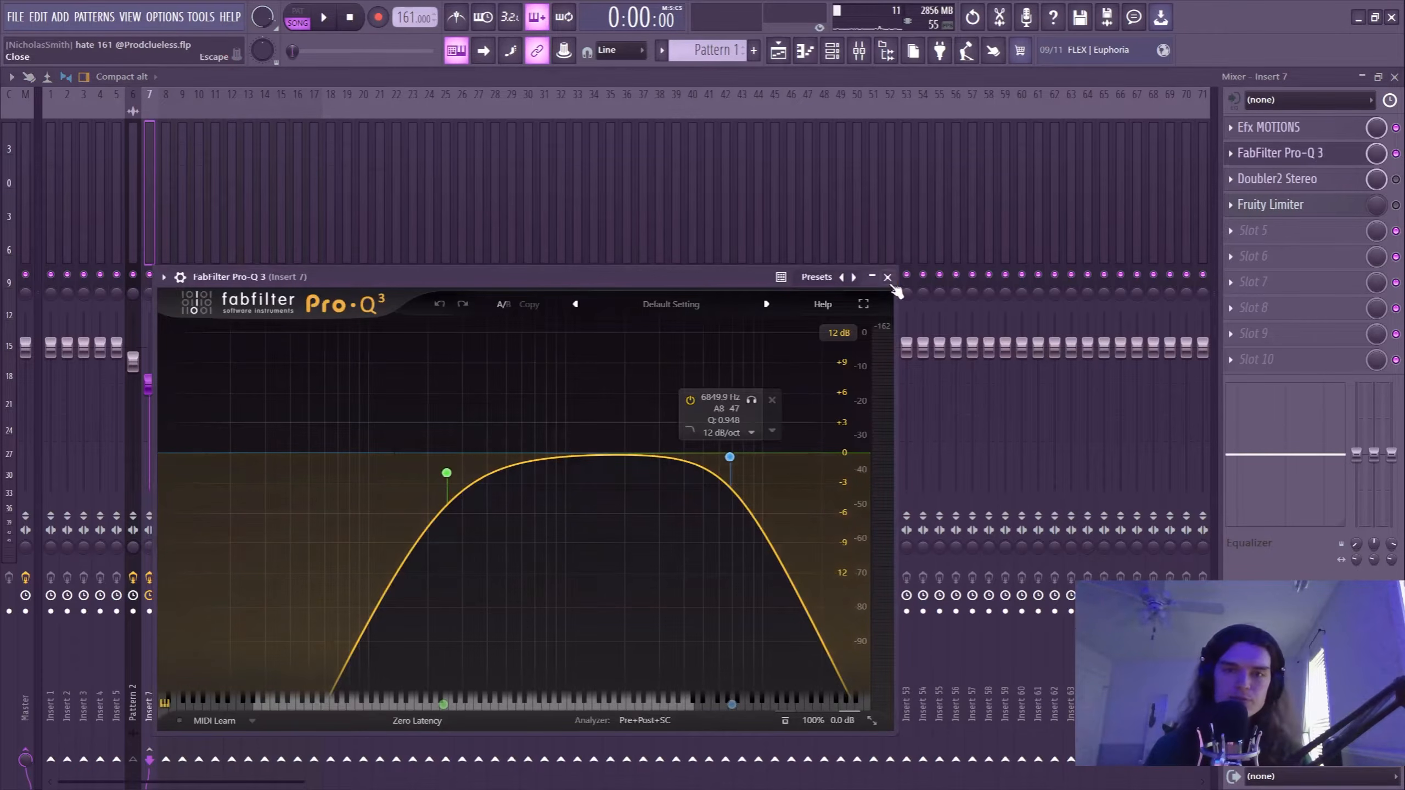
click(888, 277)
Enable Doubler2 Stereo and Fruity Limiter on Insert 7, inspecting the settings of each.
click(1289, 176)
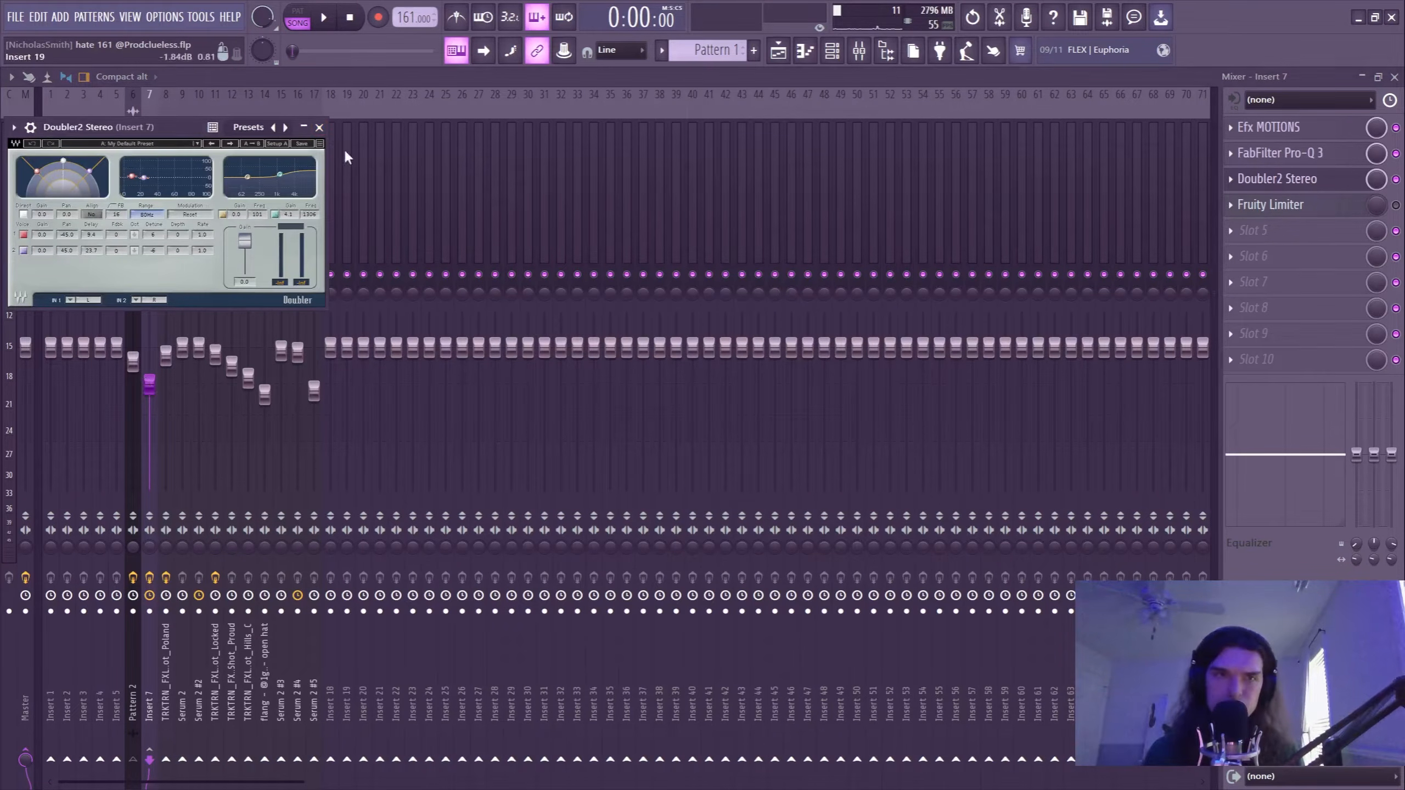
click(319, 128)
click(1272, 205)
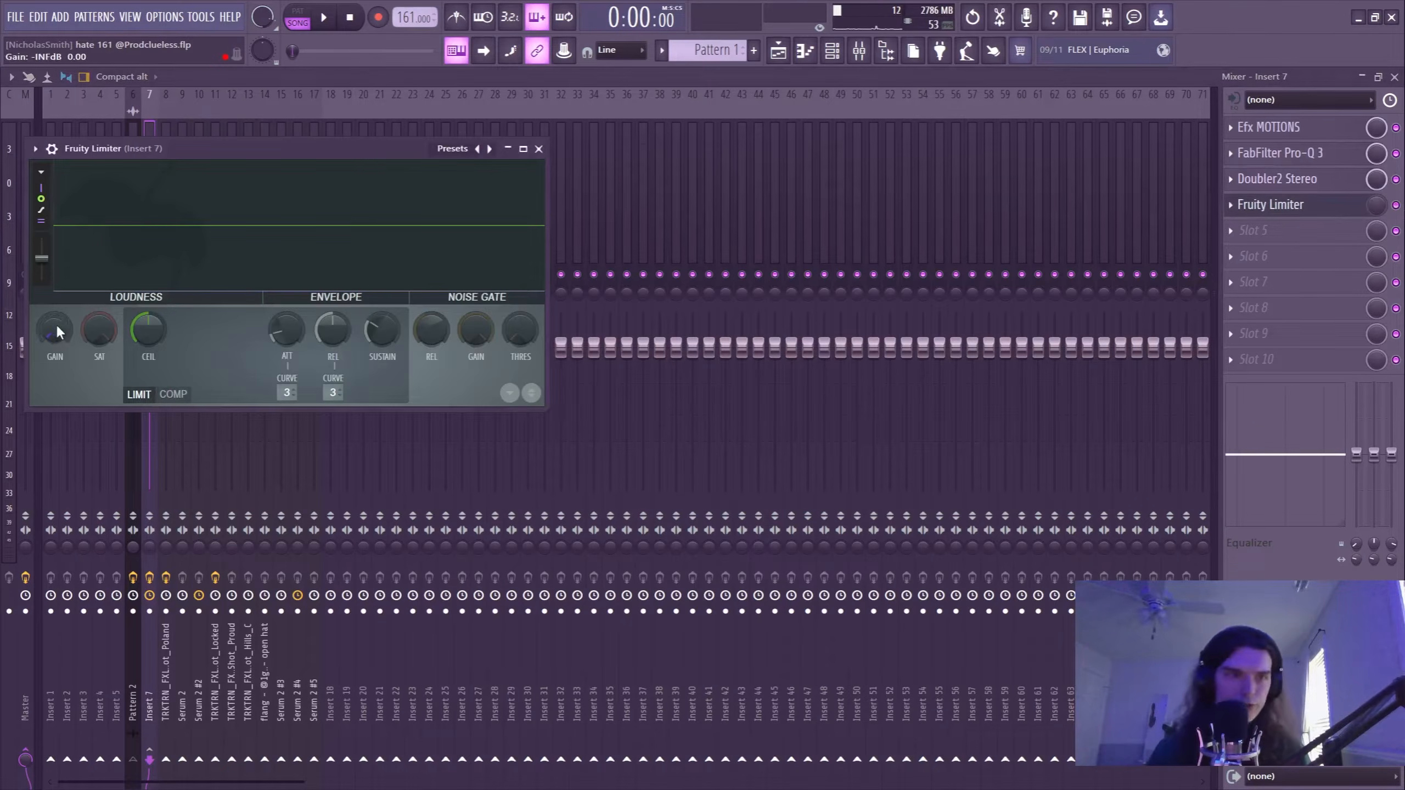
click(538, 149)
Mute Track 2 and play the arrangement from about bar 11 through the Fruity Limiter mix-level change at bar 13.
click(779, 50)
scroll(573, 122, down, 3)
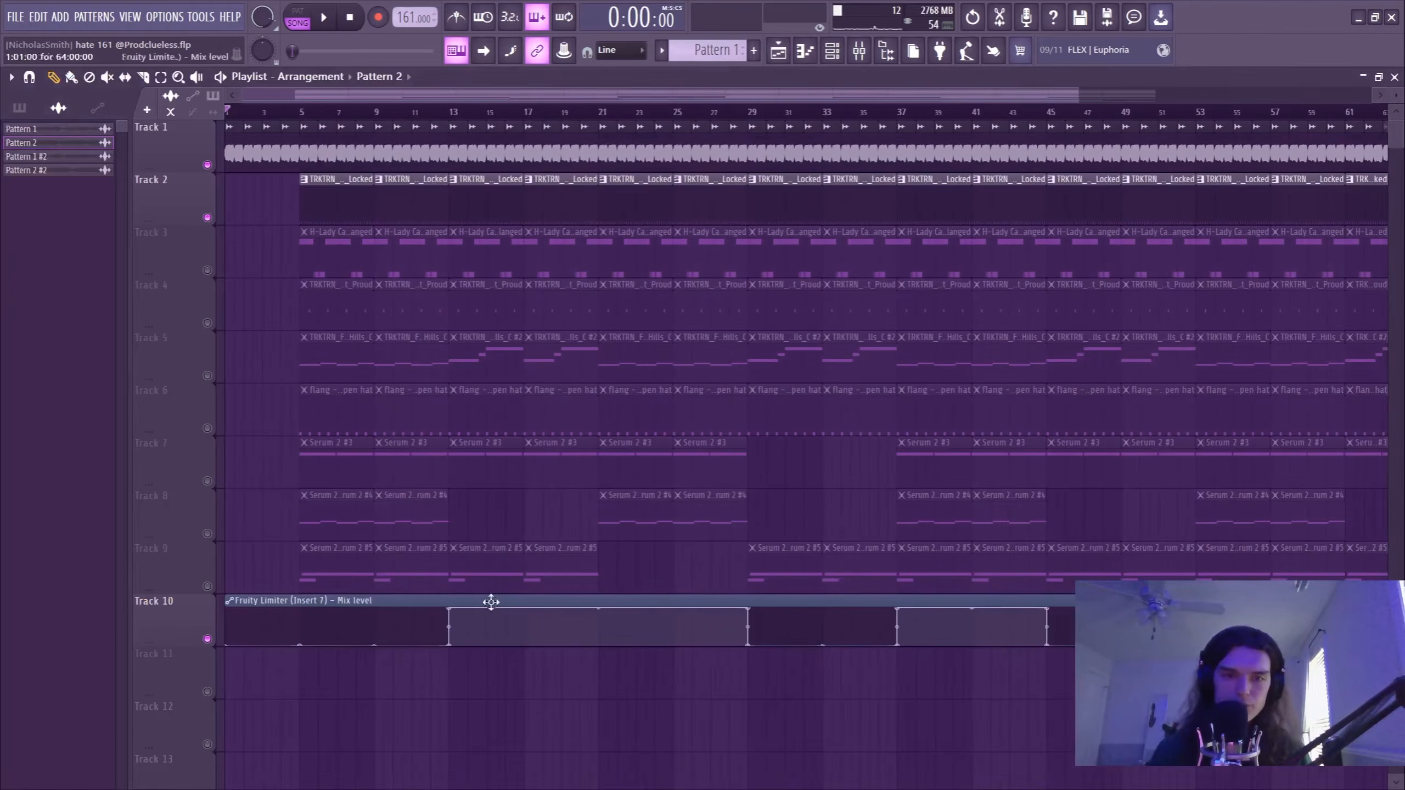
click(421, 116)
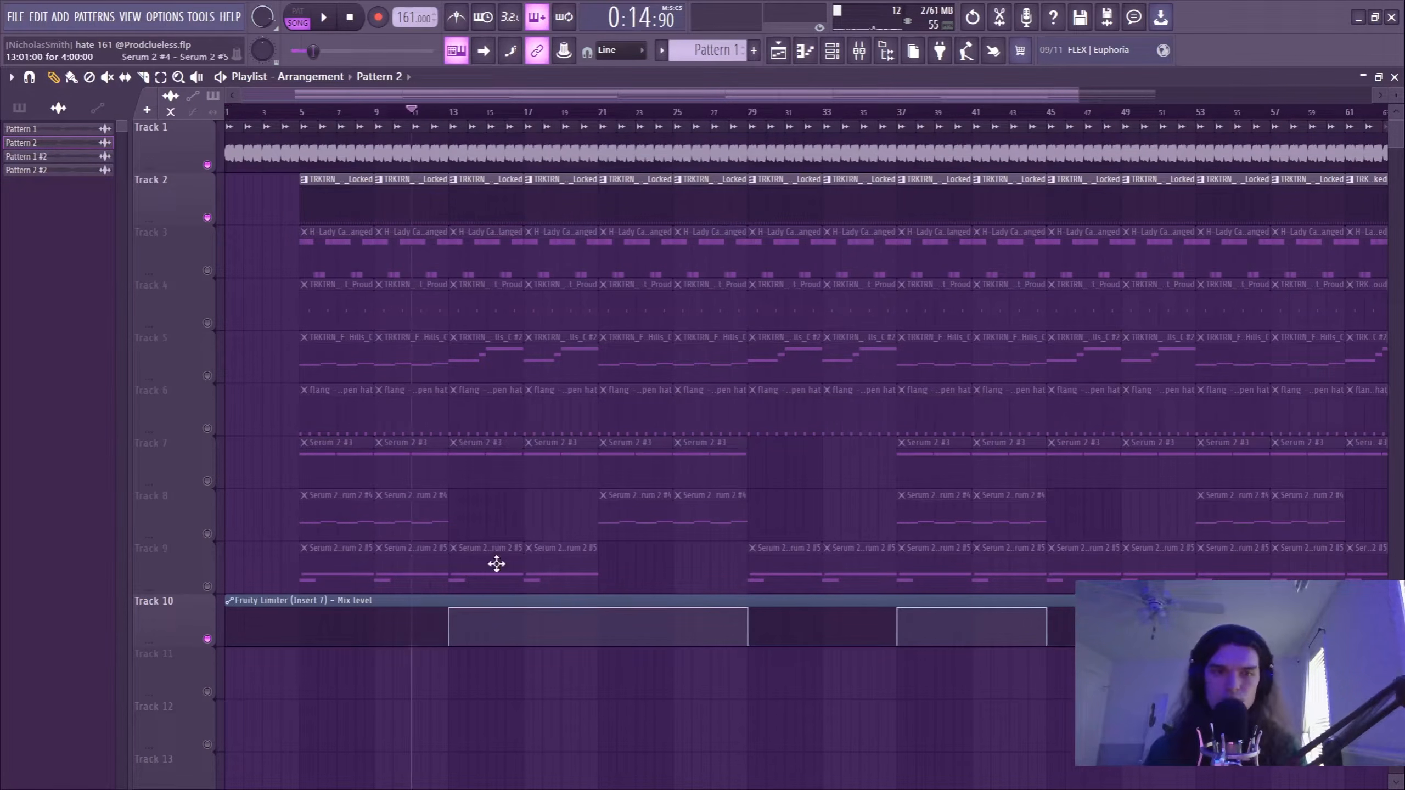
scroll(411, 126, up, 3)
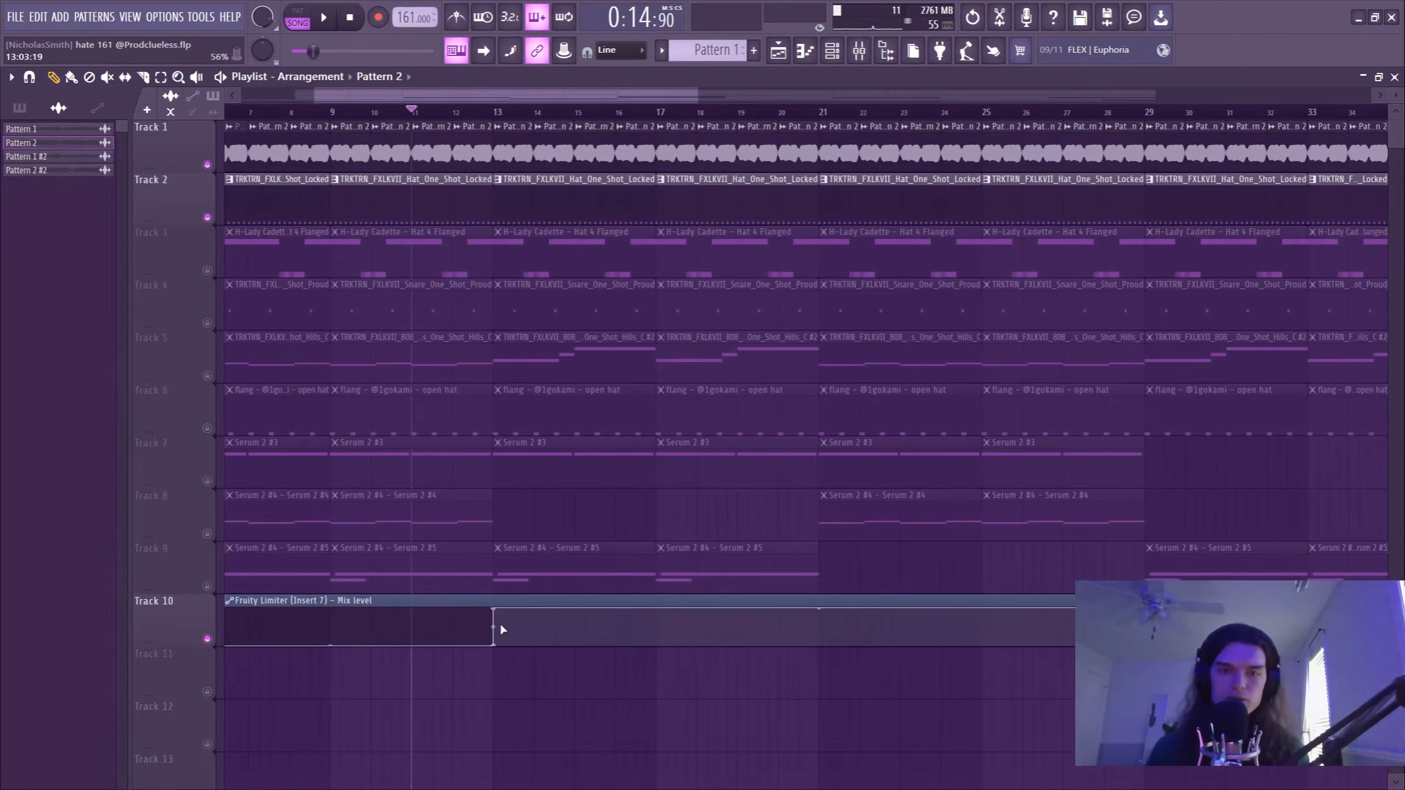
key(space)
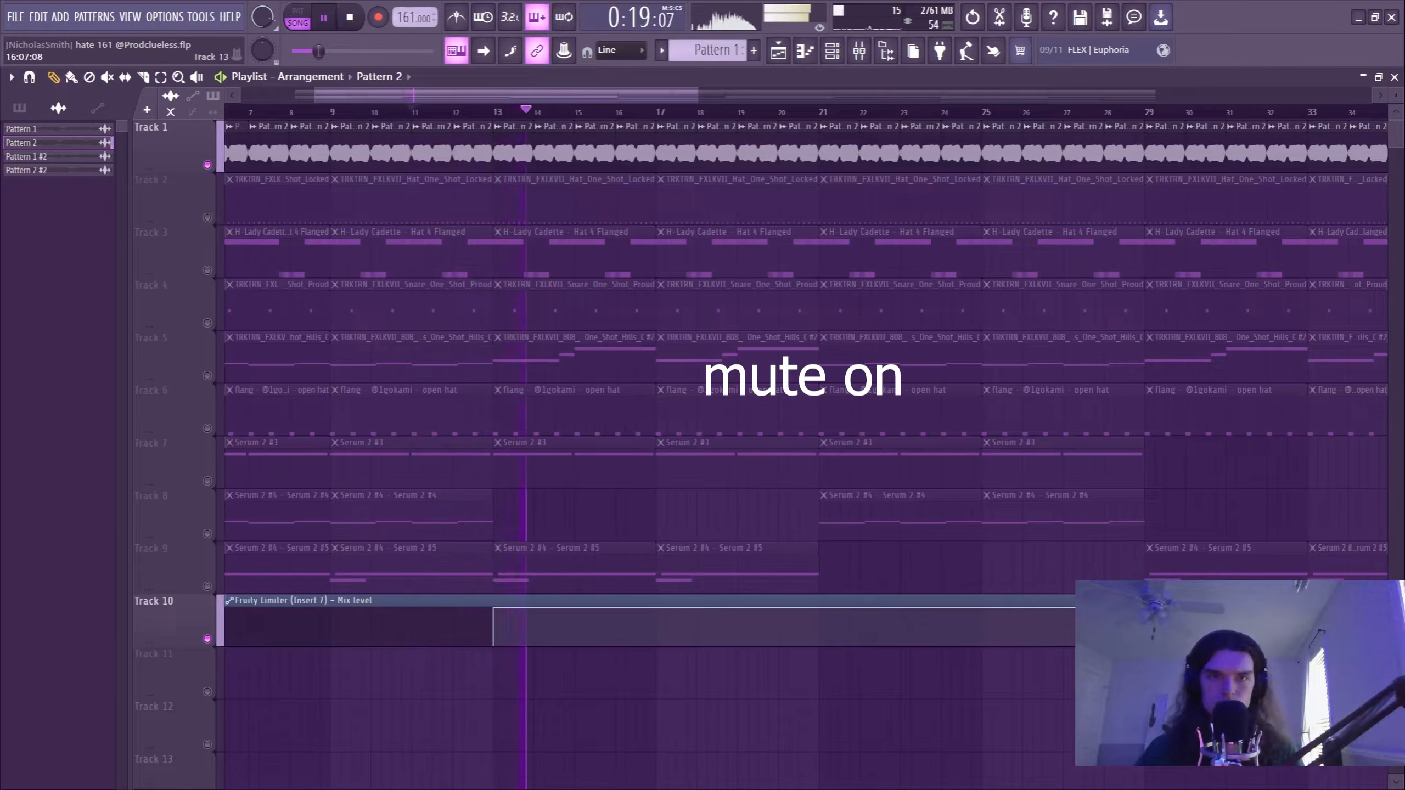
Stop playback and move the playhead in the arrangement to bar 5.
key(space)
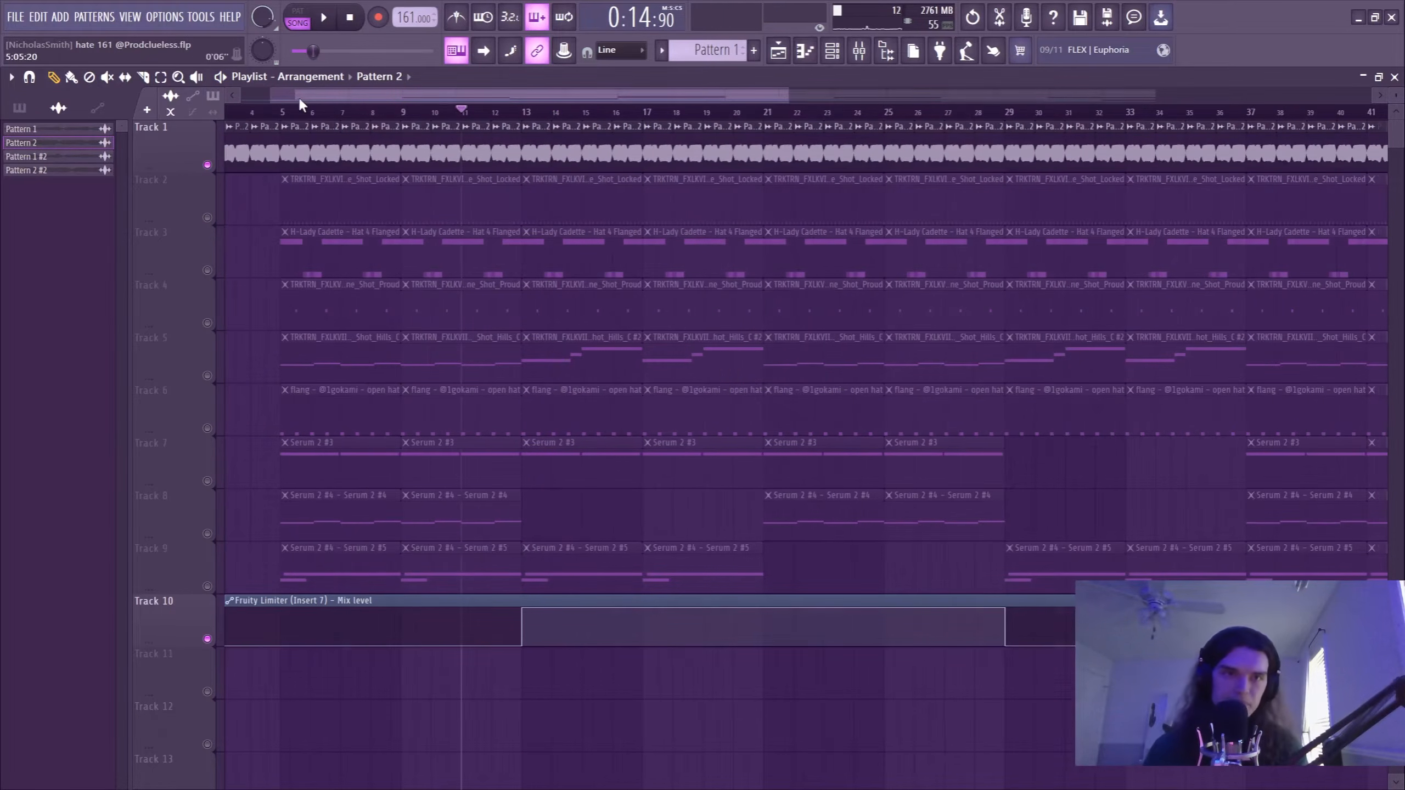
drag(301, 94, 141, 98)
click(346, 112)
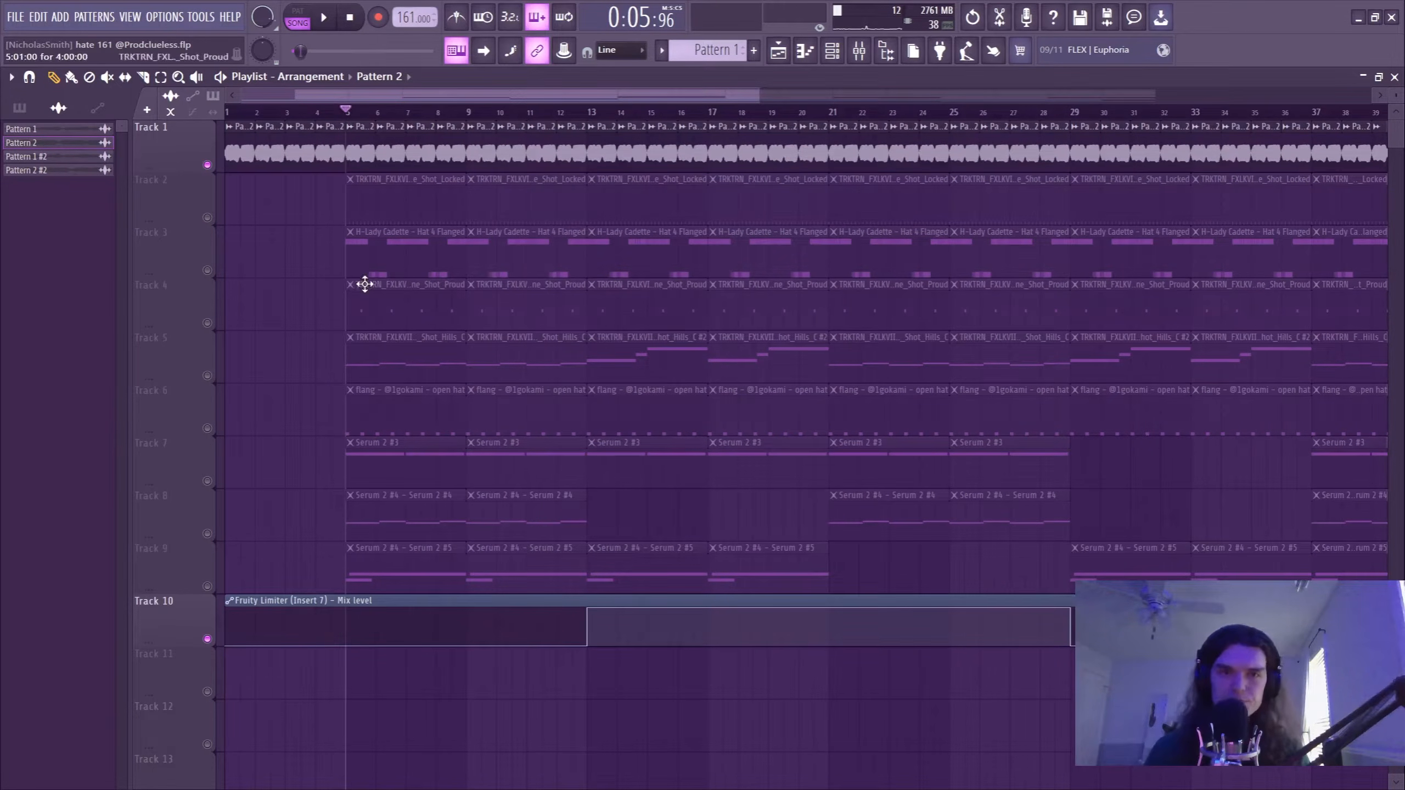
scroll(353, 303, down, 1)
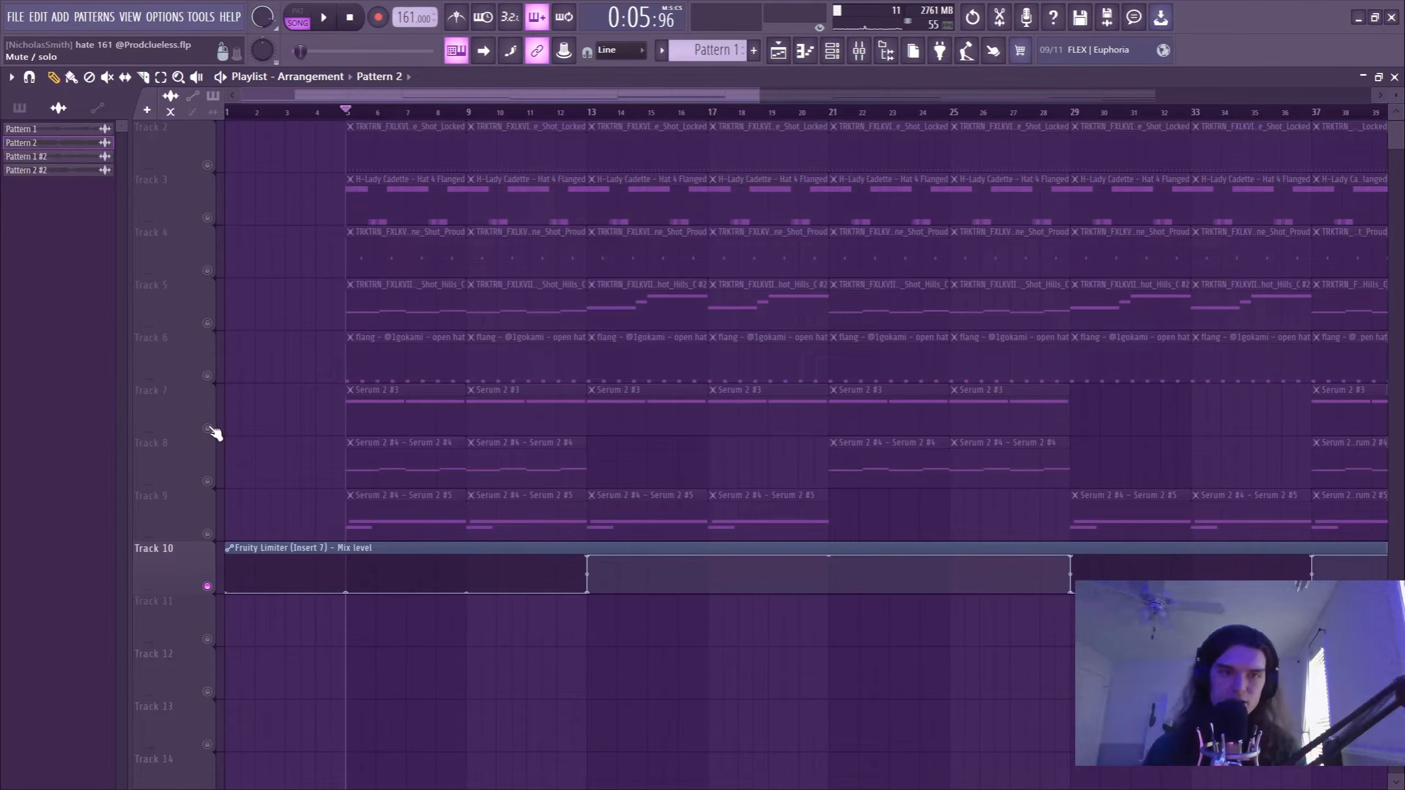
Open the Serum 2 #3 synth from the Track 7 pattern and inspect its PD - Space Coin preset.
double_click(405, 408)
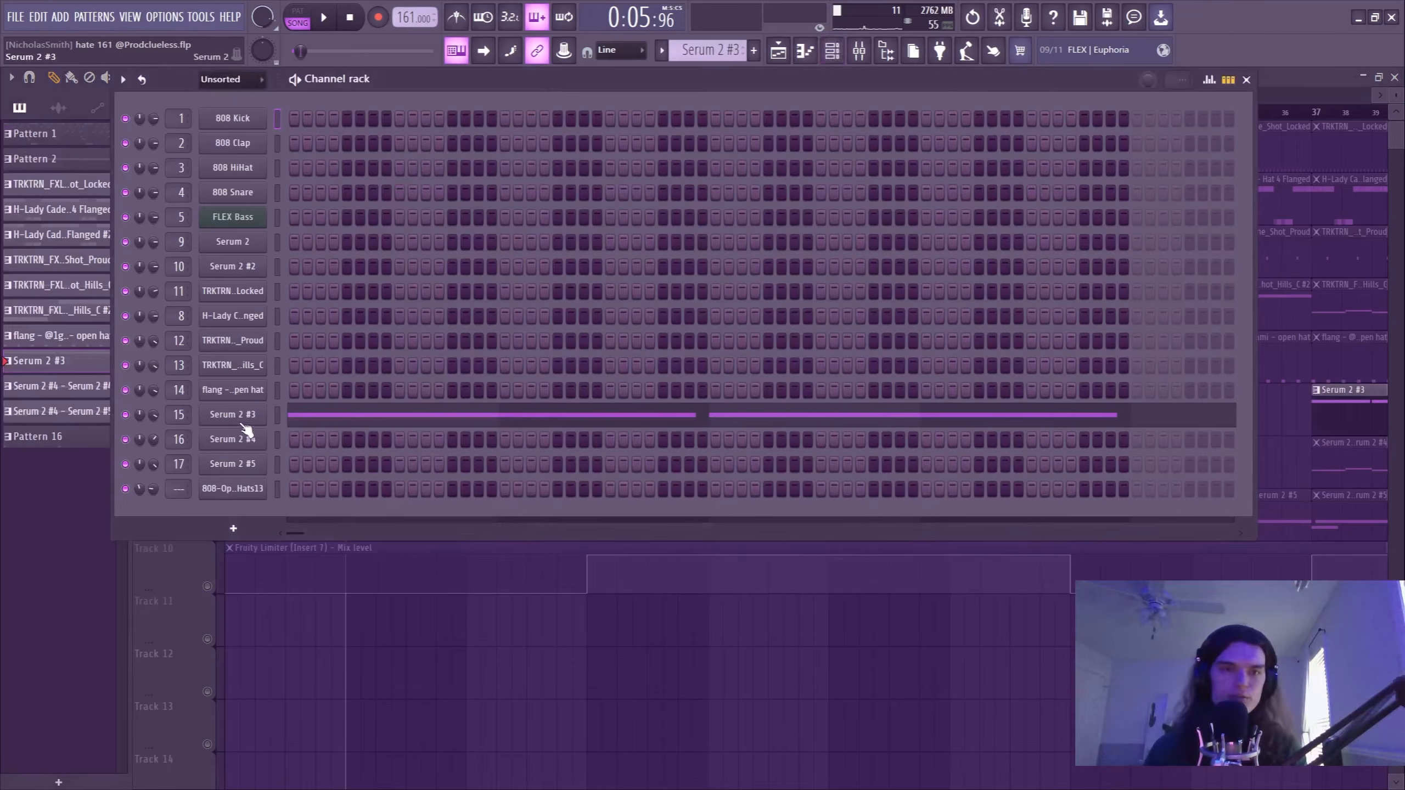
click(242, 421)
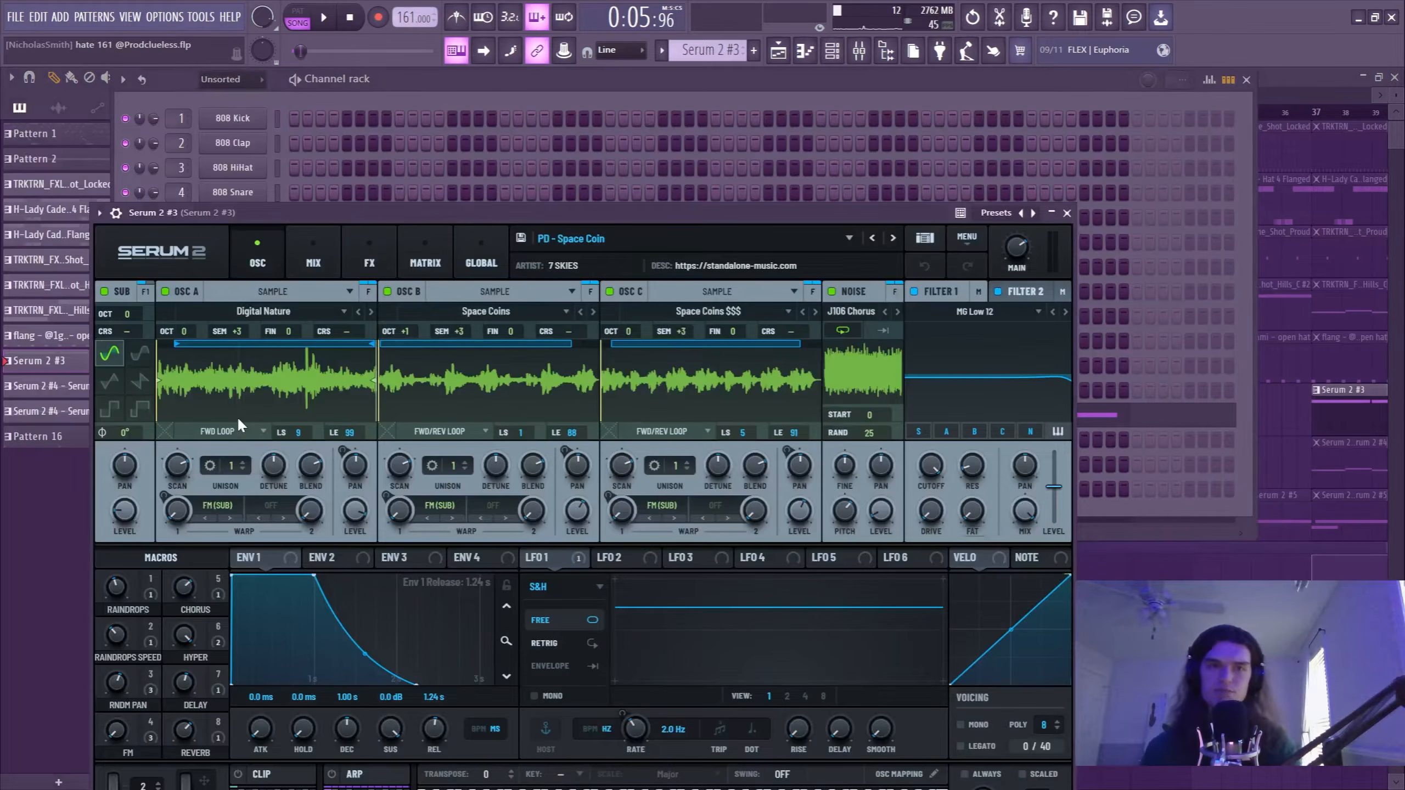
click(1067, 214)
Open the Serum 2 #3 notes in the piano roll and play its two long B5 notes in pattern mode.
click(437, 409)
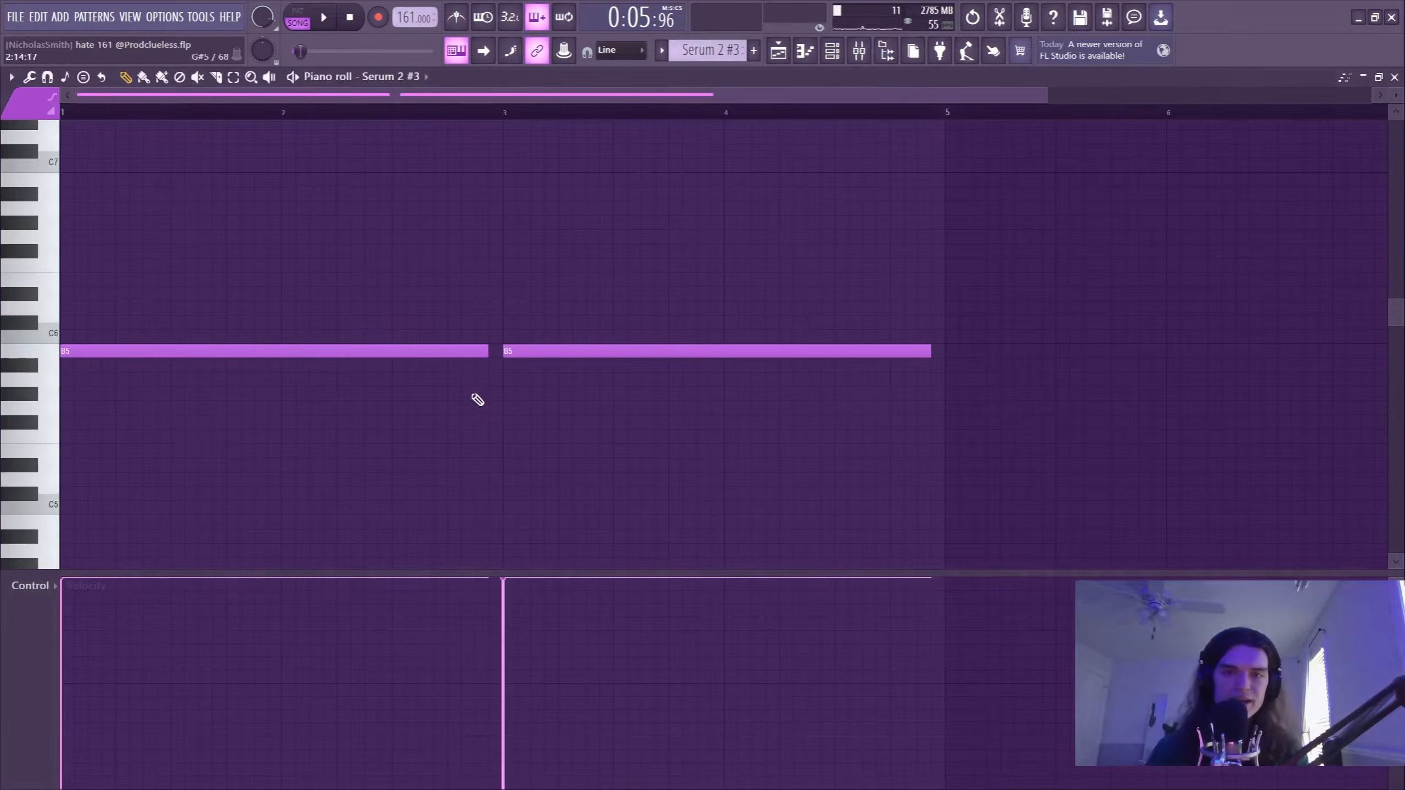
click(298, 11)
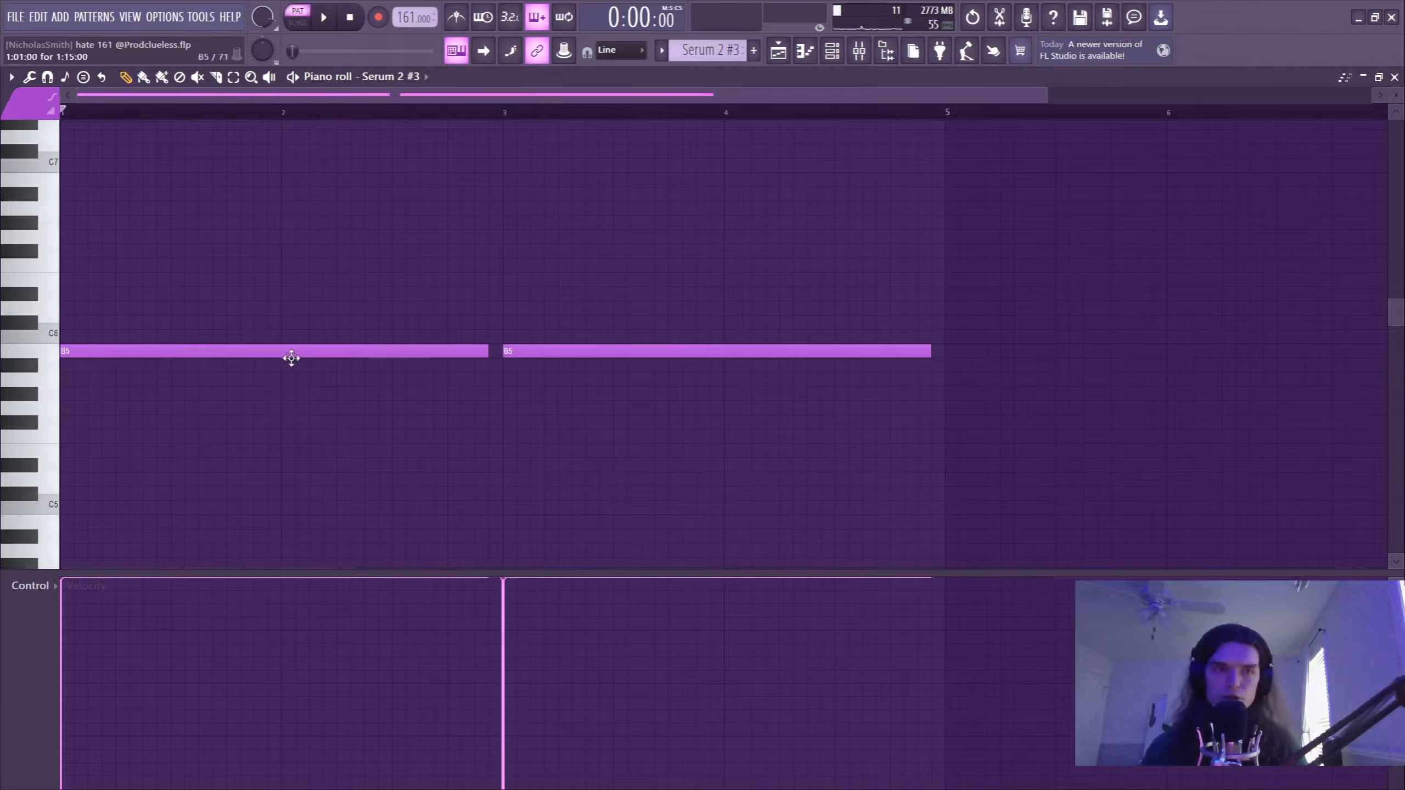
key(space)
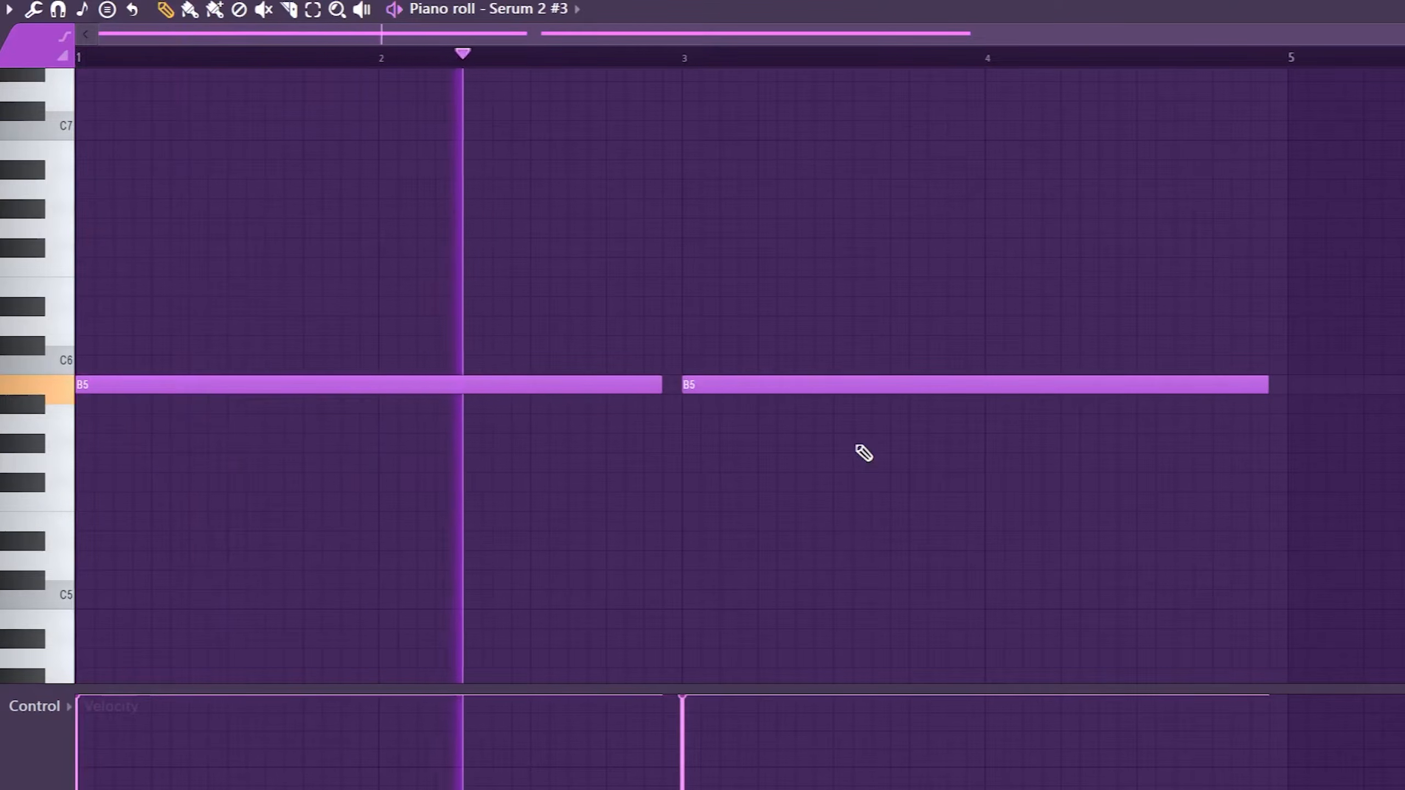
key(space)
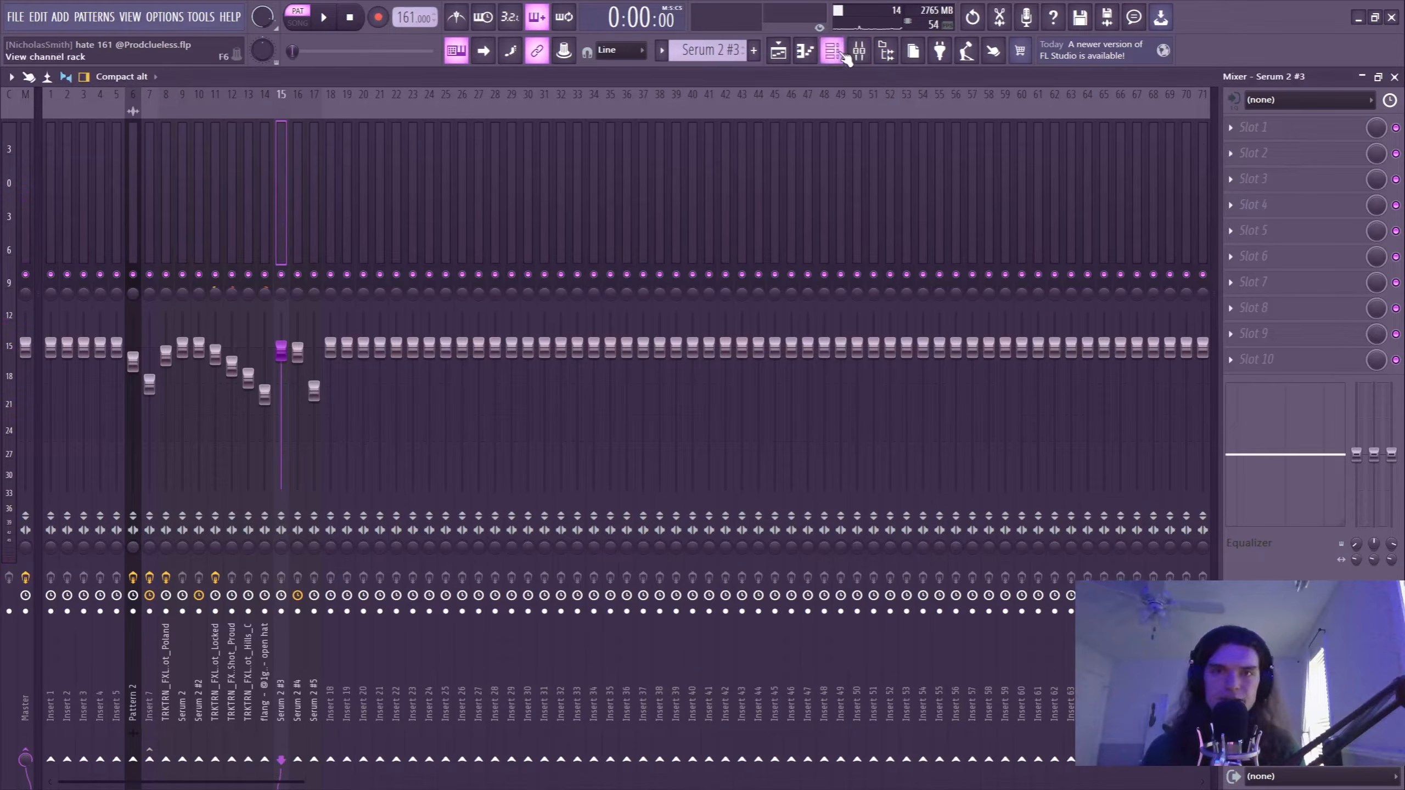
Select the Serum 2 #4 pattern on Track 8 in the playlist, switch playback to pattern mode and open its synth.
click(779, 50)
click(357, 448)
click(345, 115)
click(298, 16)
click(832, 50)
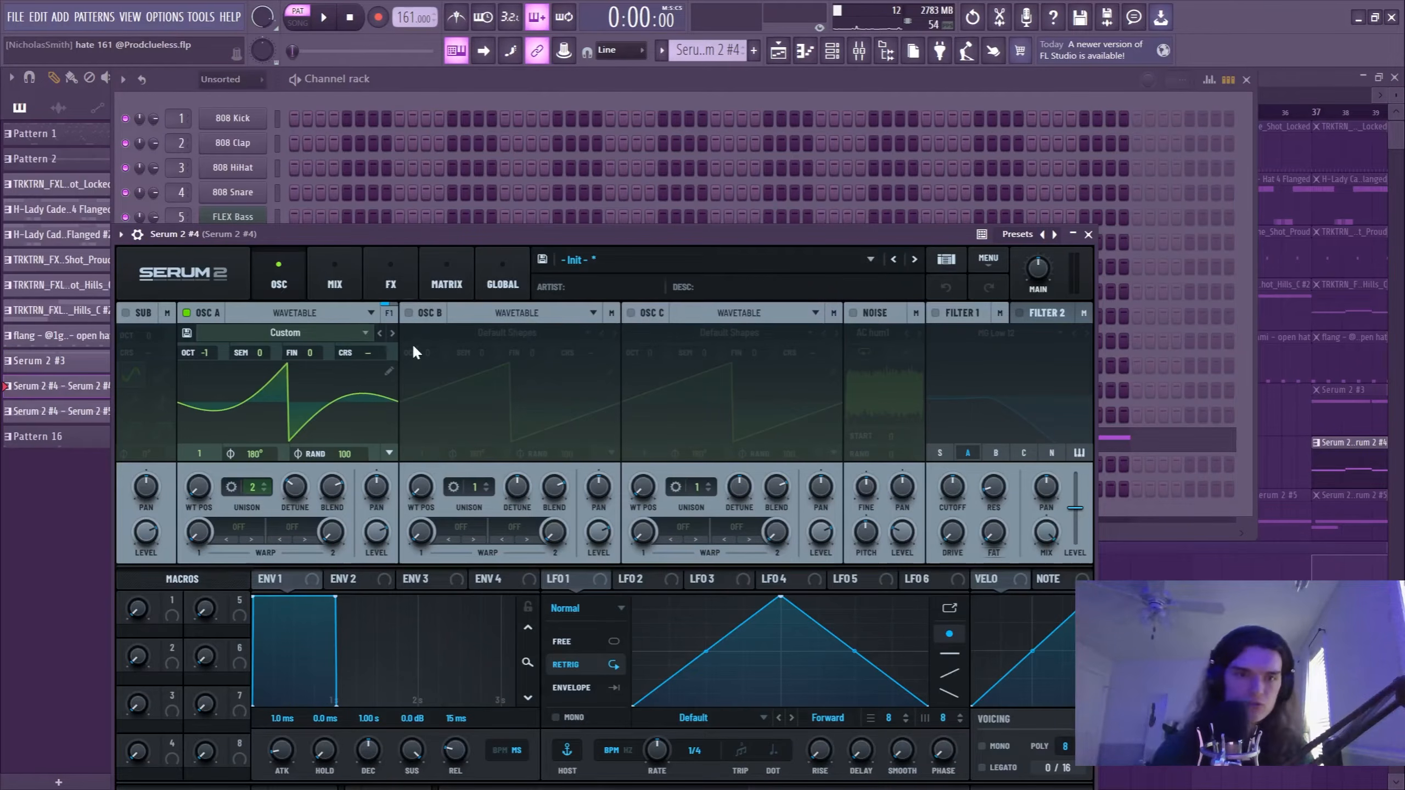
Enable oscillator B in Serum 2 #4 and remove the first harmonic of its saw in the wavetable editor.
click(409, 314)
click(612, 372)
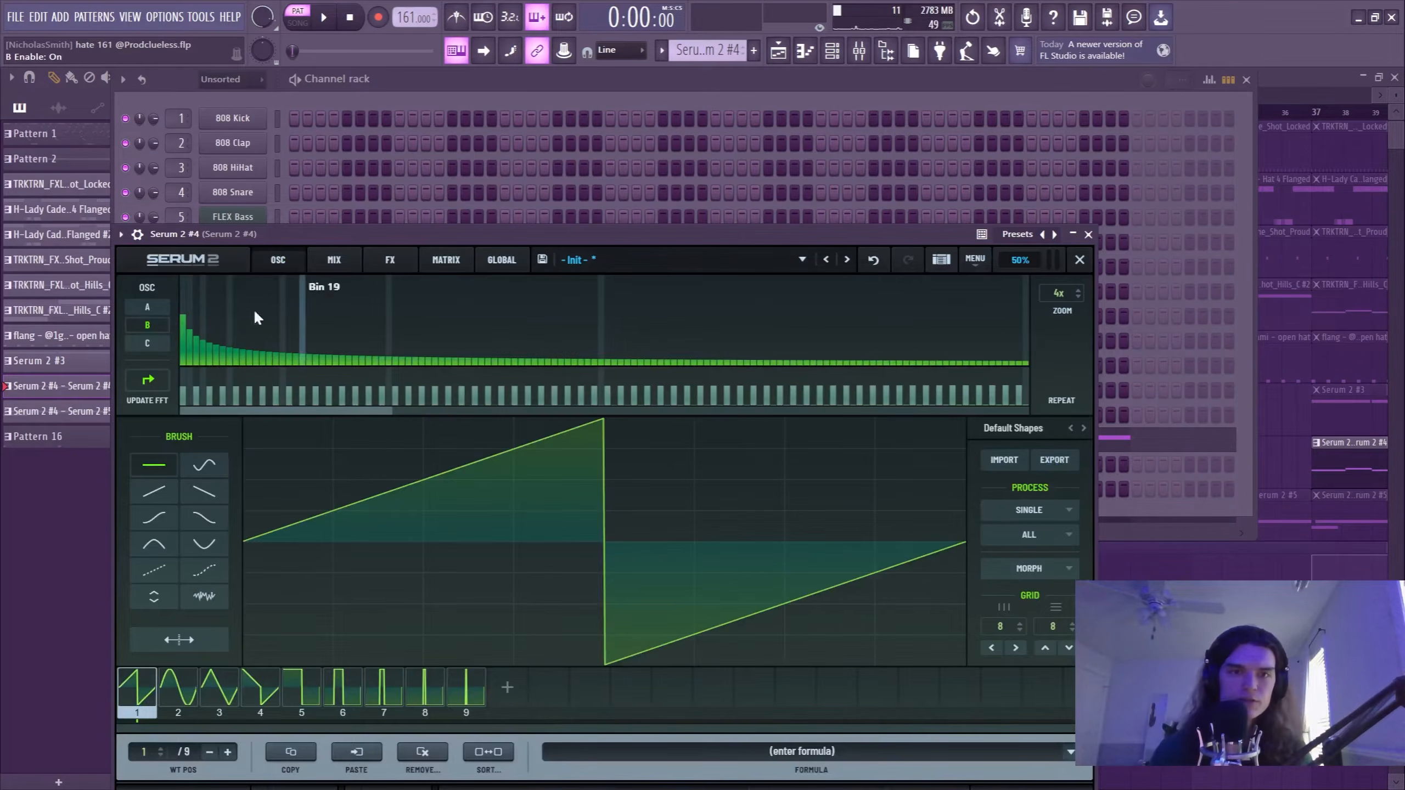
drag(183, 333, 184, 366)
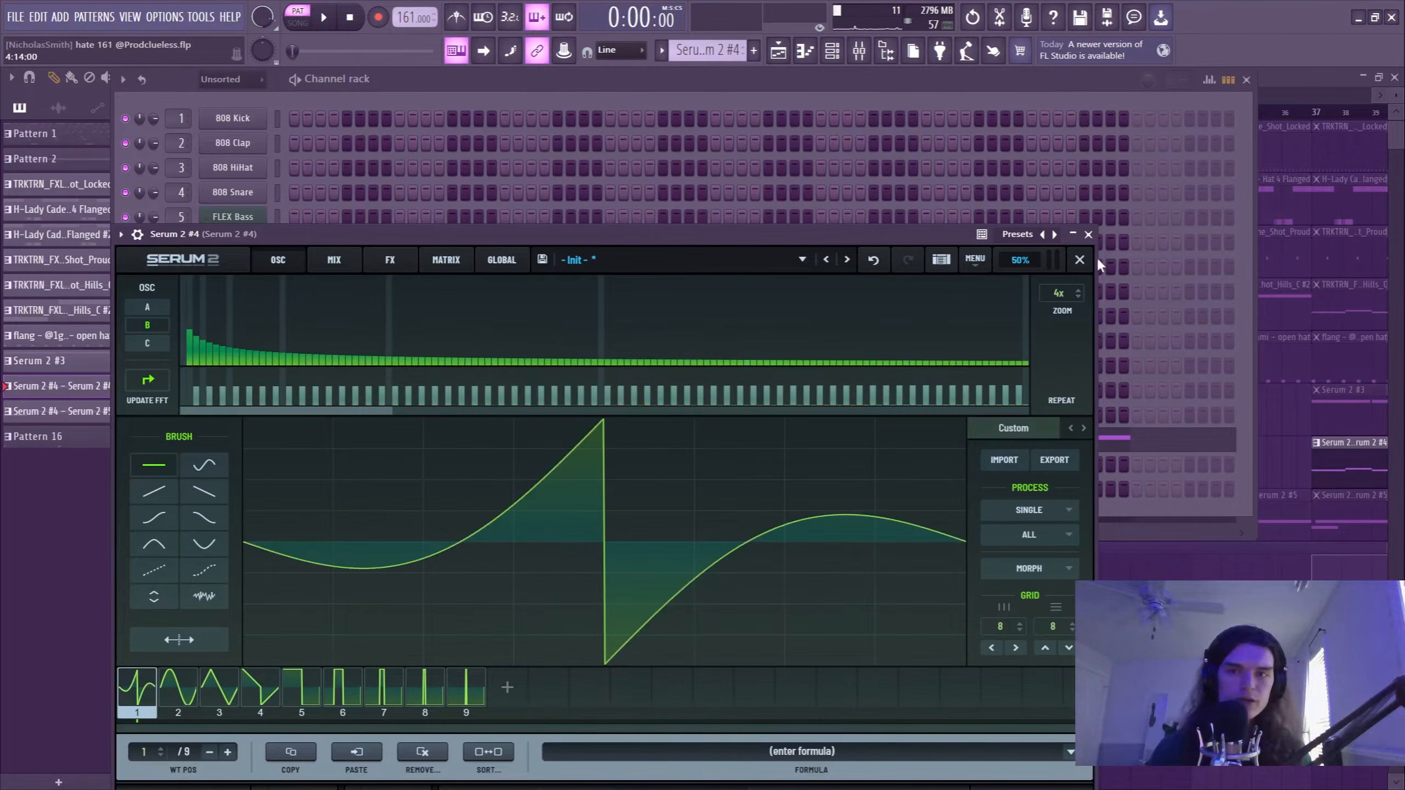
click(1079, 260)
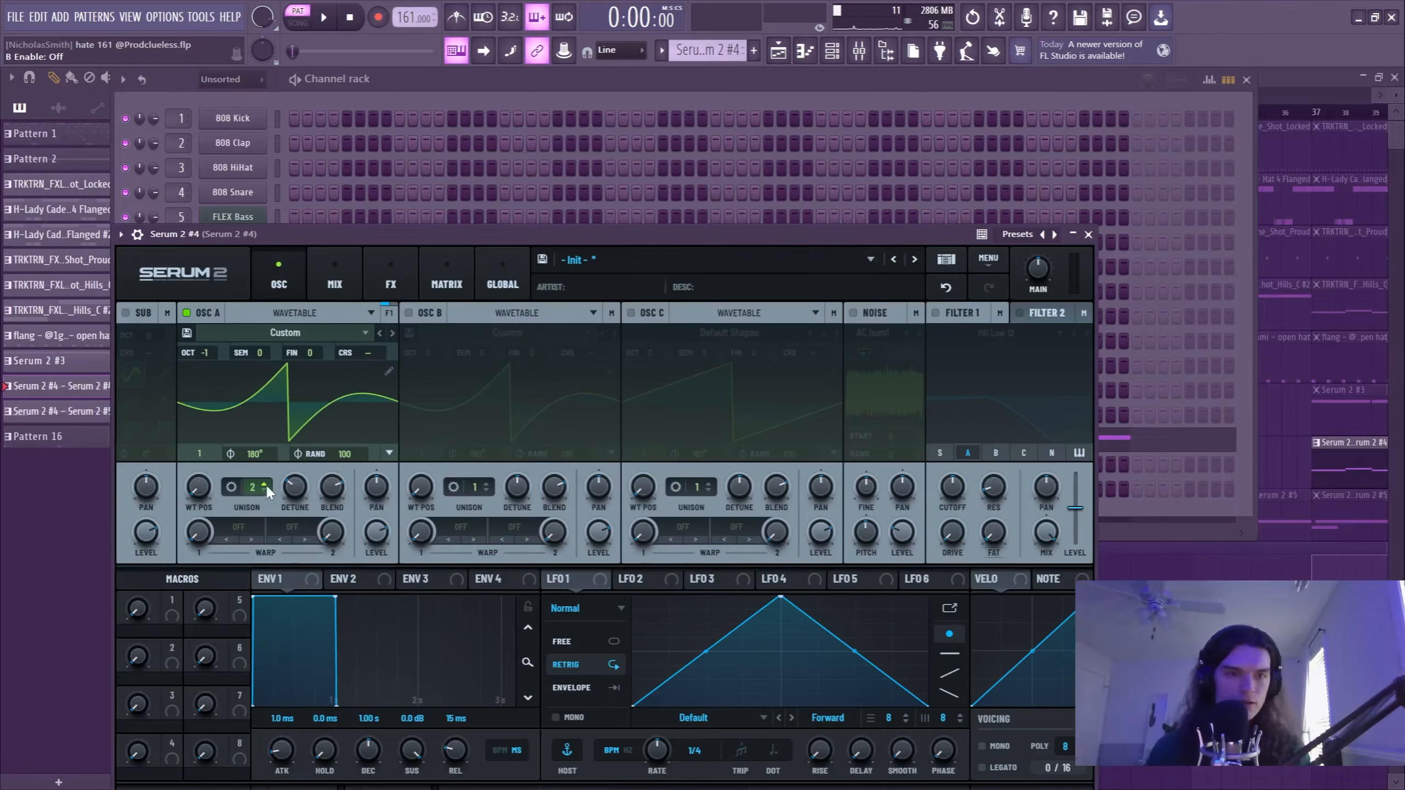
Inspect the Distortion and Filter effects in Serum 2 #4 and play its alternating B3 and C4 notes in the piano roll.
click(391, 284)
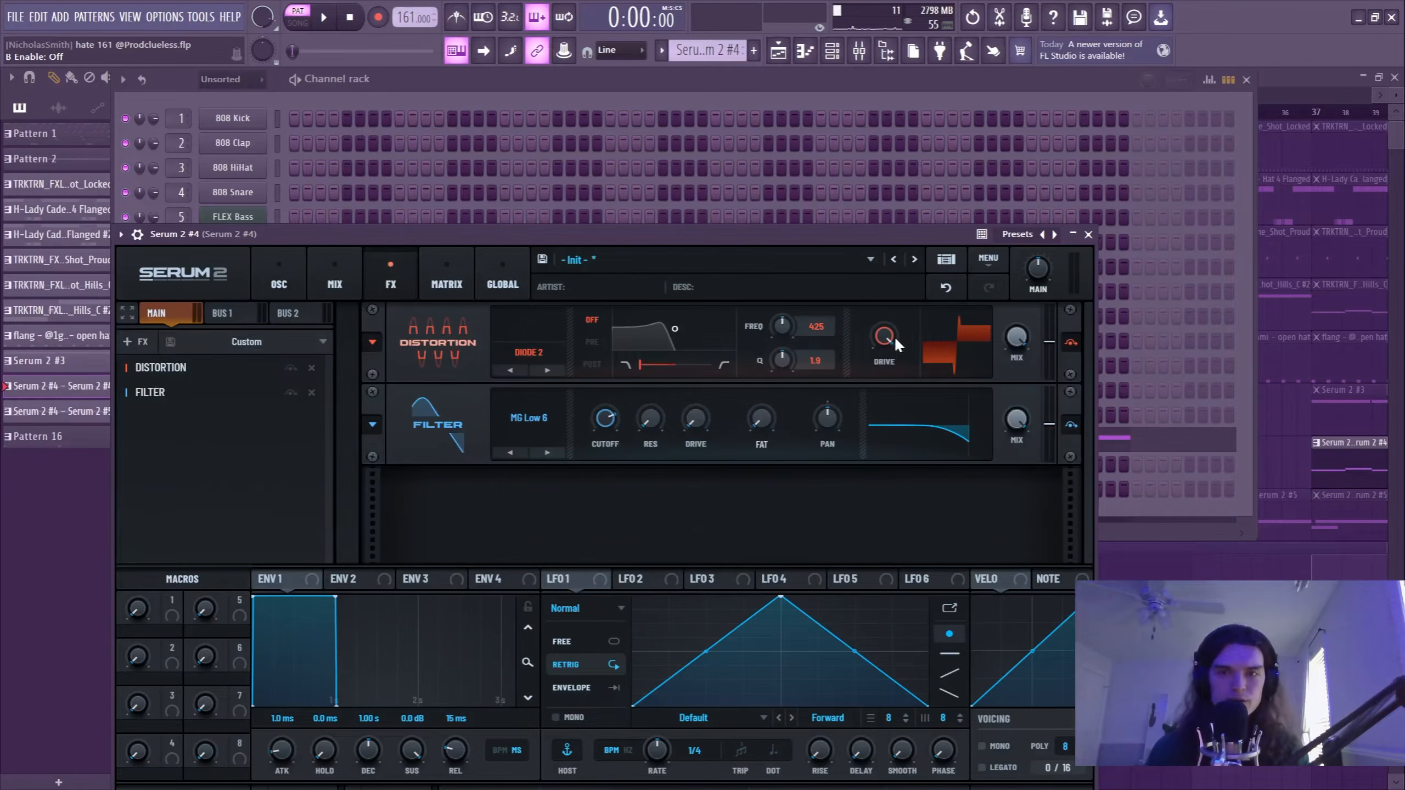
click(1088, 235)
click(408, 446)
scroll(360, 291, down, 5)
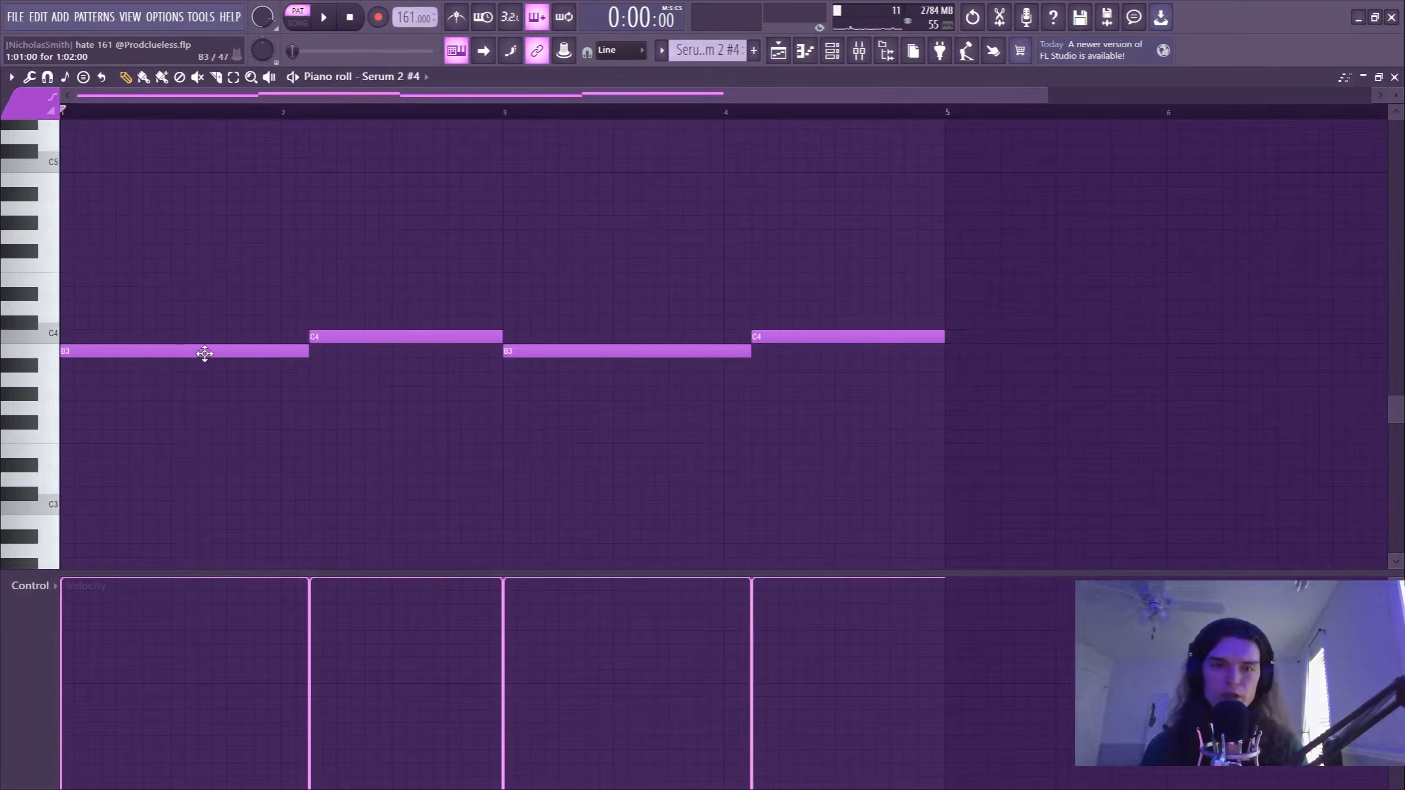
key(space)
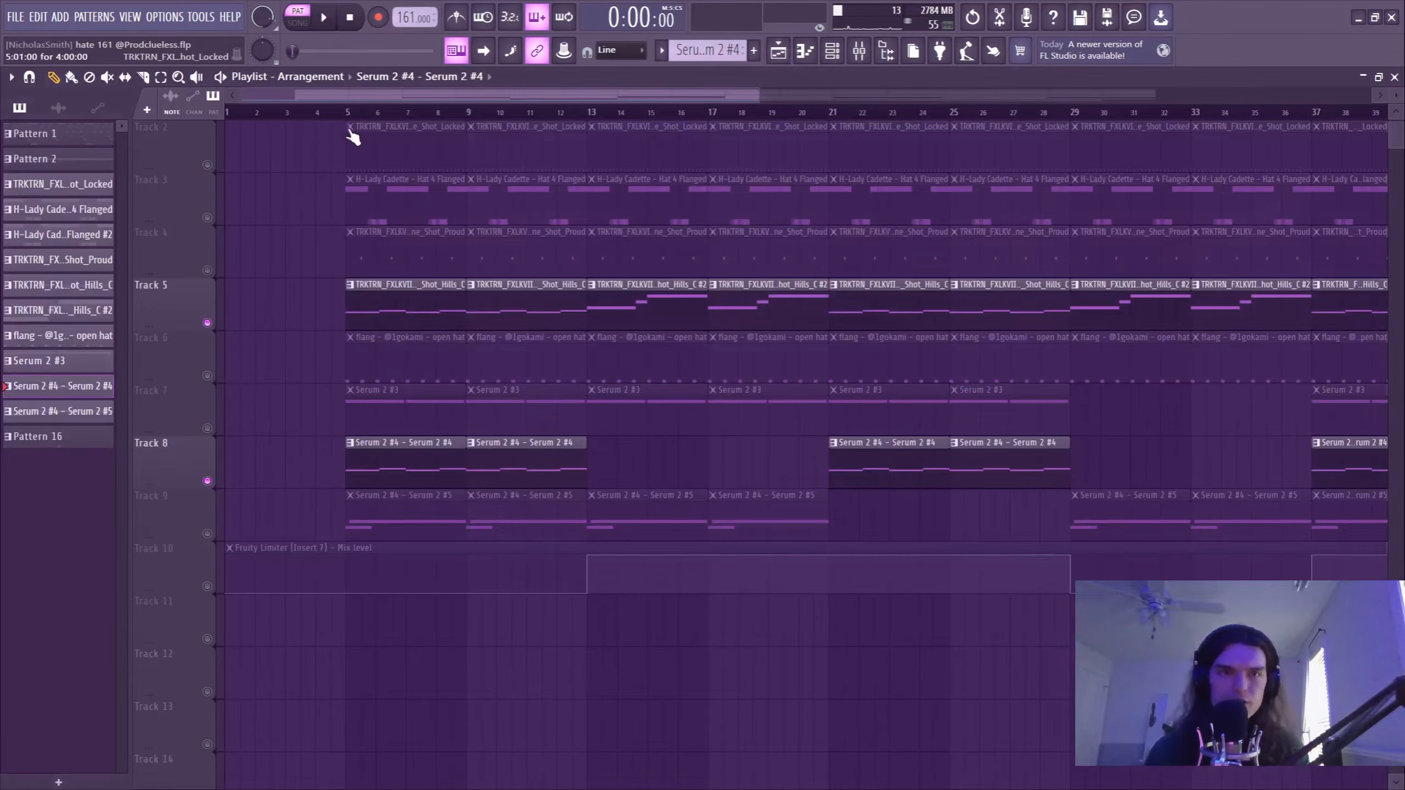
Play the Track 5 bass from bar 5 with the Track 8 Serum 2 #4 layer muted and again with it unmuted.
click(345, 117)
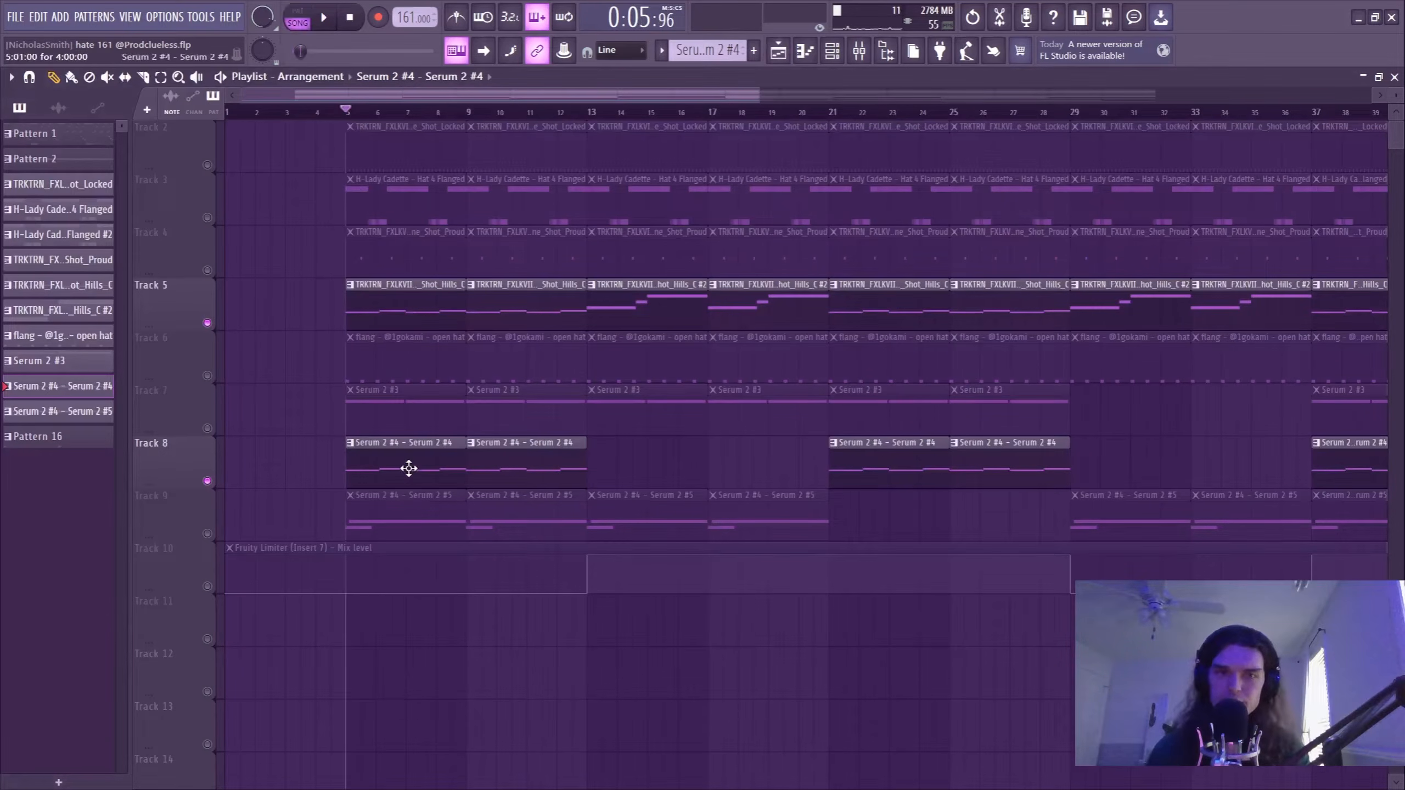
click(208, 479)
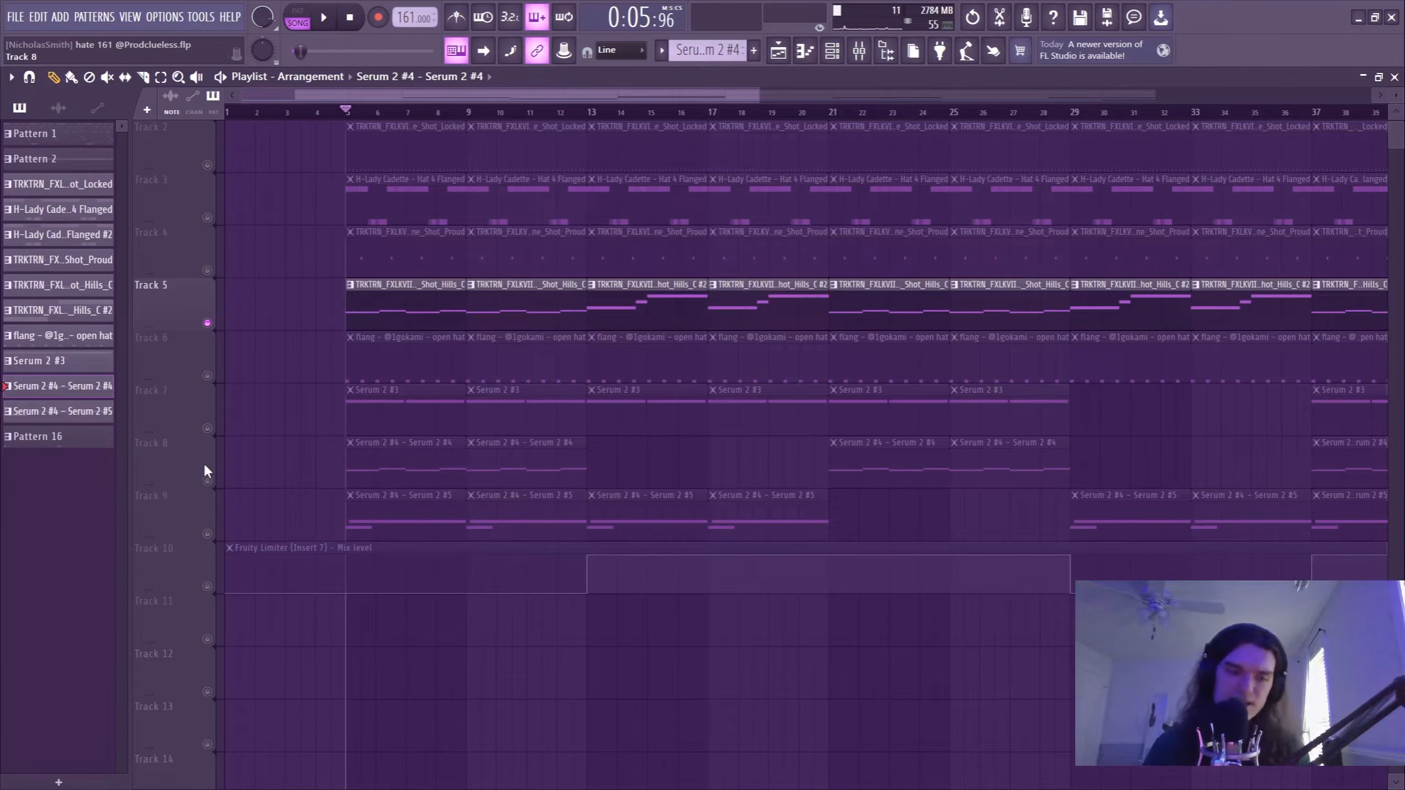
key(space)
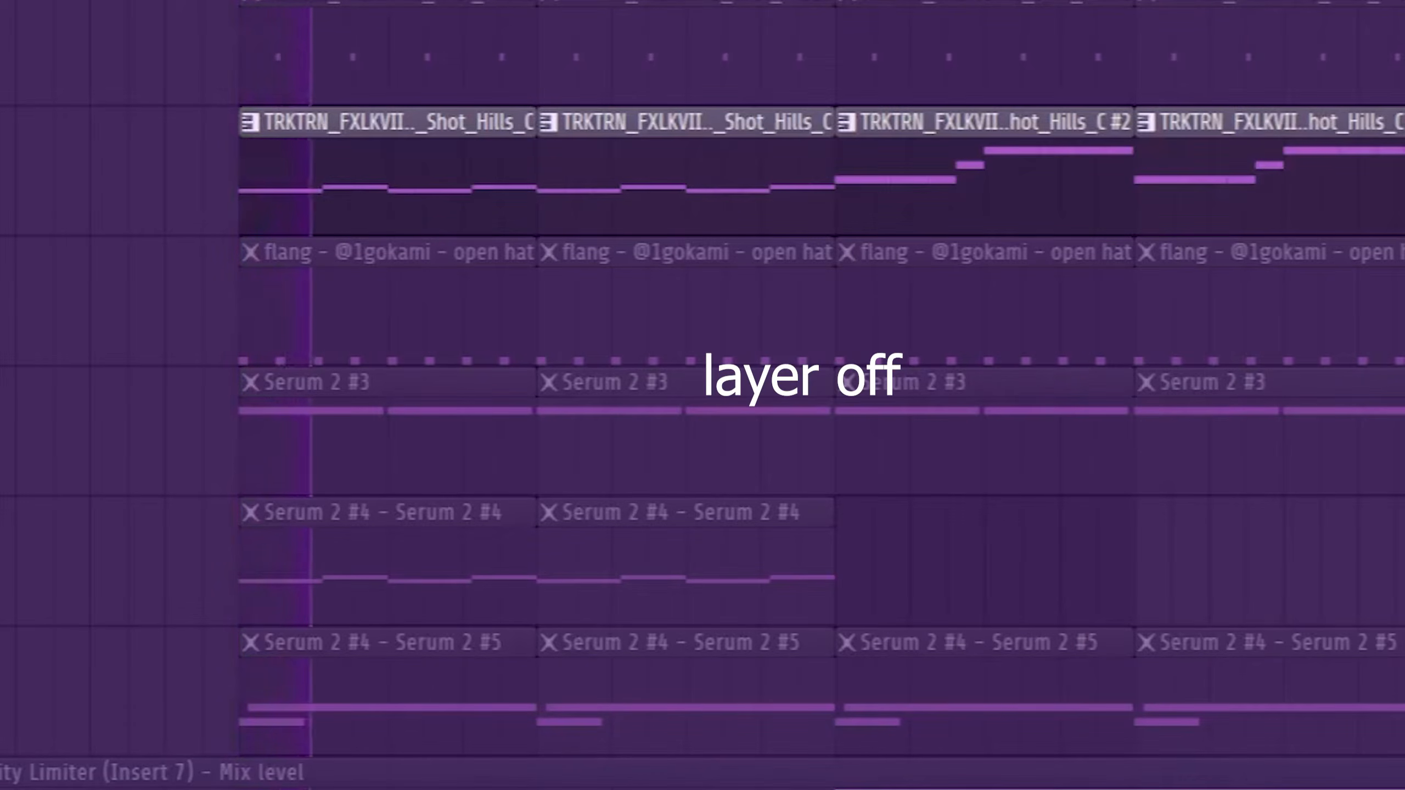
key(space)
key(space)
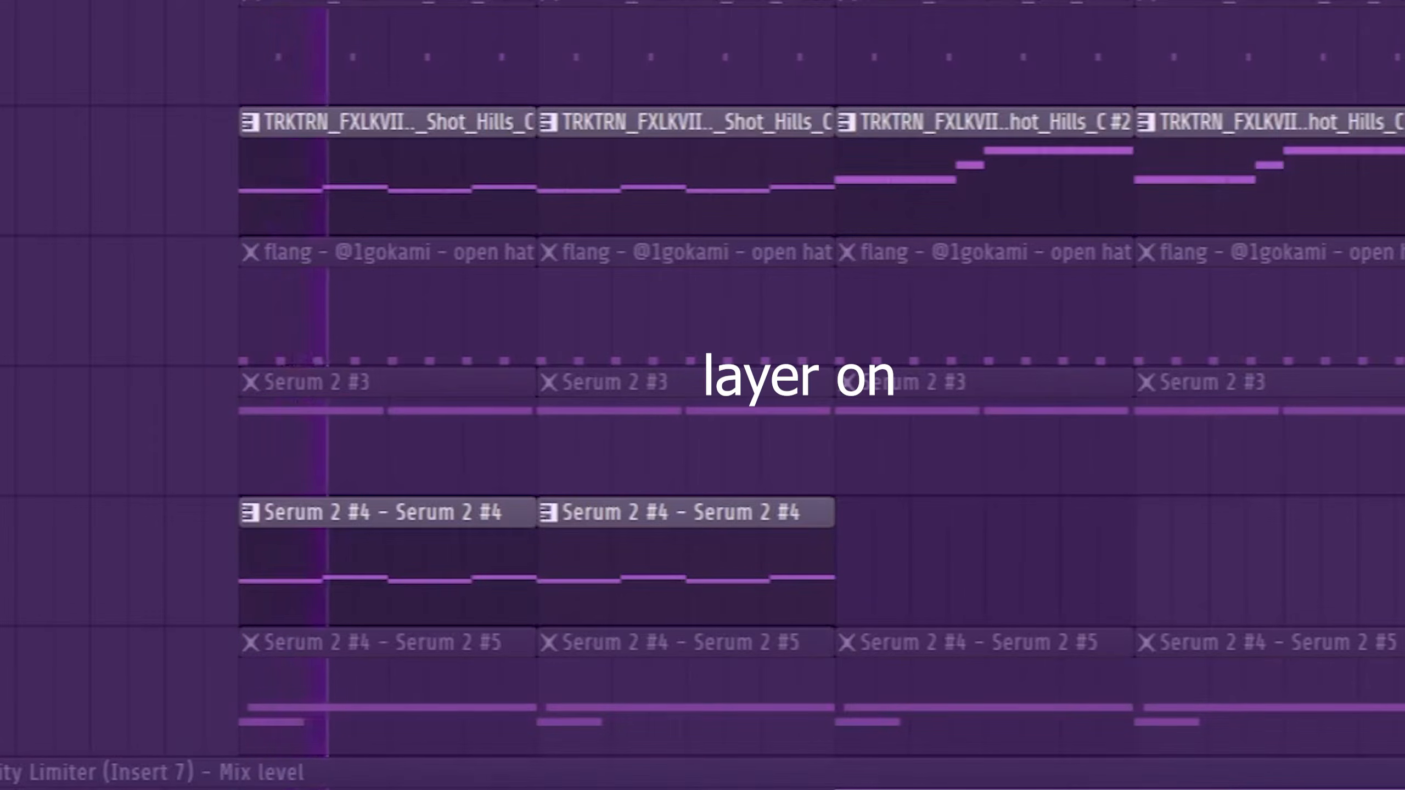
key(space)
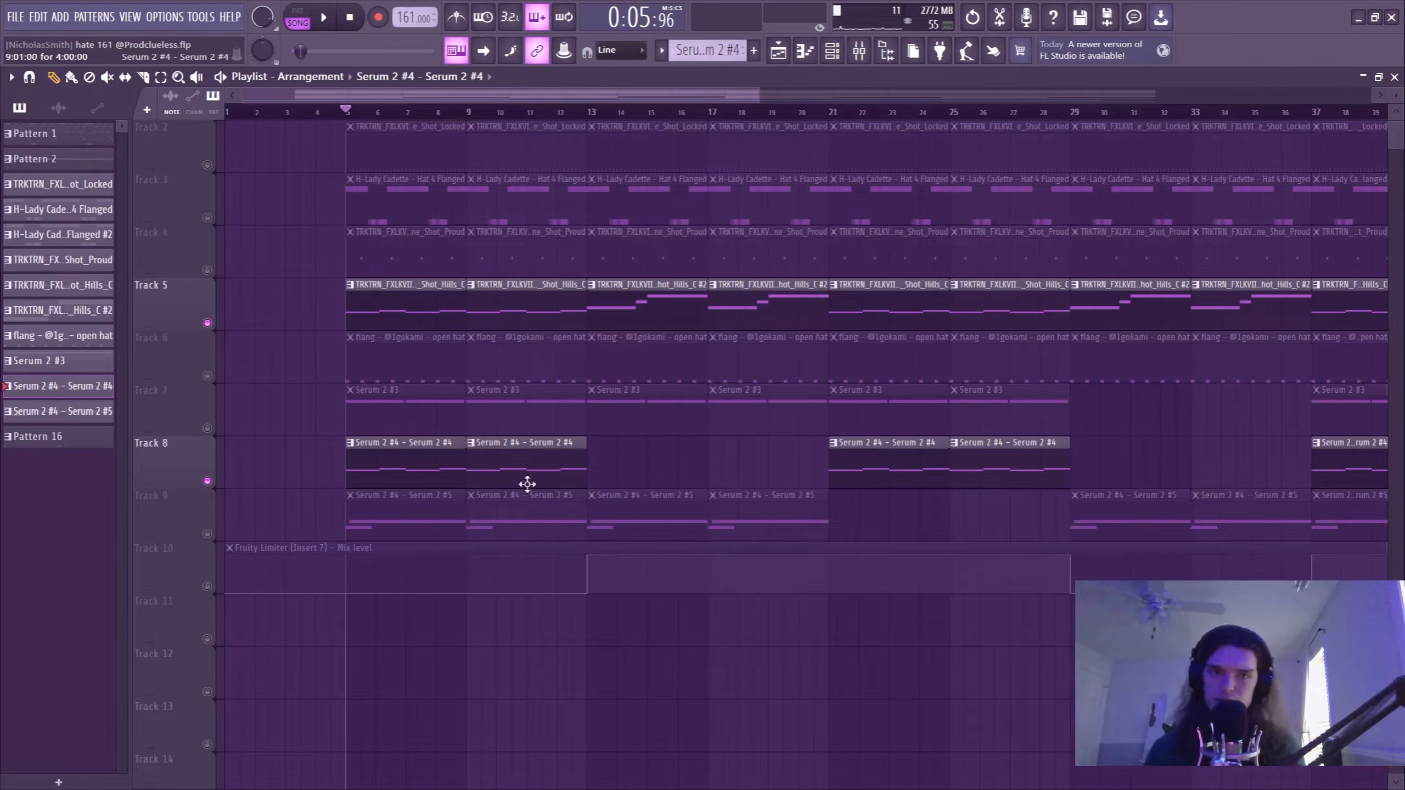
Reopen Serum 2 #4 and inspect oscillator A's custom waveform in the wavetable editor.
double_click(365, 463)
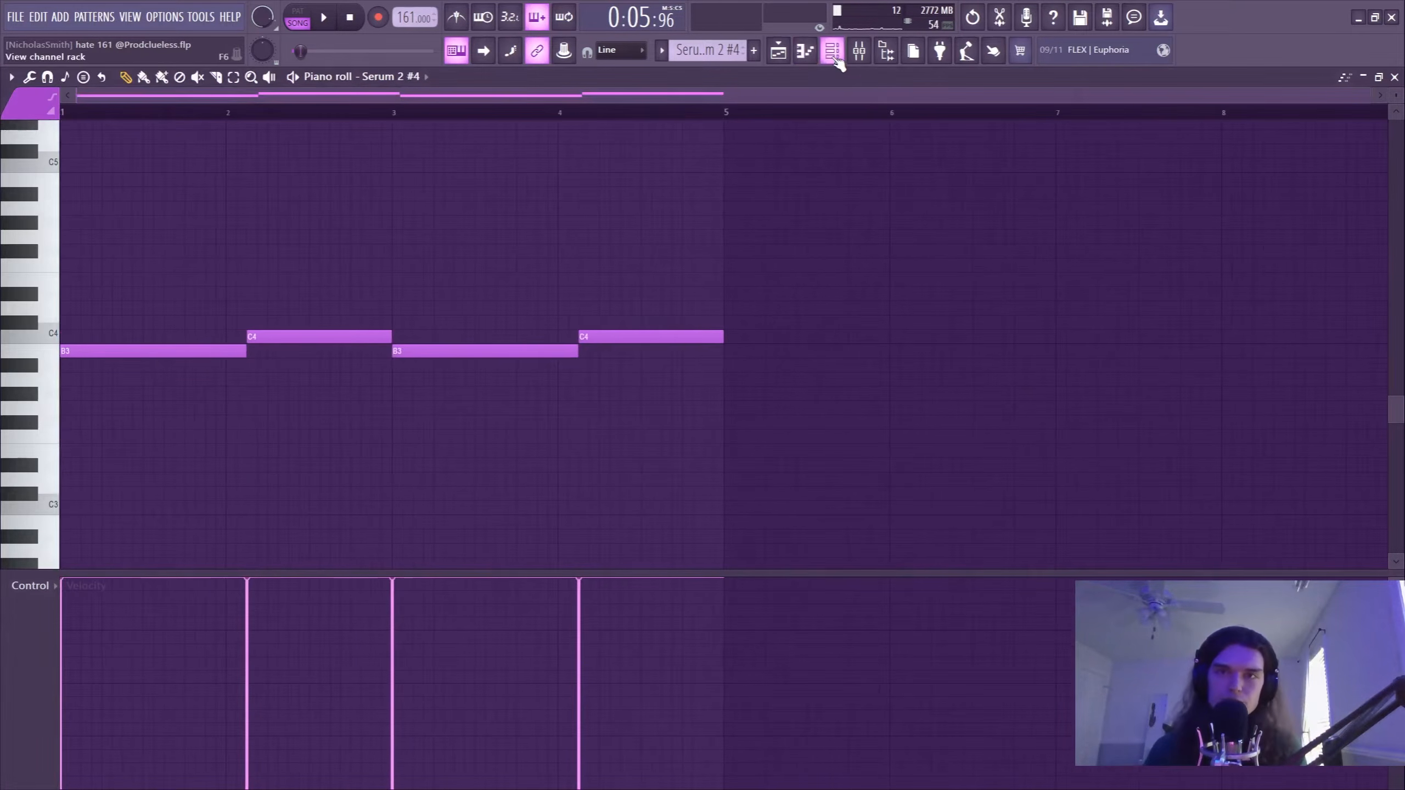
click(832, 50)
click(227, 462)
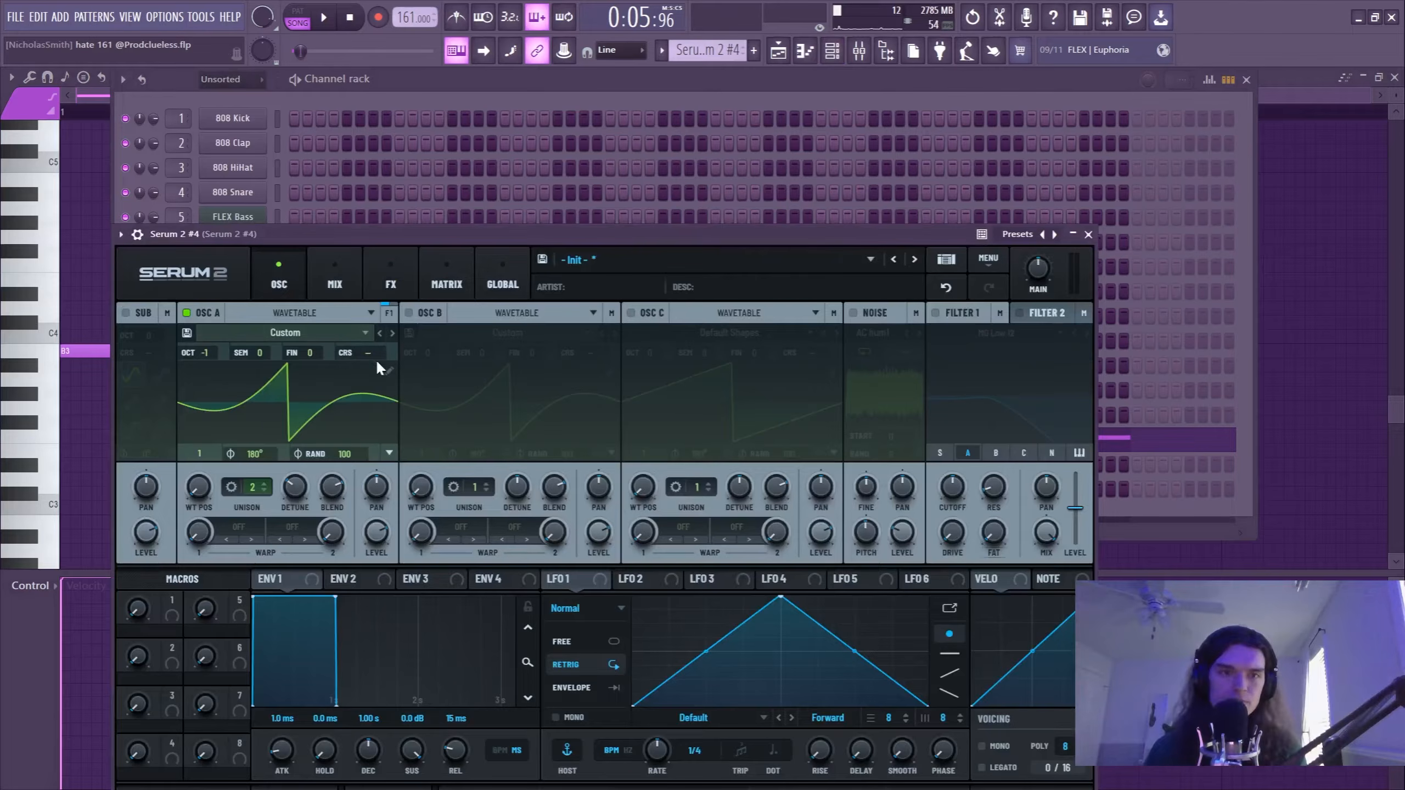
click(389, 371)
click(1082, 258)
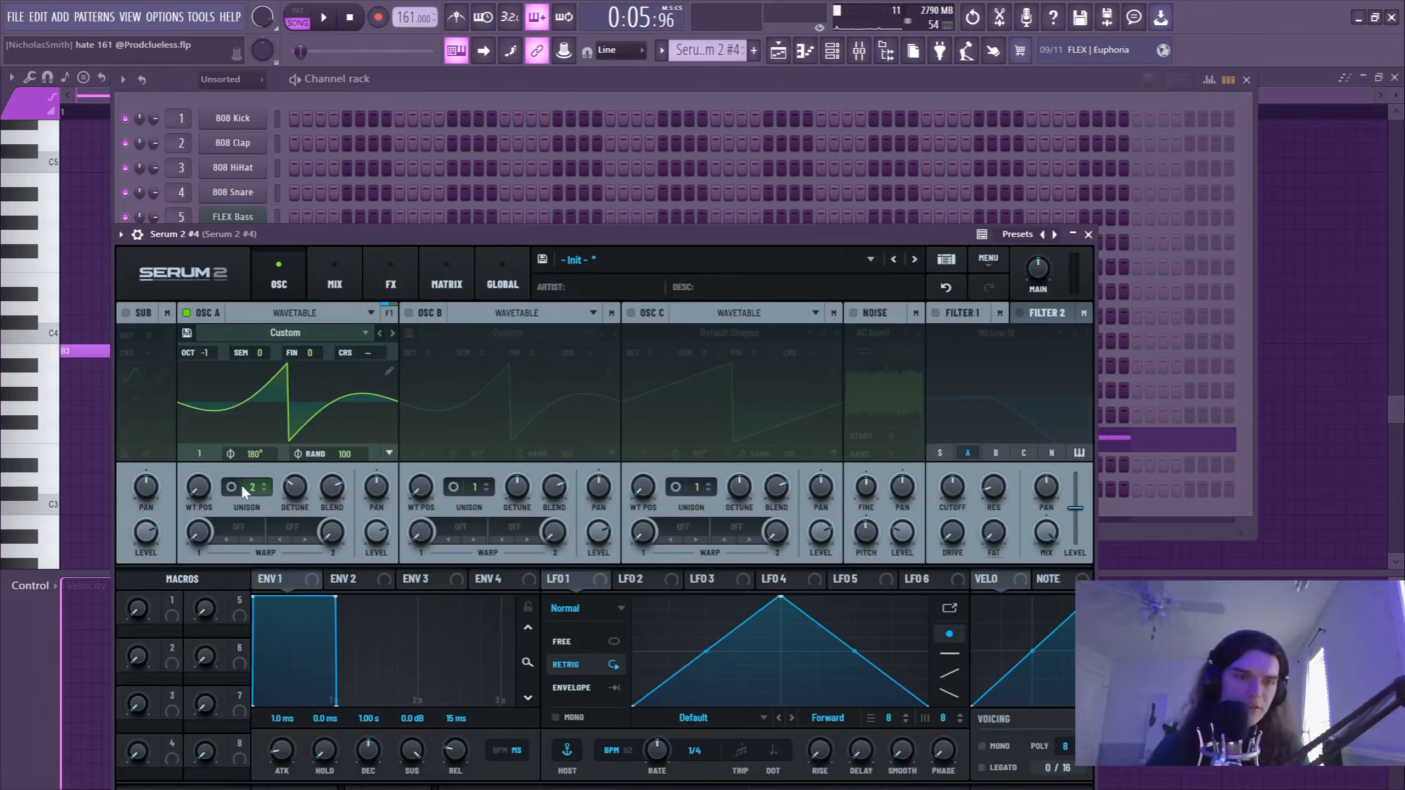
Solo Track 9 in the playlist and open its Serum 2 #5 synth, inspecting the effects and oscillator settings.
click(777, 56)
click(403, 523)
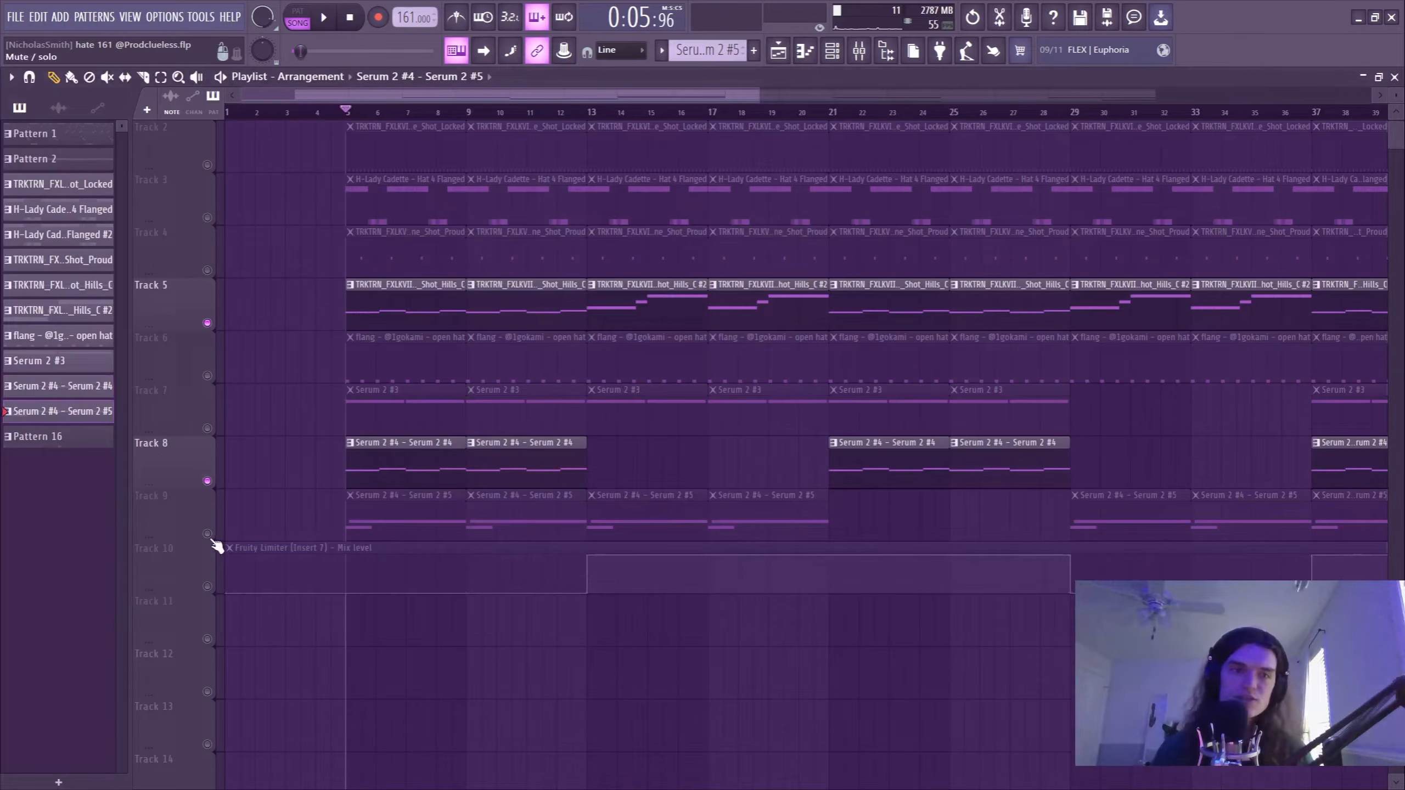
right_click(209, 535)
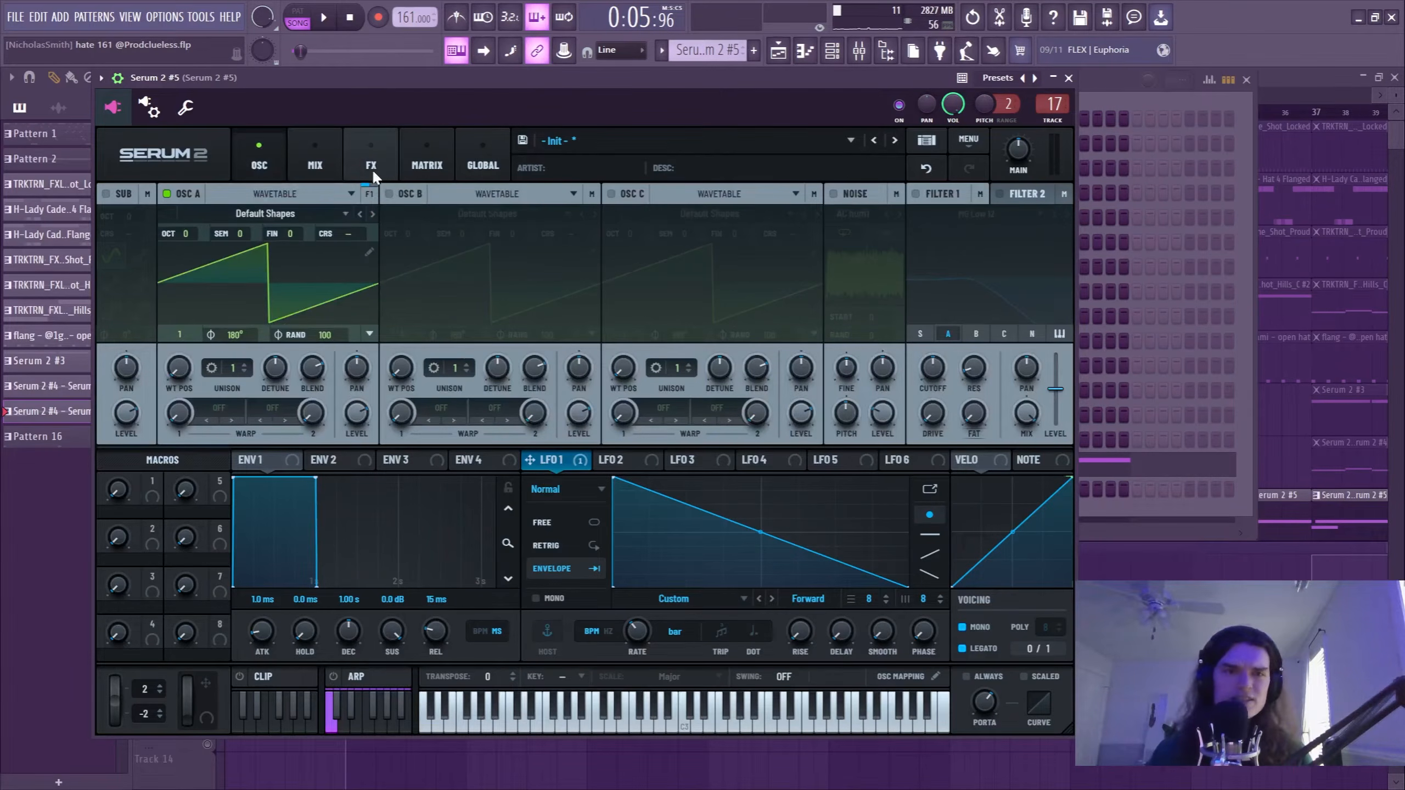
click(372, 170)
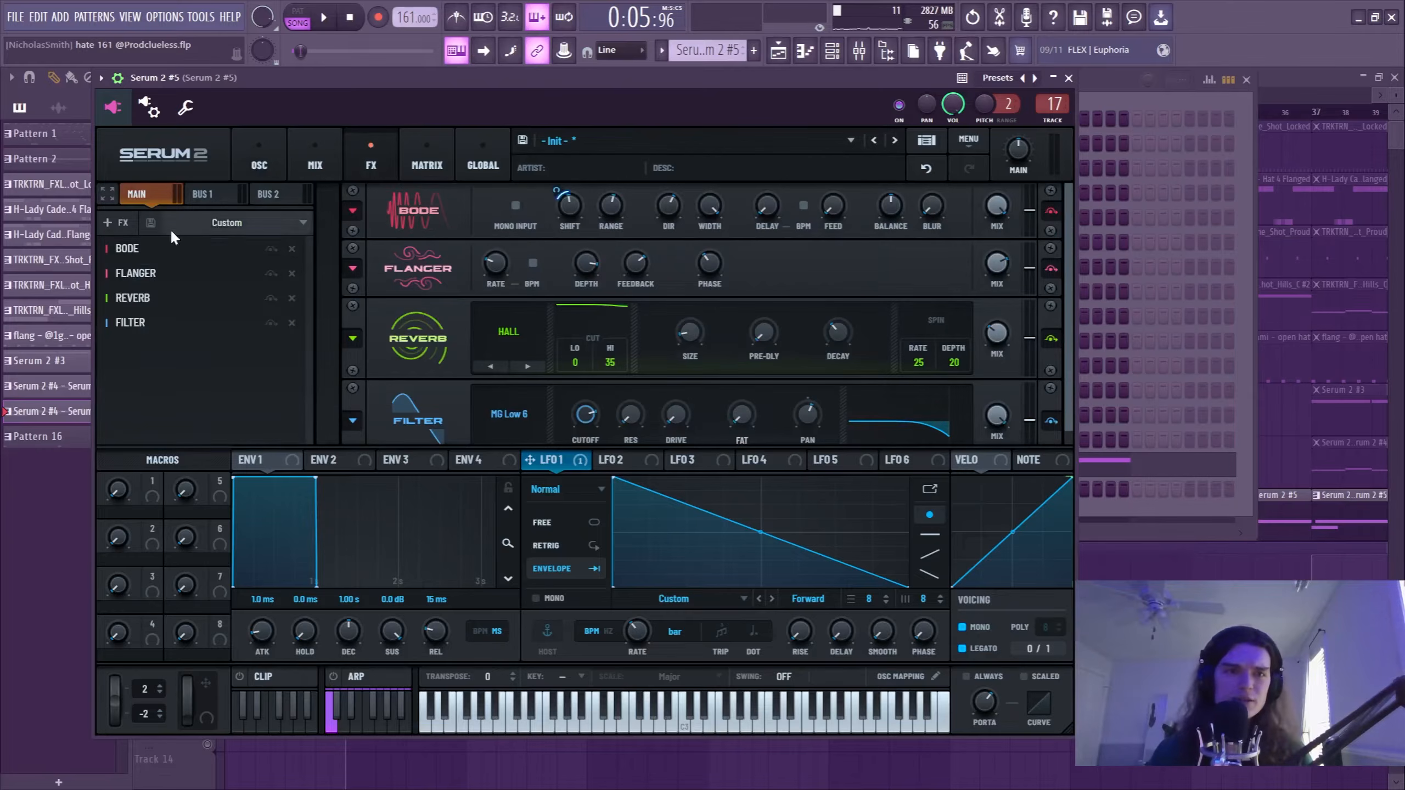
click(263, 167)
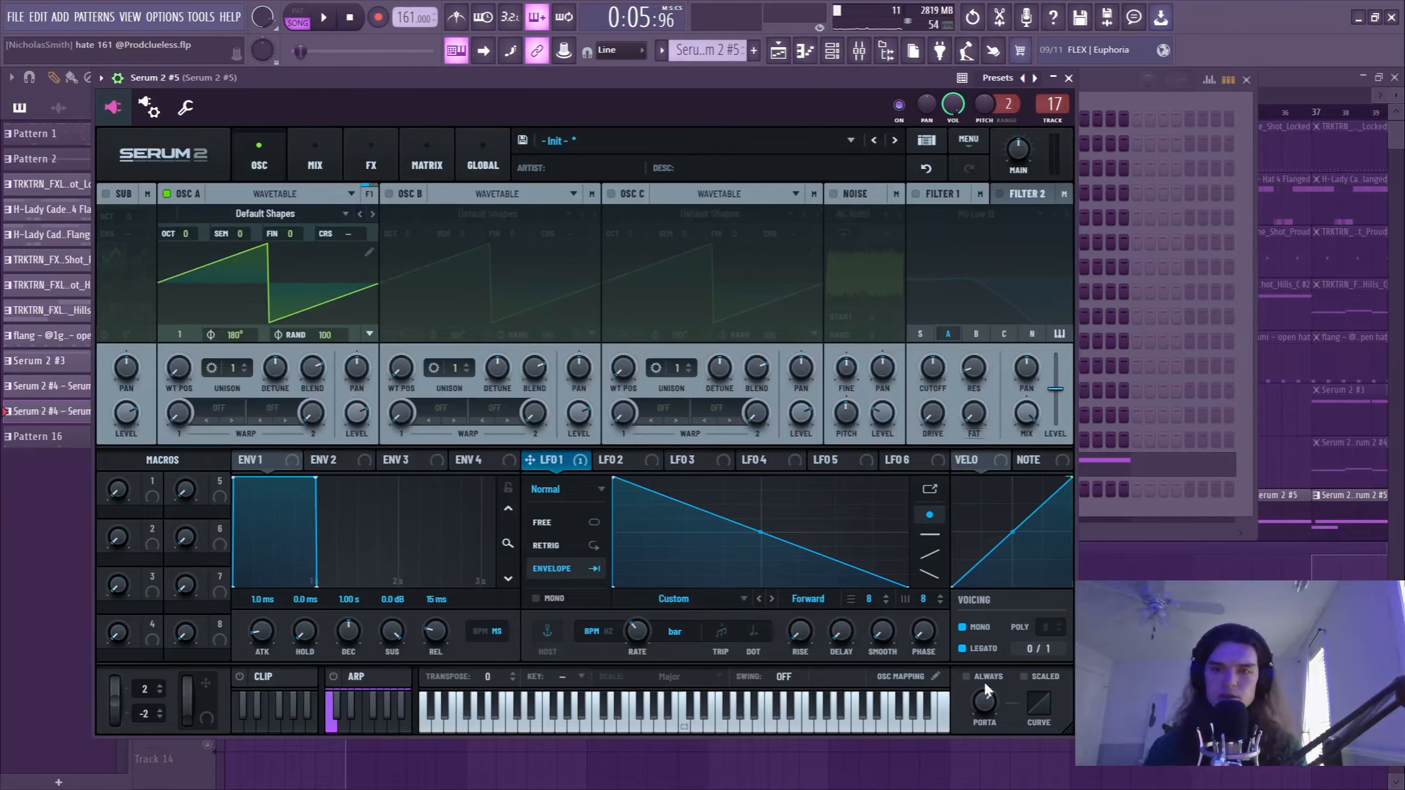
Open the Serum 2 #5 notes in the piano roll and play the overlapping E5 and F#5 notes.
click(805, 50)
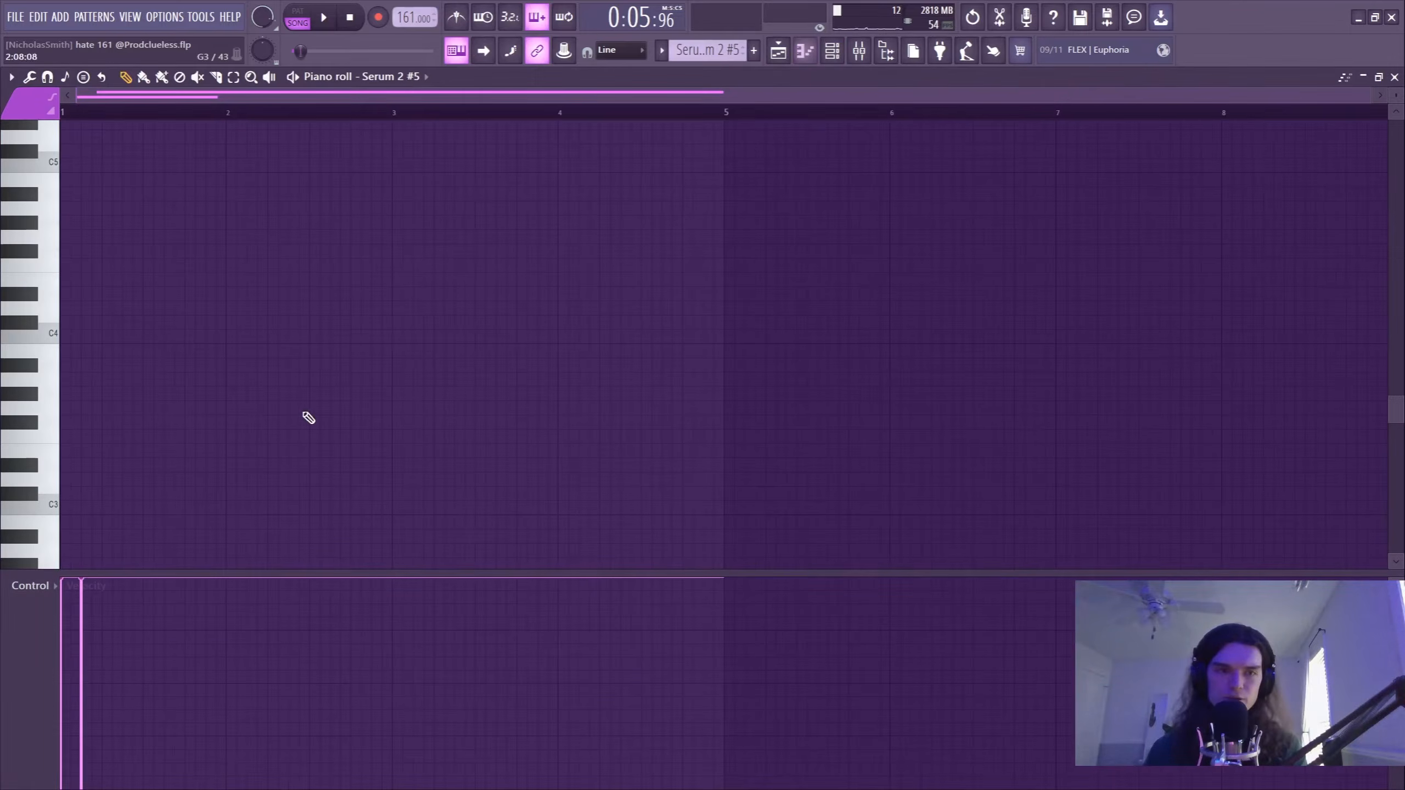
scroll(190, 434, up, 5)
scroll(219, 490, down, 2)
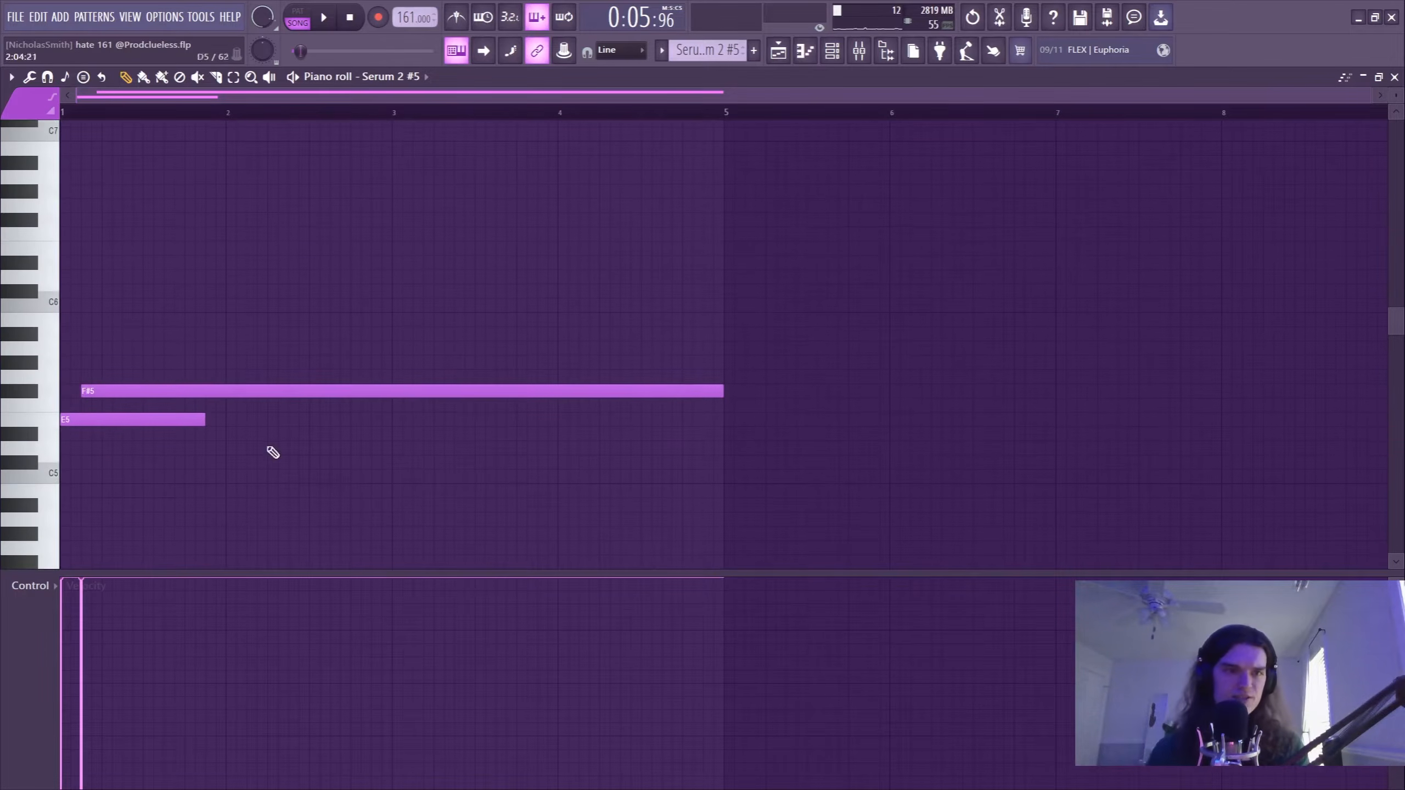
key(space)
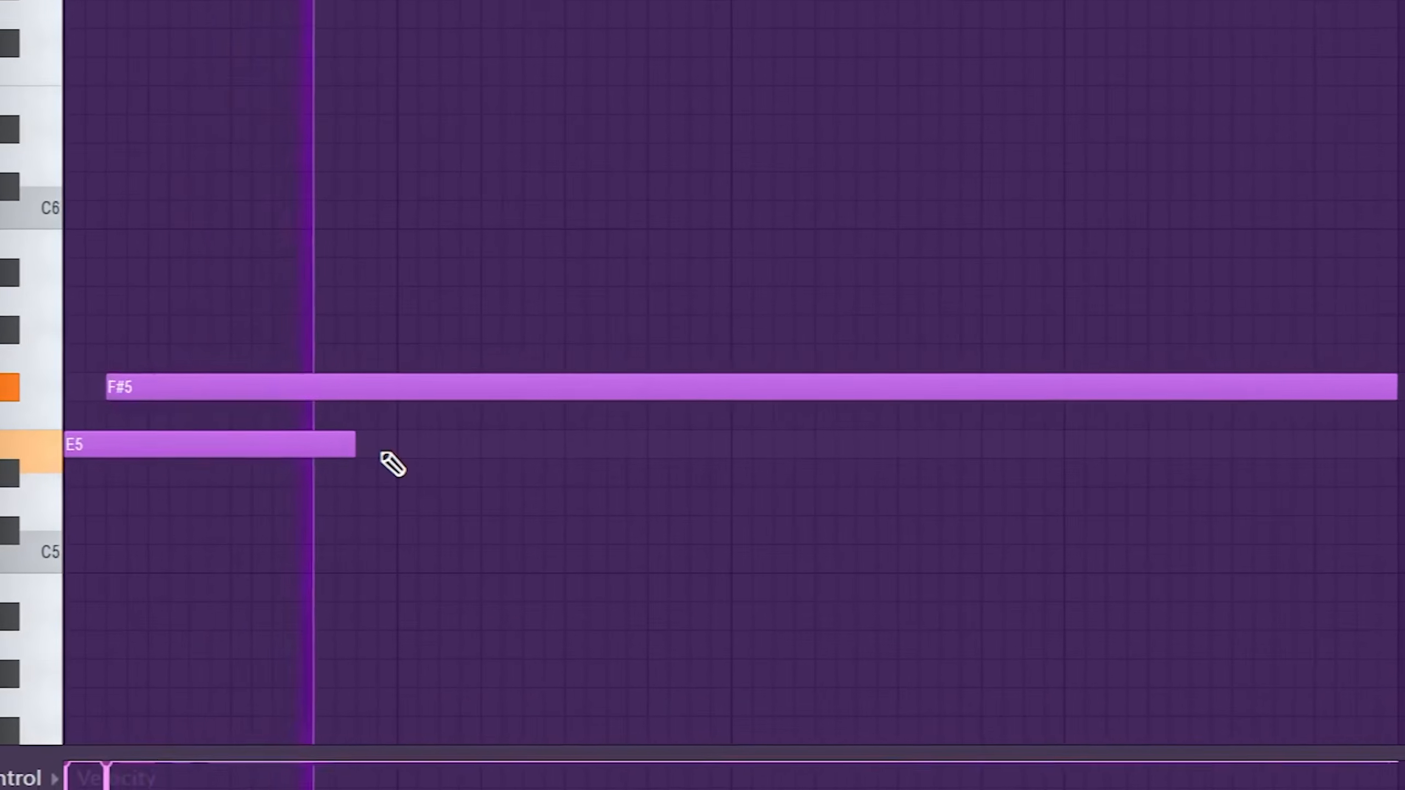
Bypass the Flanger, Reverb and Filter effects in Serum 2 #5, leaving only Bode active.
click(245, 466)
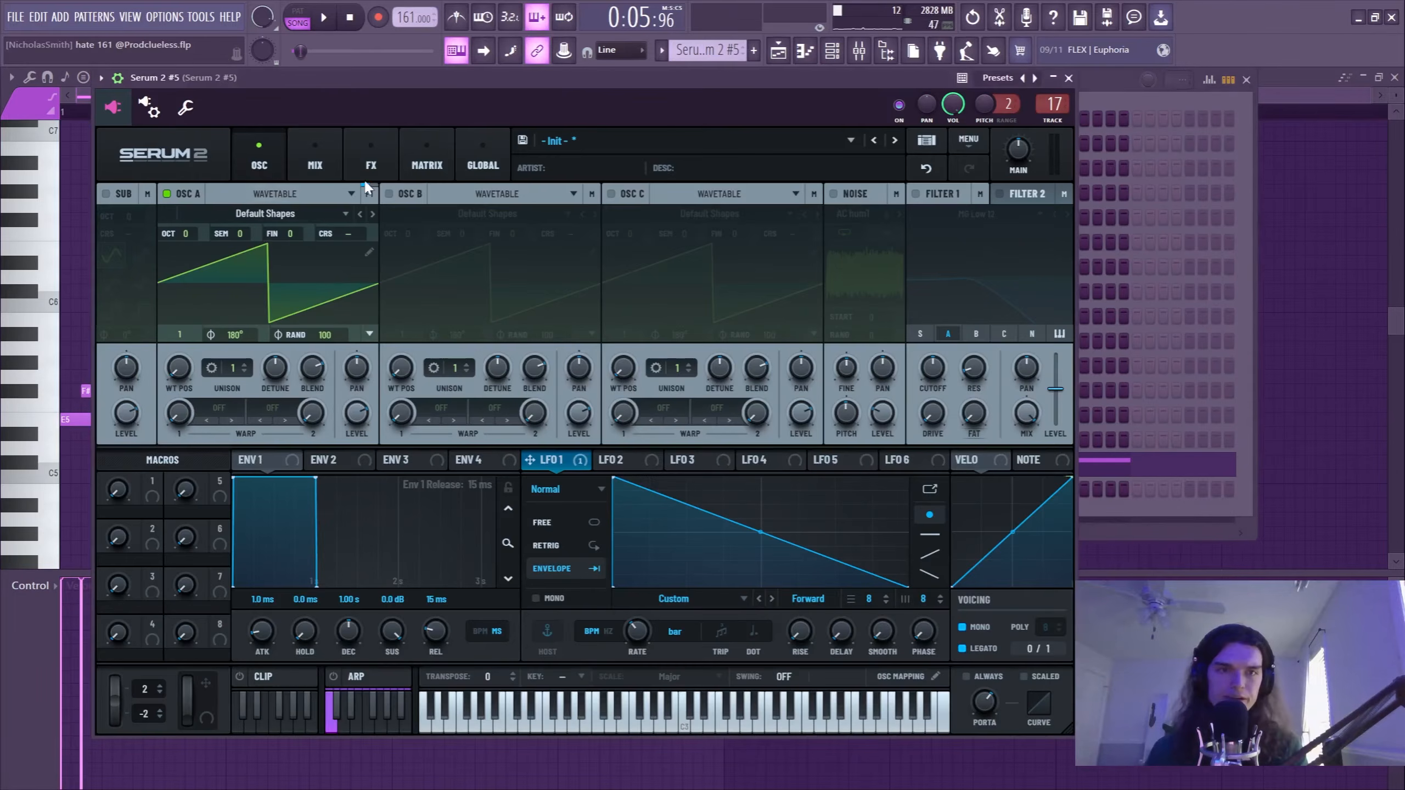
click(366, 175)
click(271, 249)
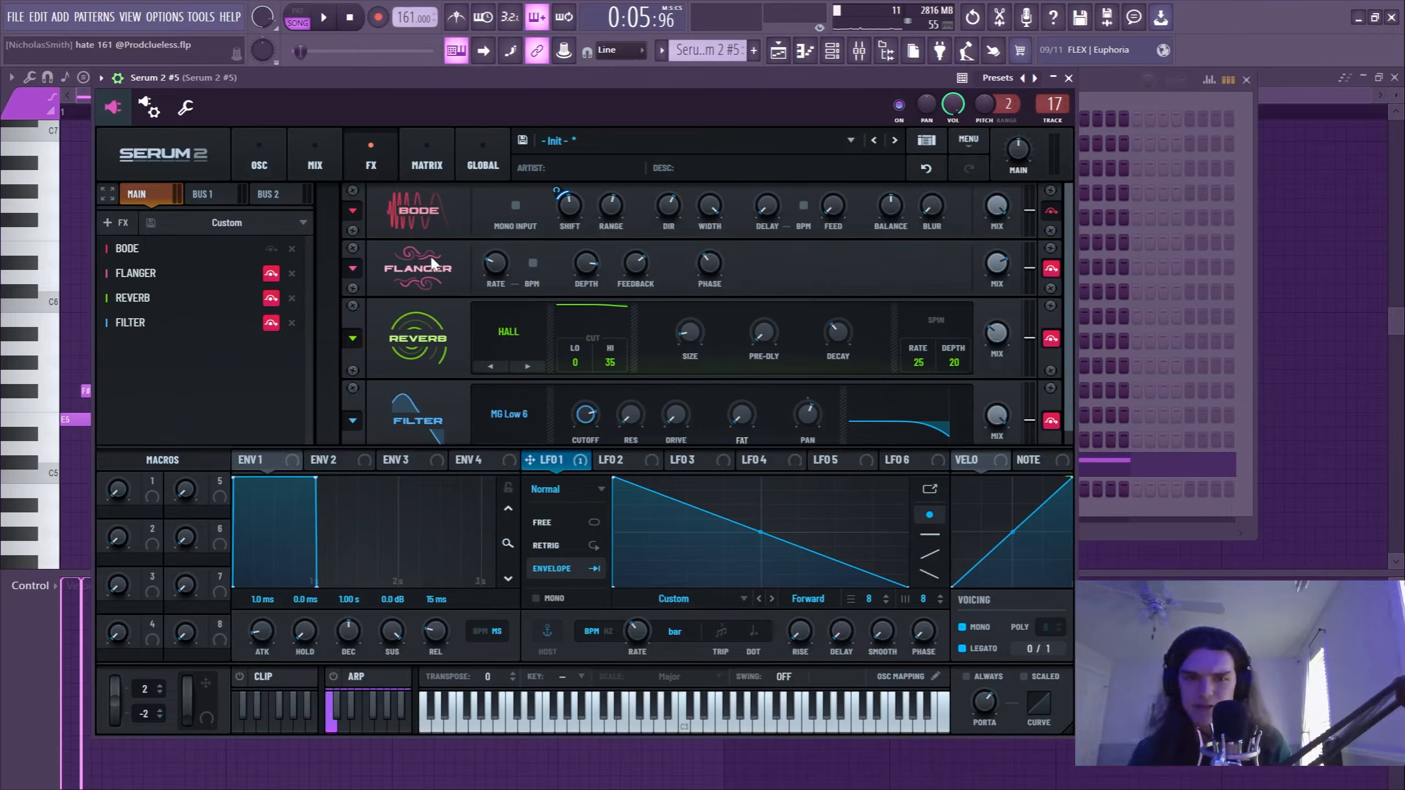
key(ctrl+s)
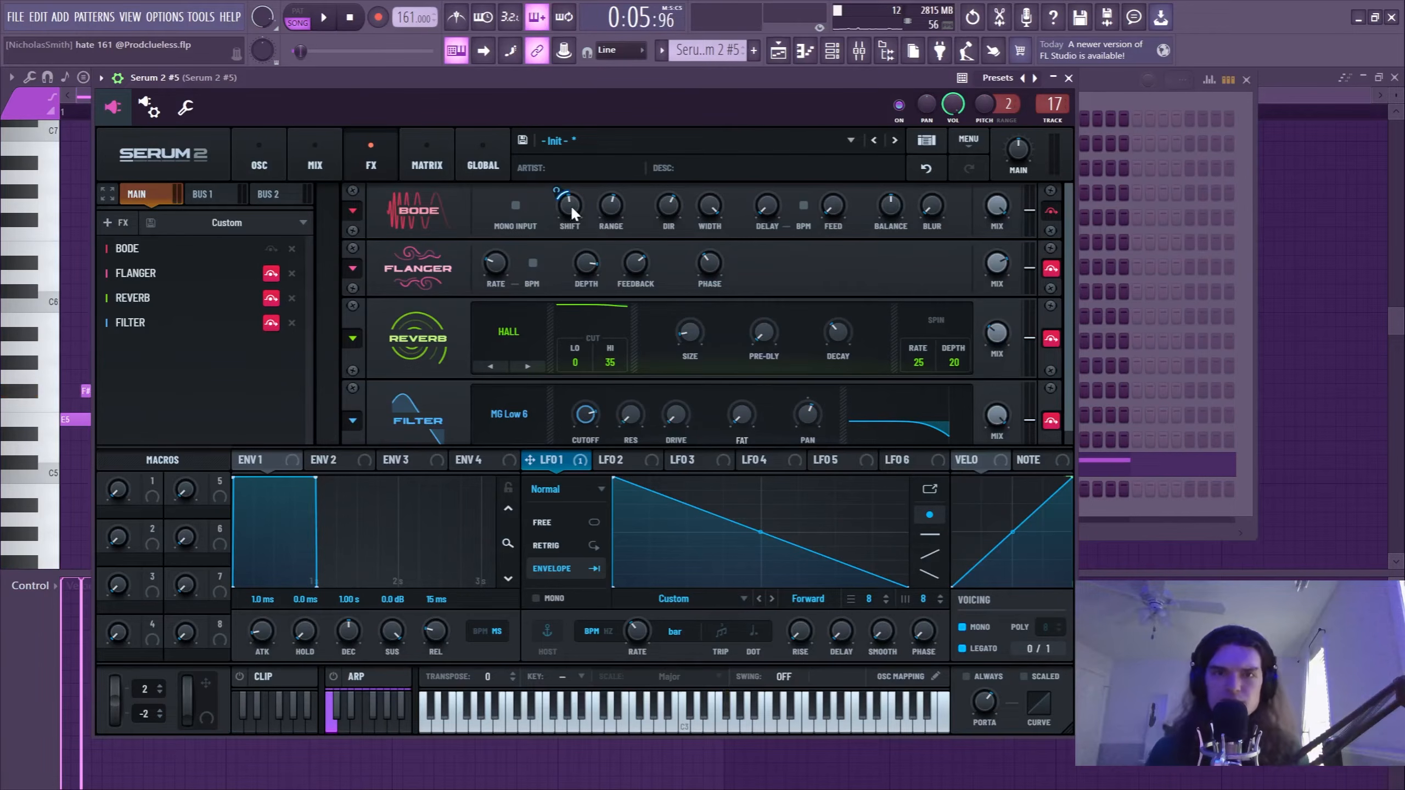
Play the Serum 2 #5 part with Bode bypassed and again with it active to compare the sound.
mouse_move(571, 209)
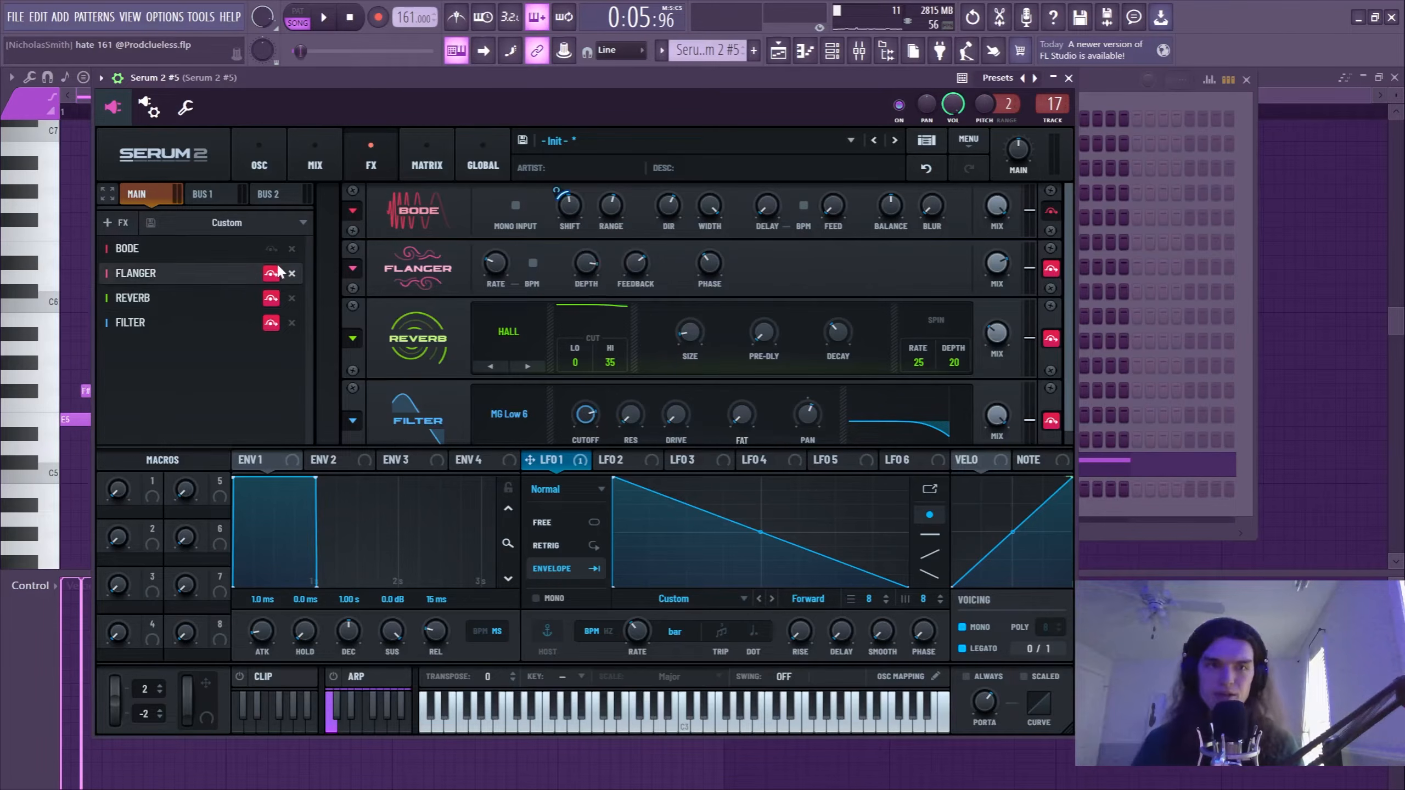
click(271, 249)
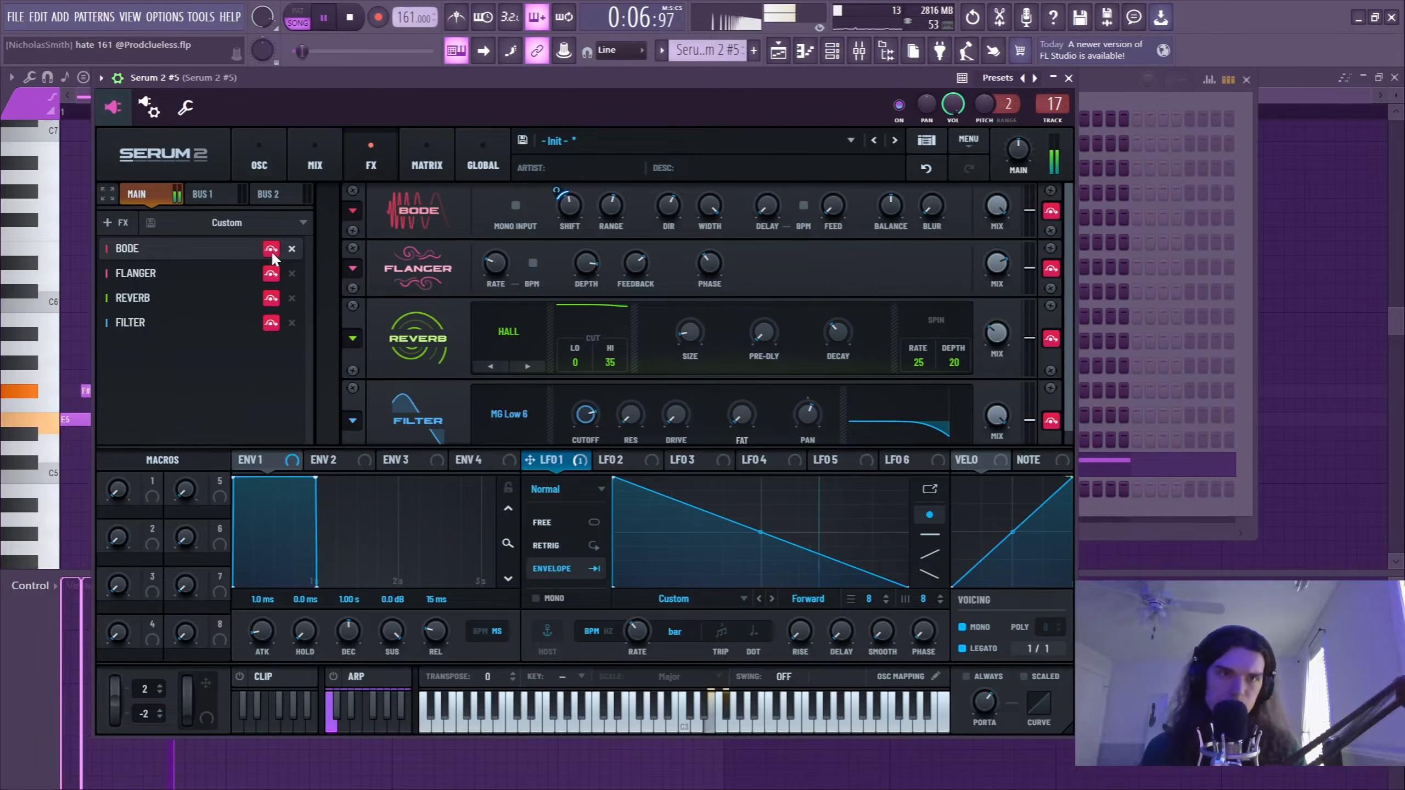
click(271, 249)
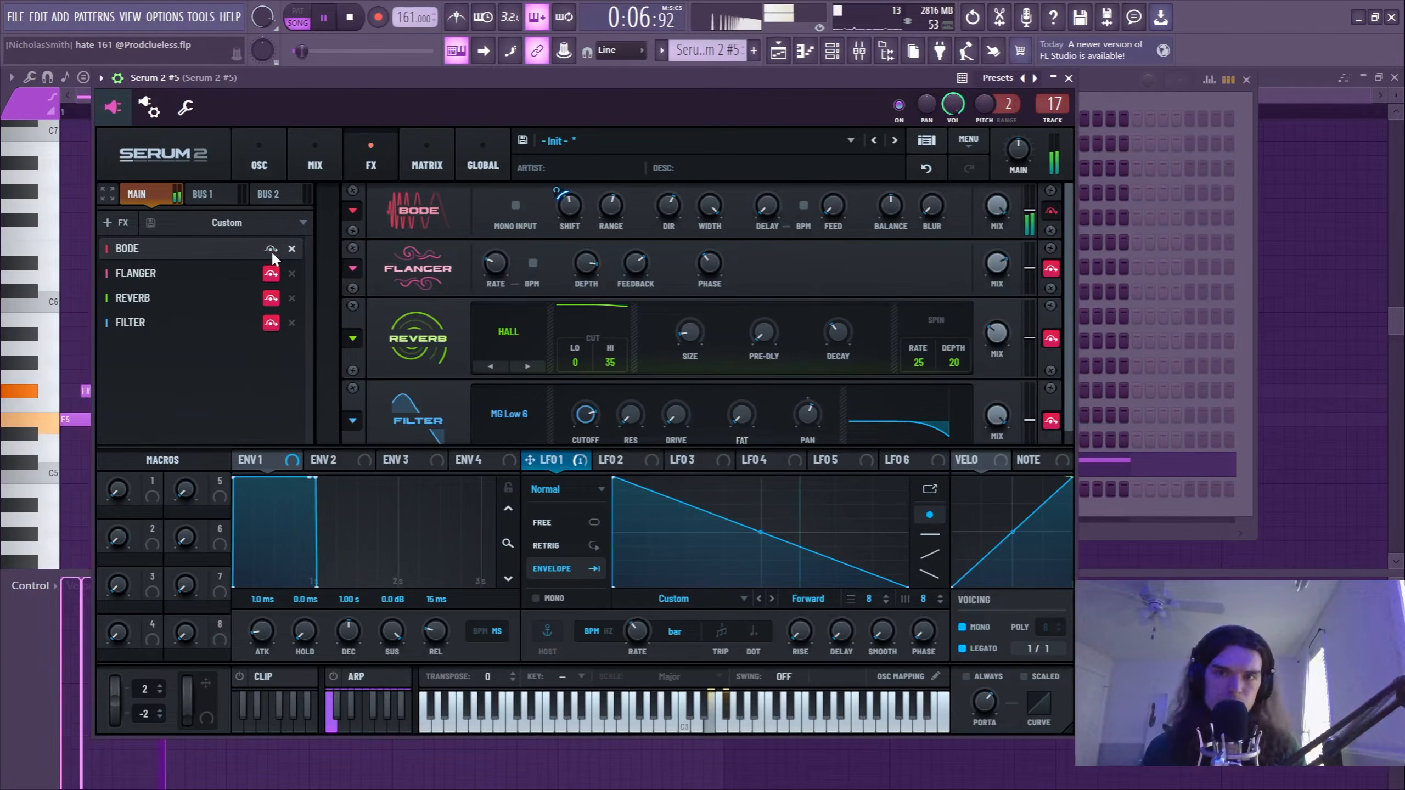
Re-enable the Flanger, Reverb and Filter effects in Serum 2 #5 and play the part with the full effects chain.
click(271, 274)
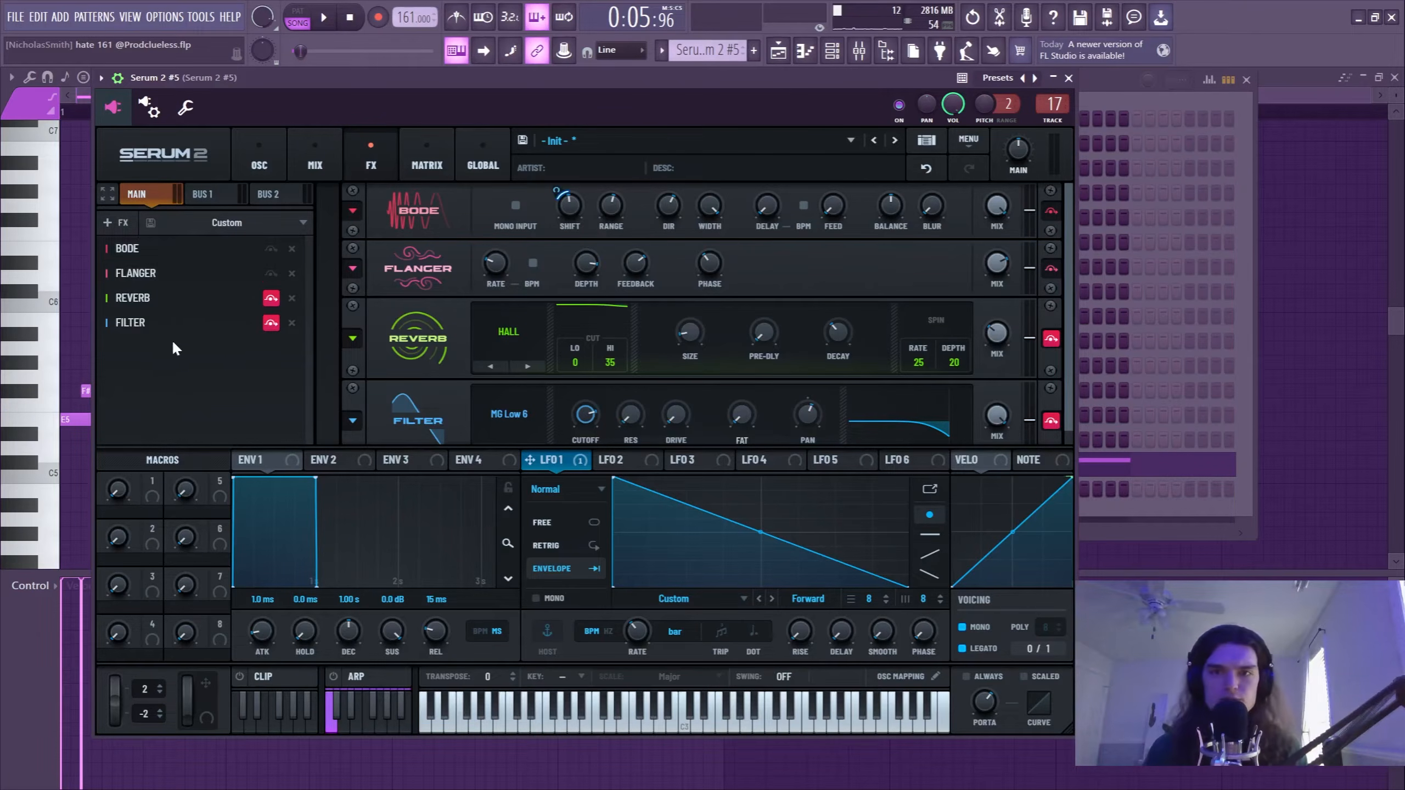
click(271, 300)
click(271, 323)
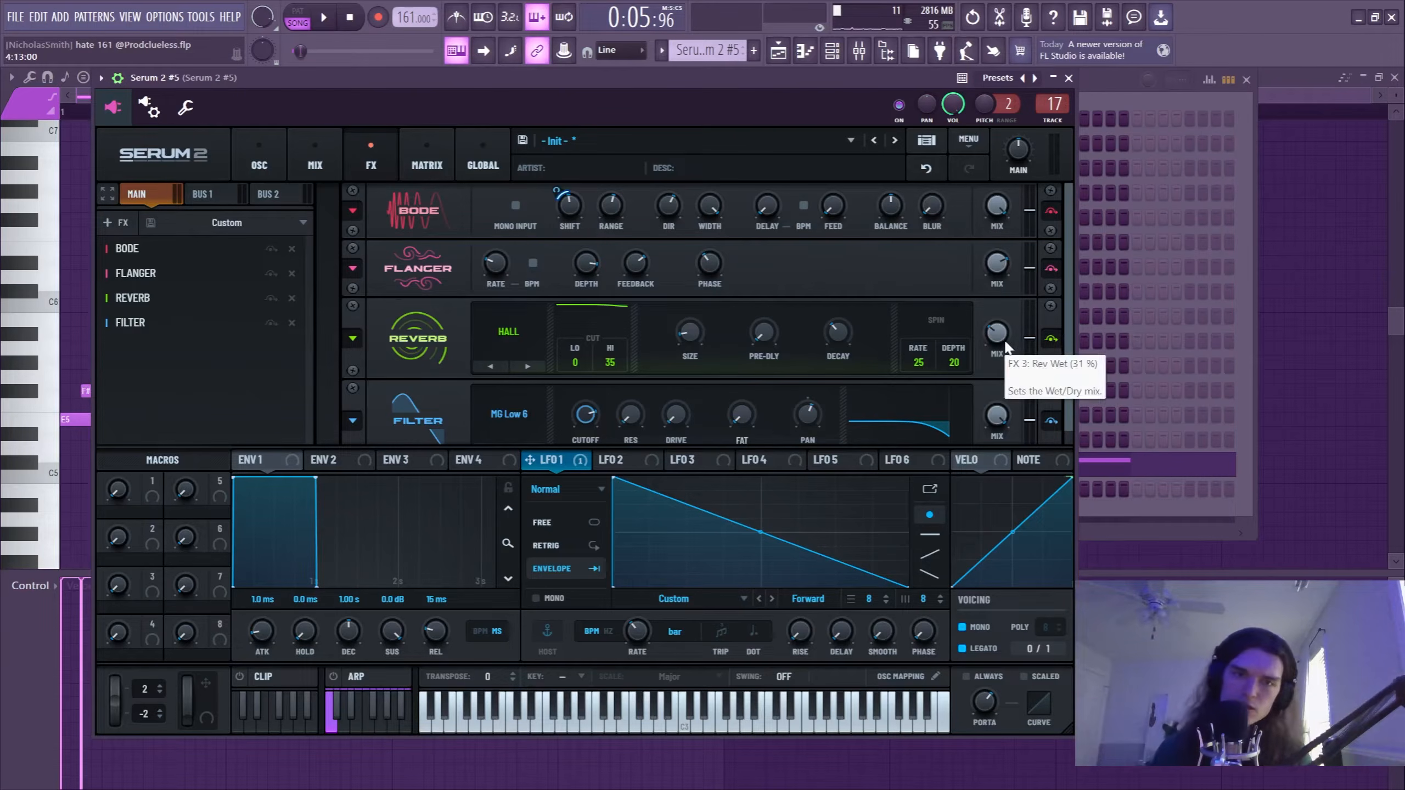
key(space)
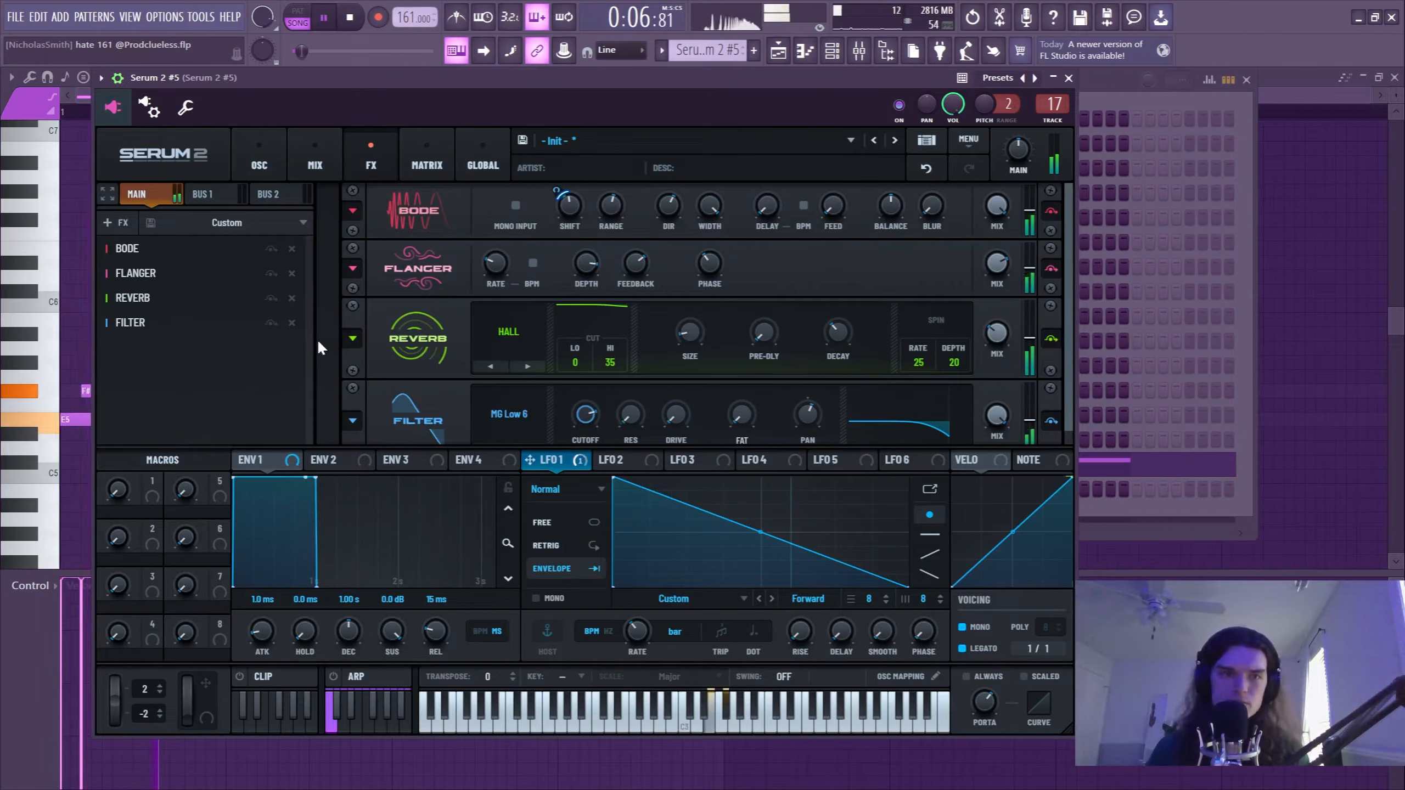
Check the mixer inserts of Serum 2 #5 and Serum 2 #4 for effects.
click(859, 51)
key(space)
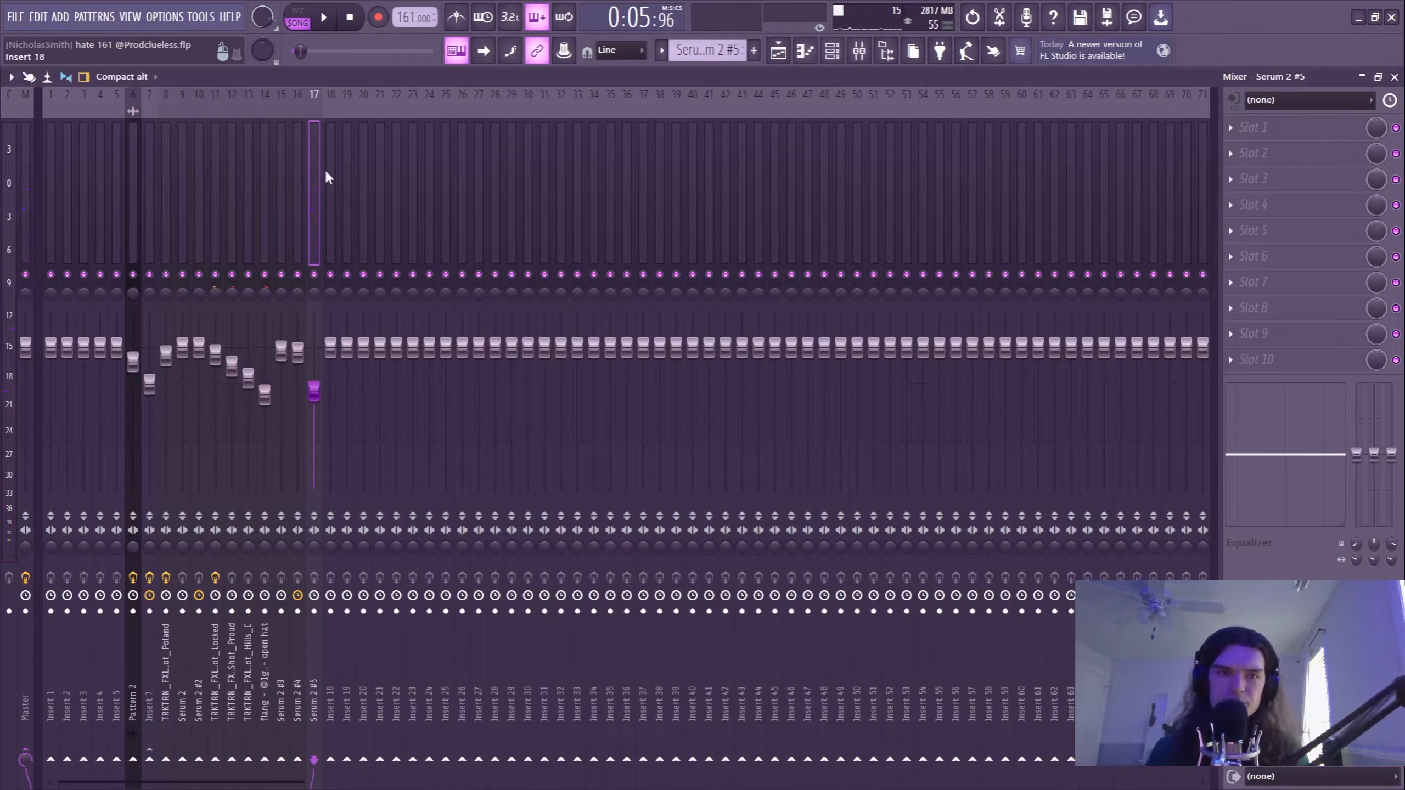
click(280, 177)
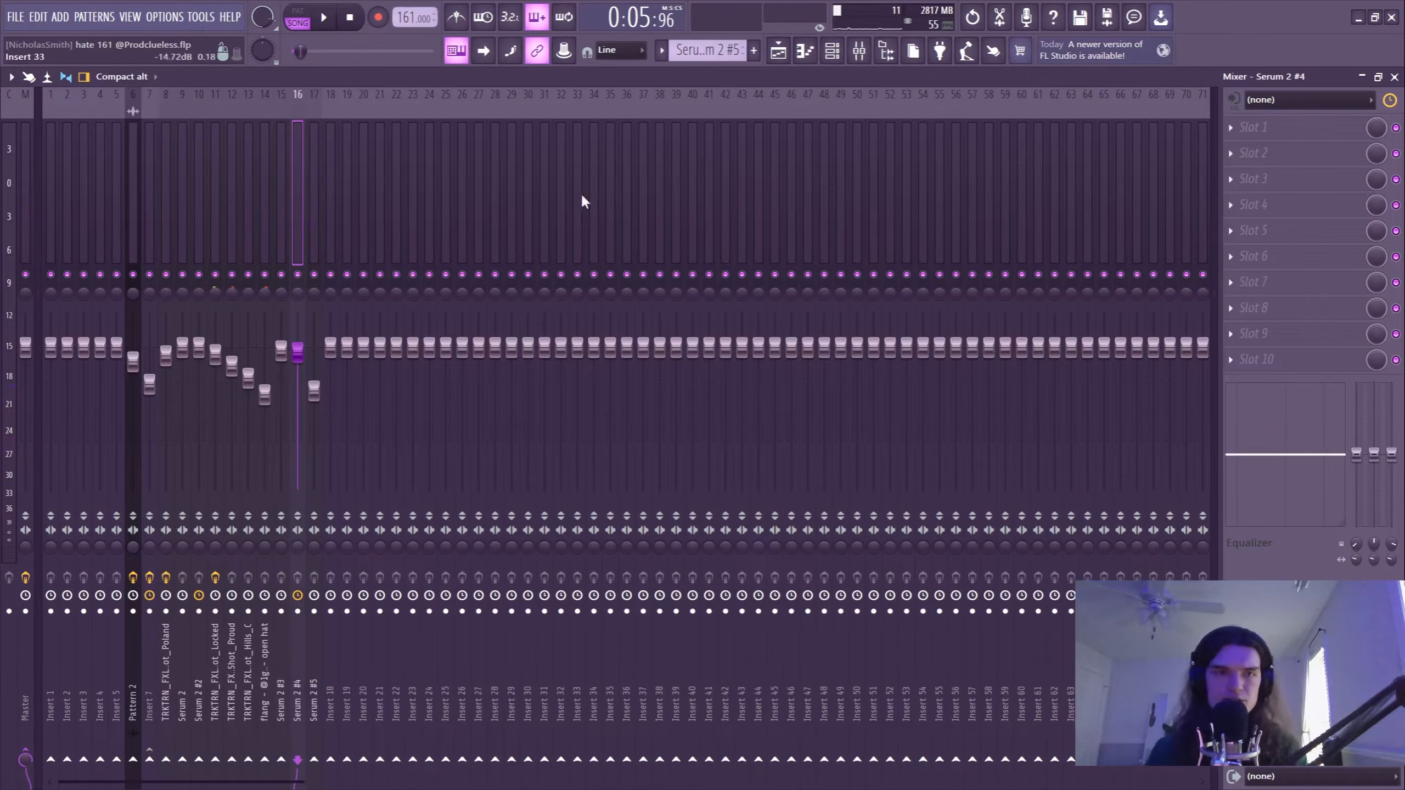
Unmute Tracks 1, 7, 8 and 10 alongside Track 9 in the playlist and play the melody layers together.
click(778, 51)
scroll(553, 117, down, 2)
click(208, 481)
click(207, 429)
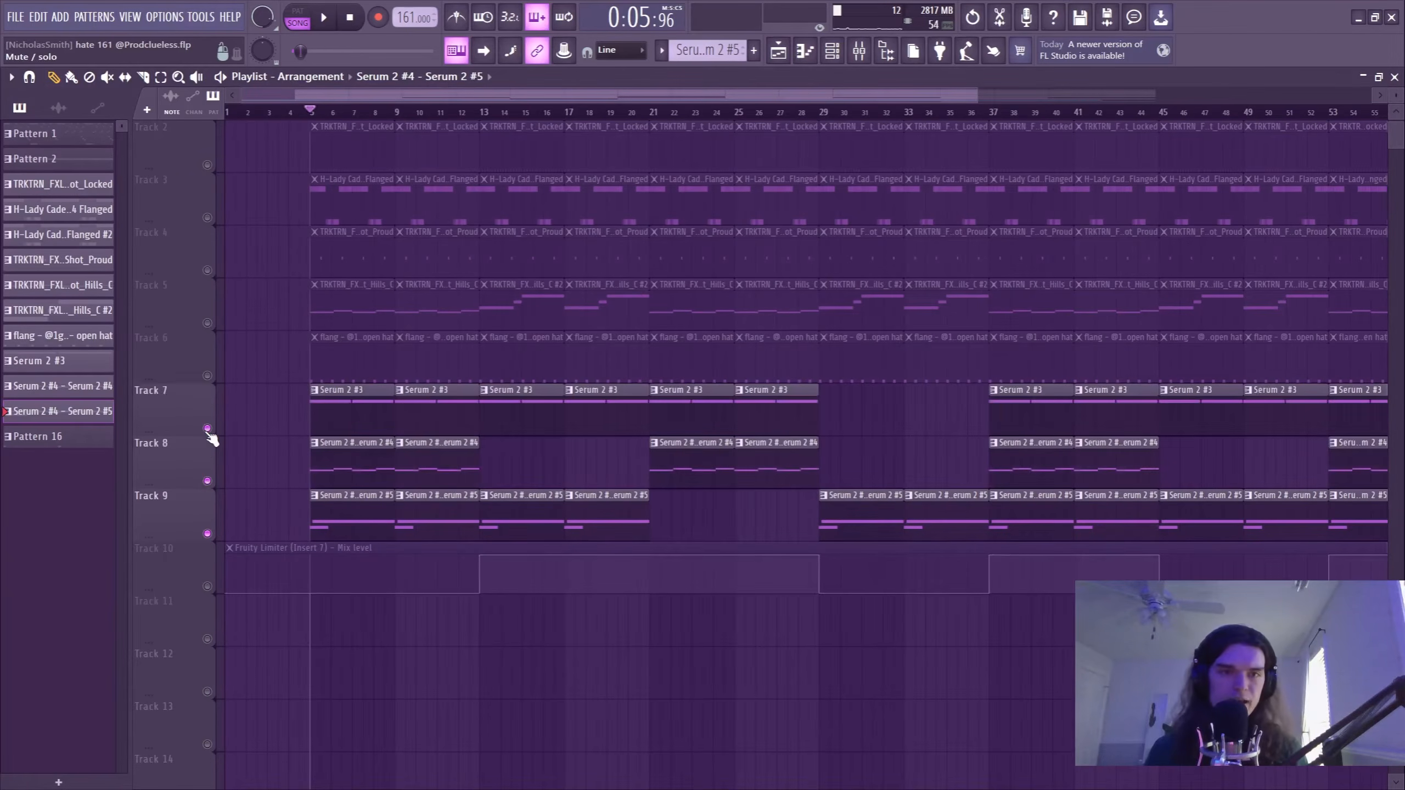
scroll(270, 427, up, 1)
click(207, 164)
scroll(279, 120, up, 2)
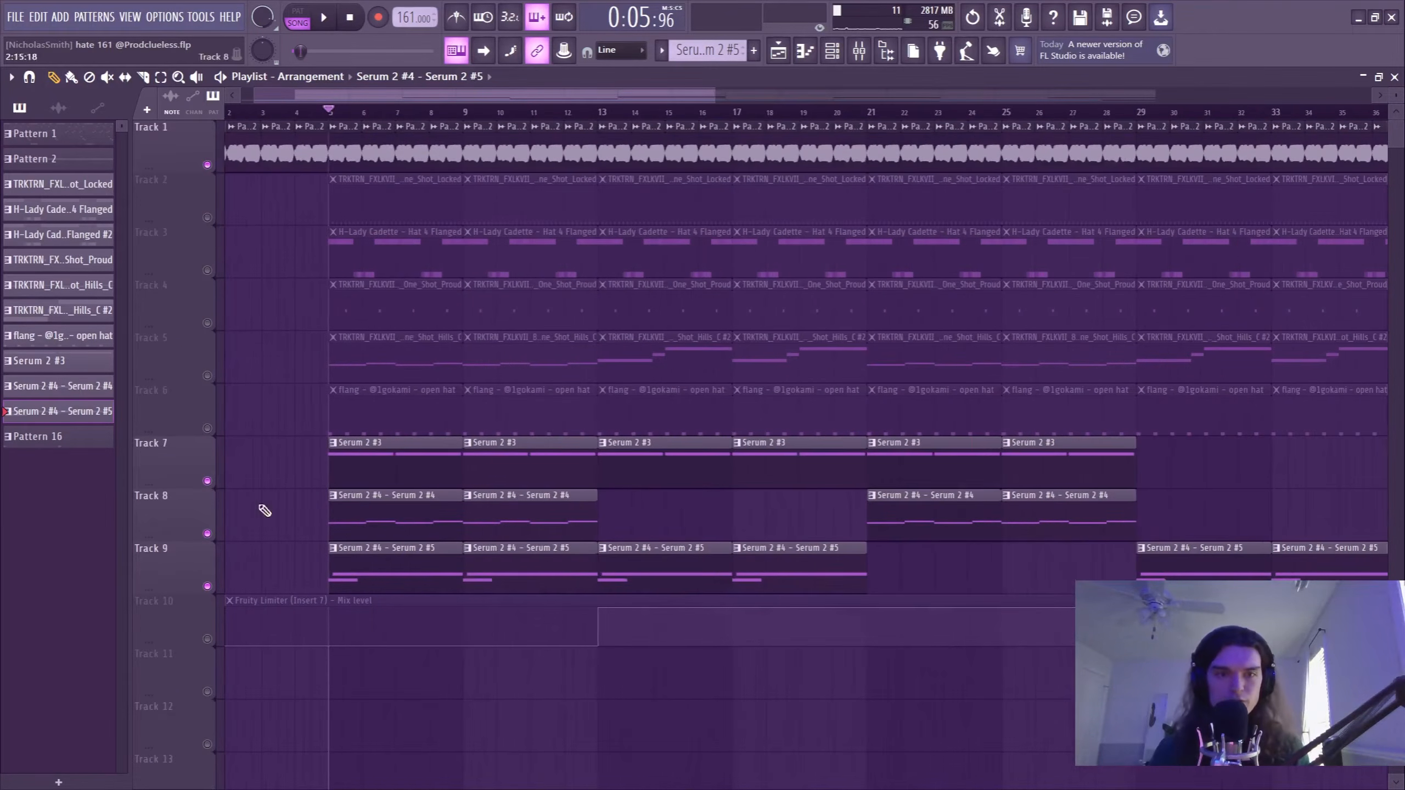
click(208, 639)
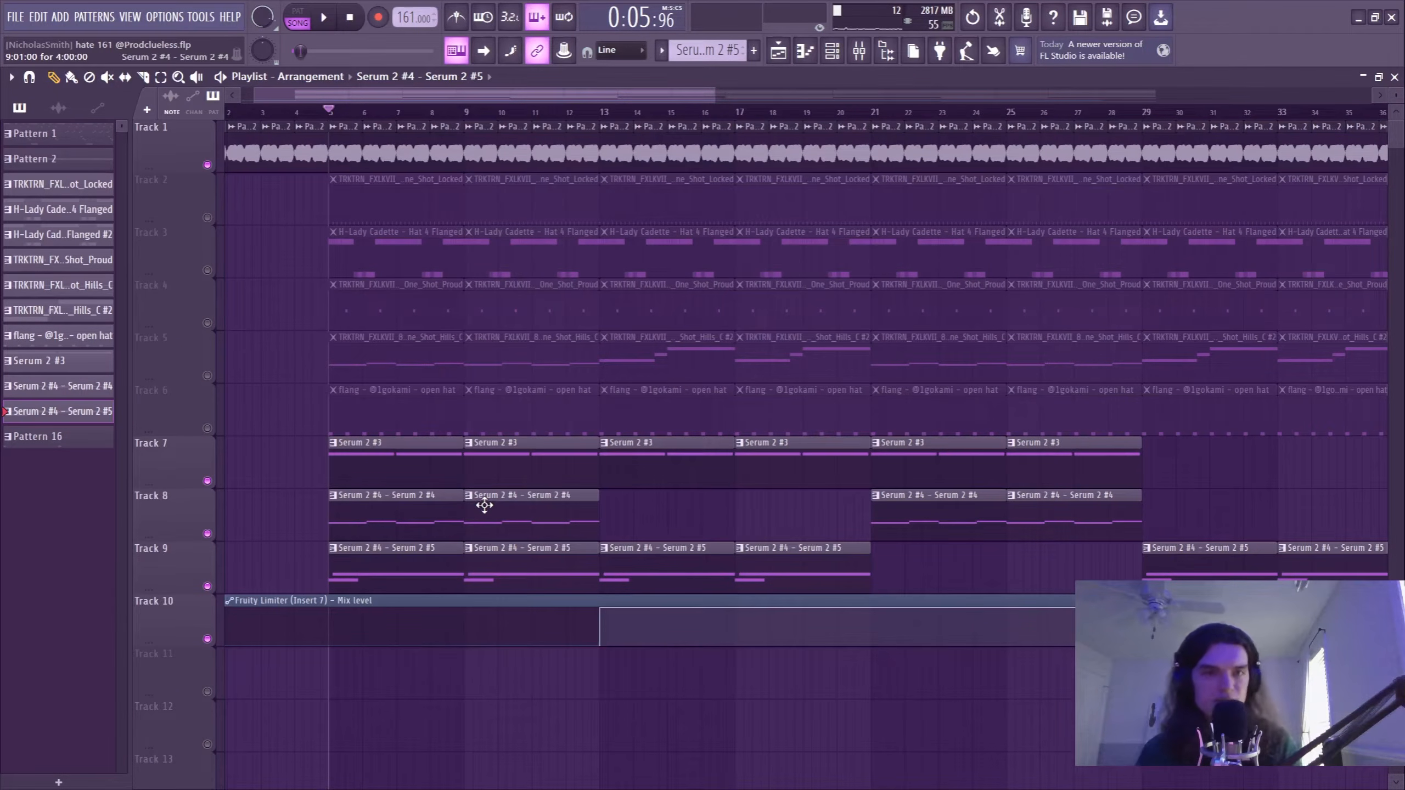
key(space)
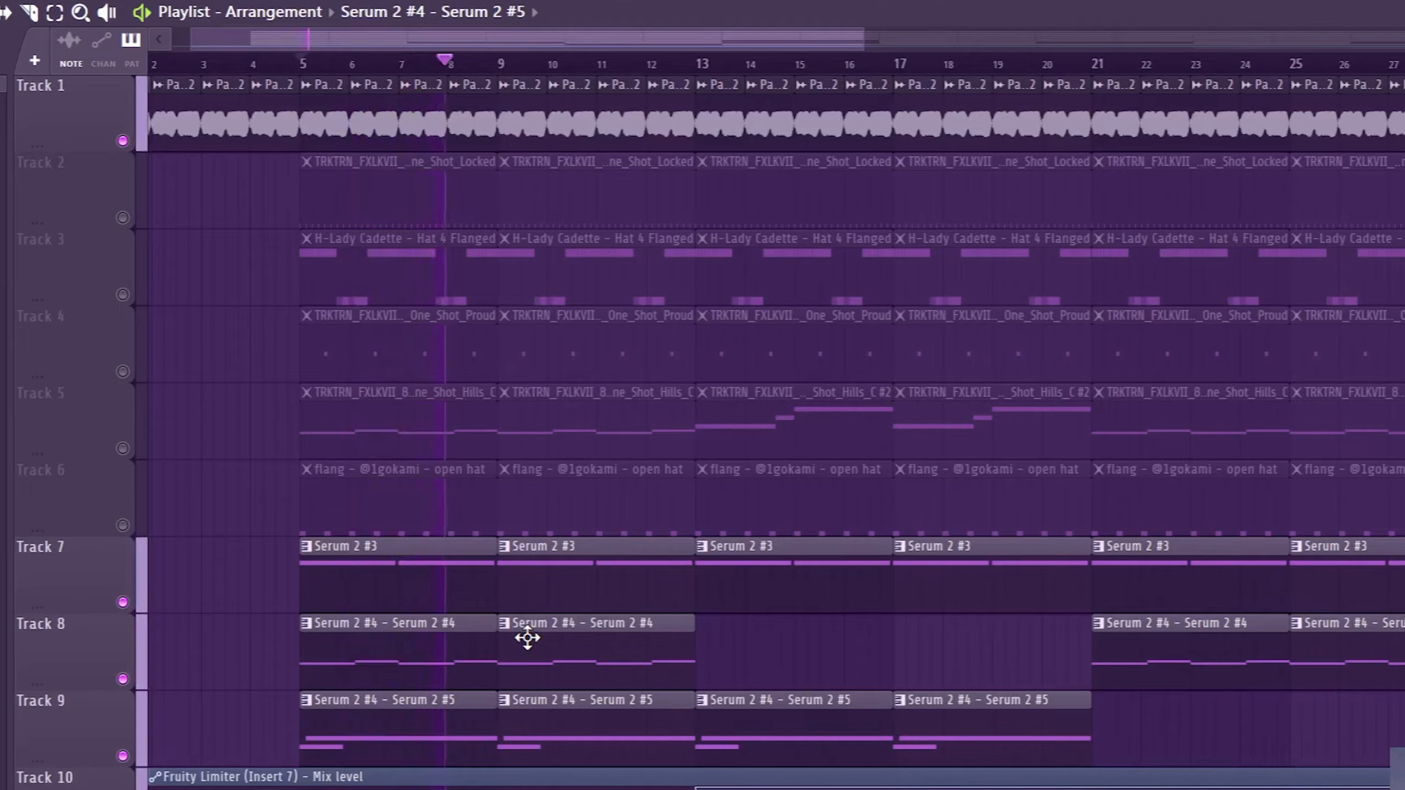
key(space)
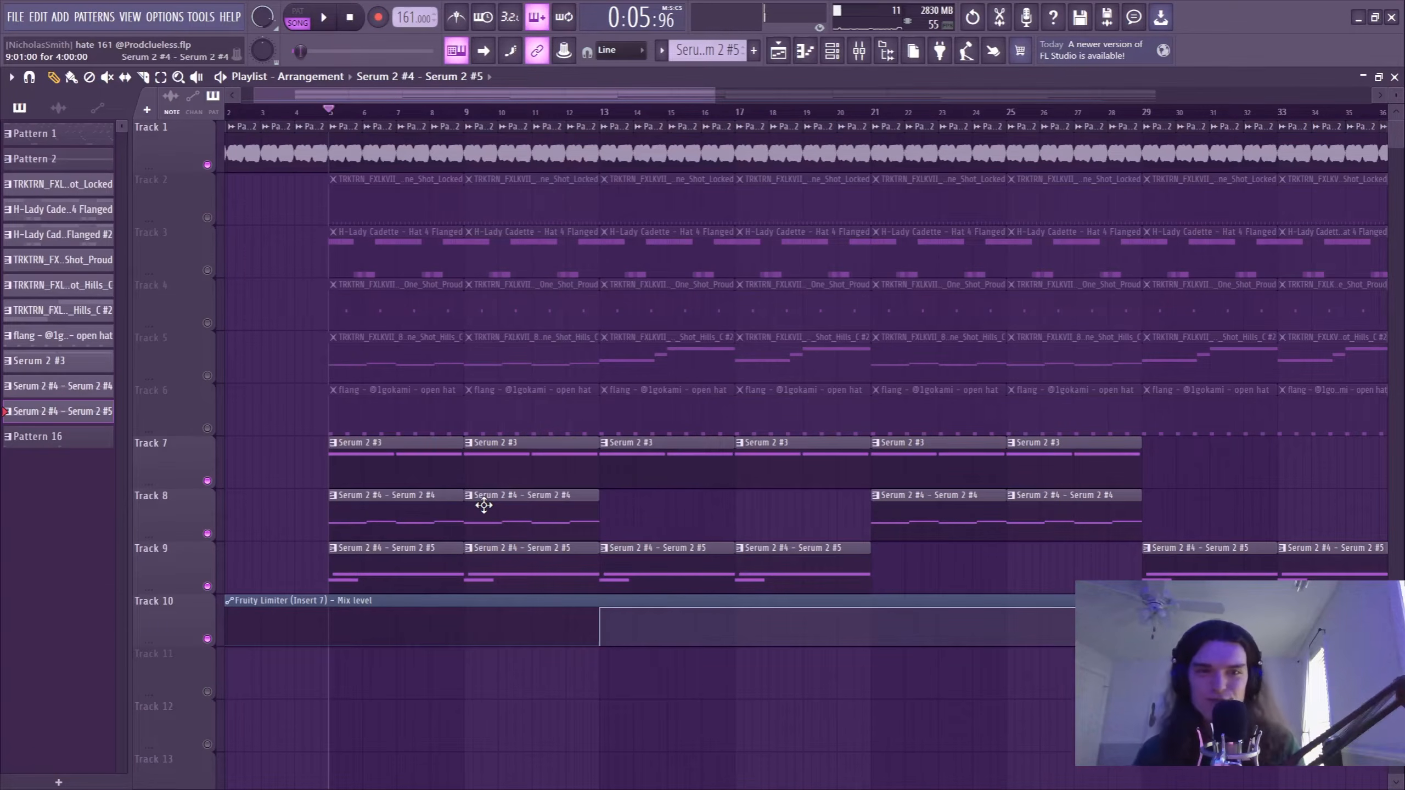
Solo the Hat One Shot Locked pattern on Track 2, unmute the snare on Track 4 and play them together.
right_click(208, 218)
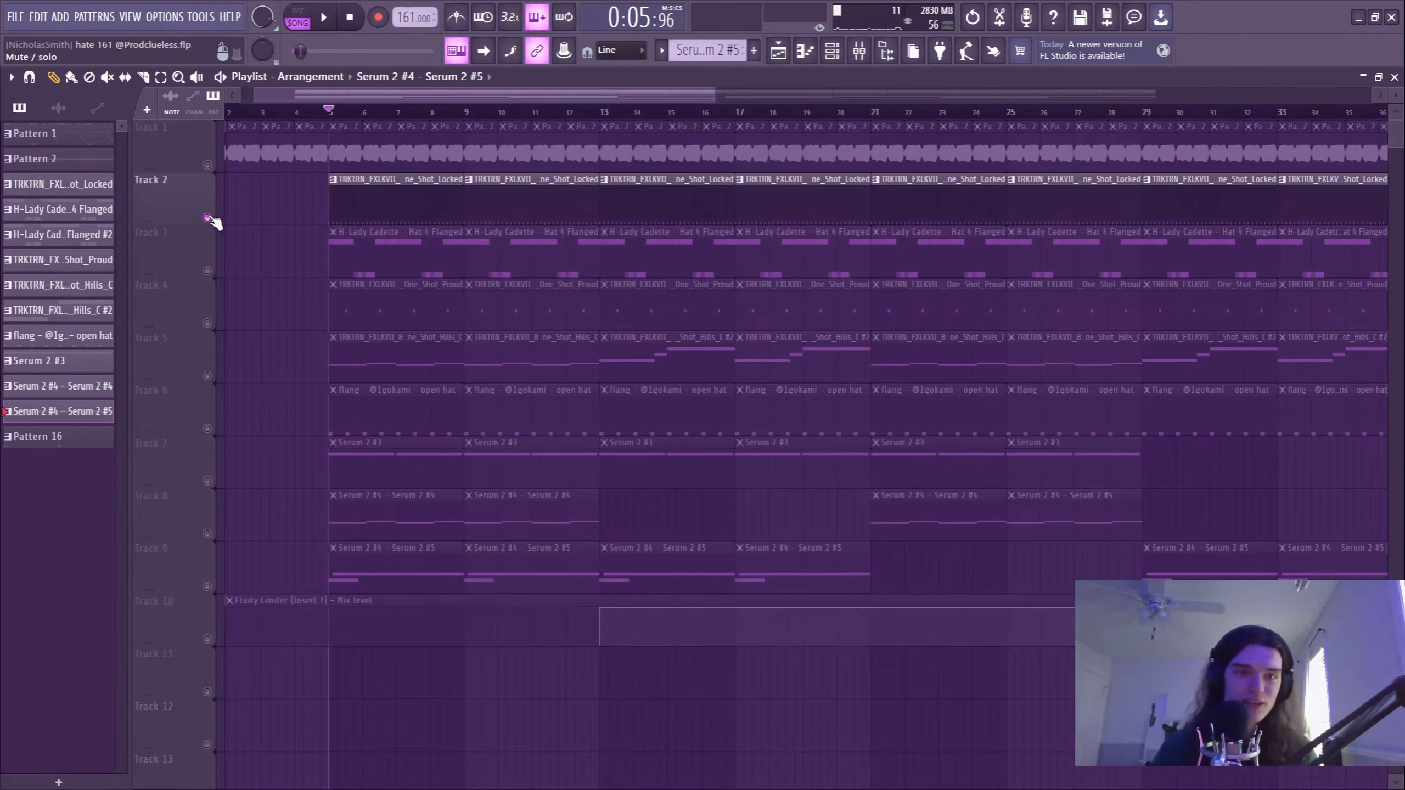
click(432, 201)
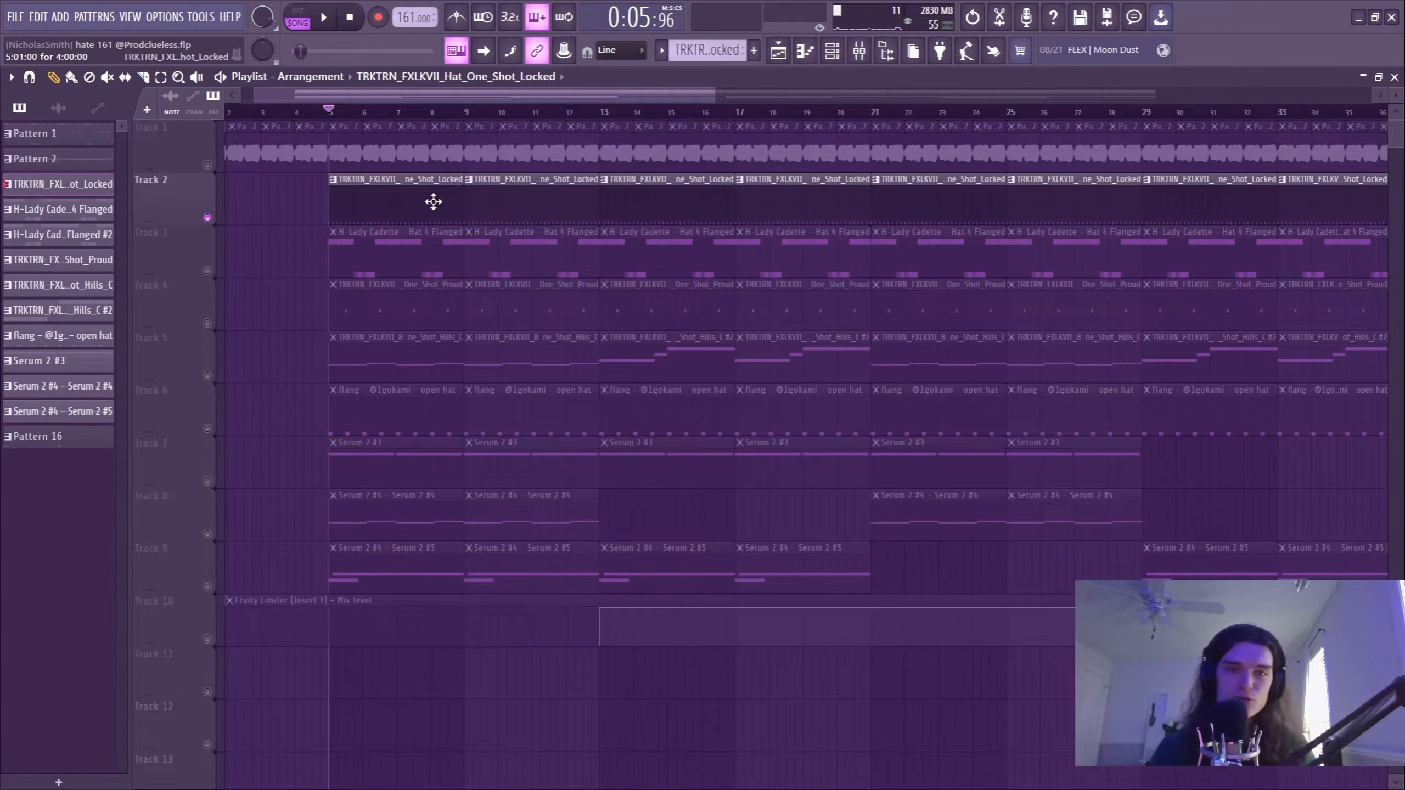
click(208, 323)
key(space)
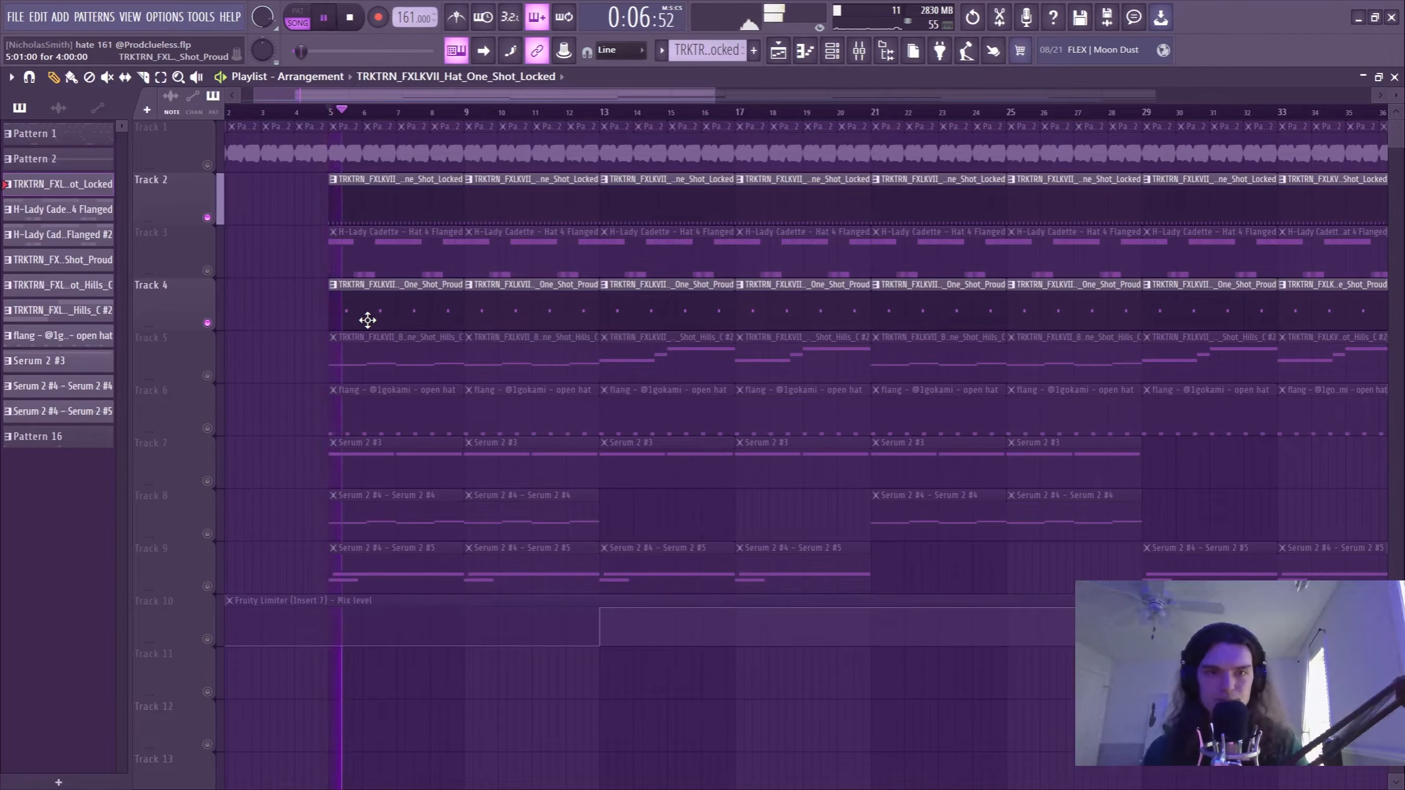
key(space)
Unmute the open hat on Track 6, view its piano roll notes and play it with the hat and snare.
click(207, 428)
double_click(385, 411)
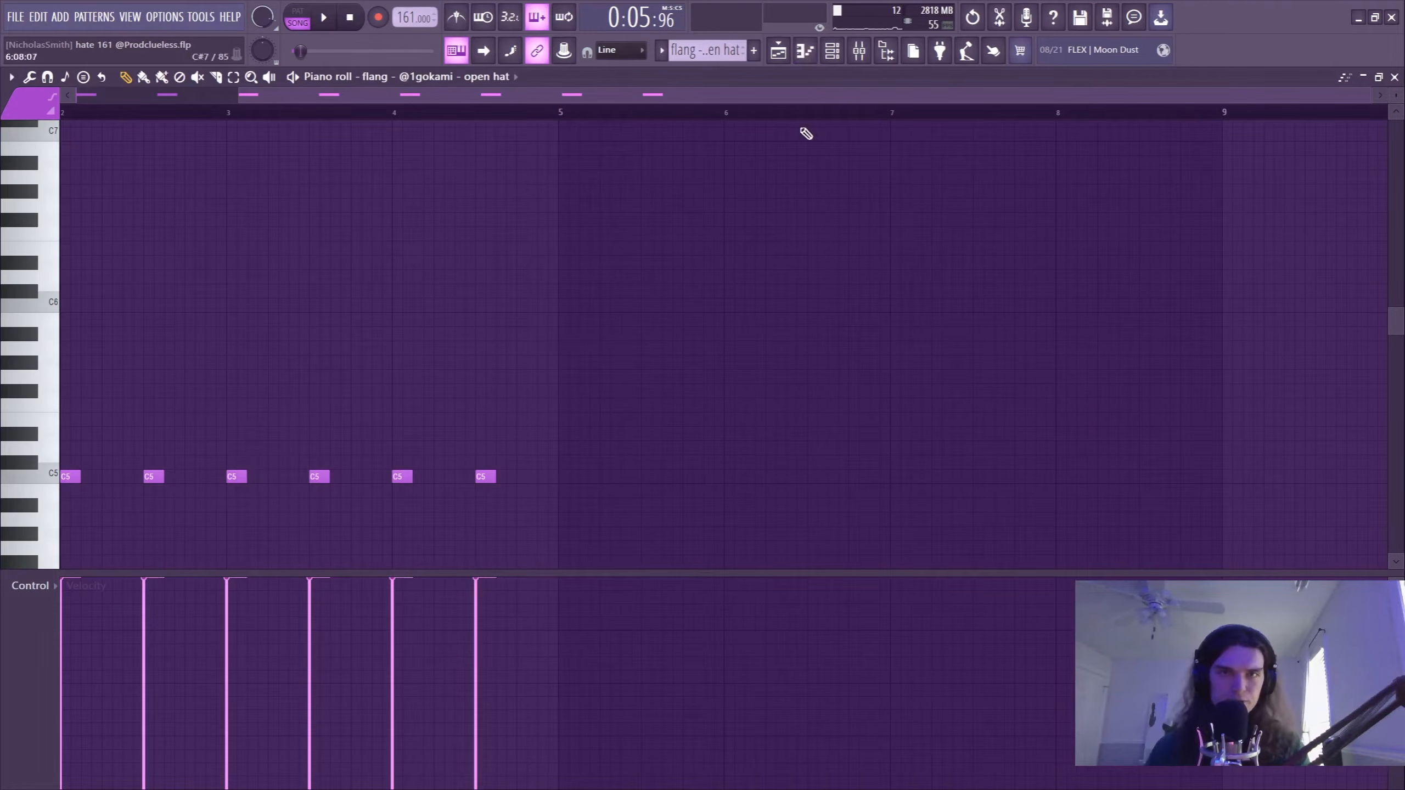
click(778, 51)
key(space)
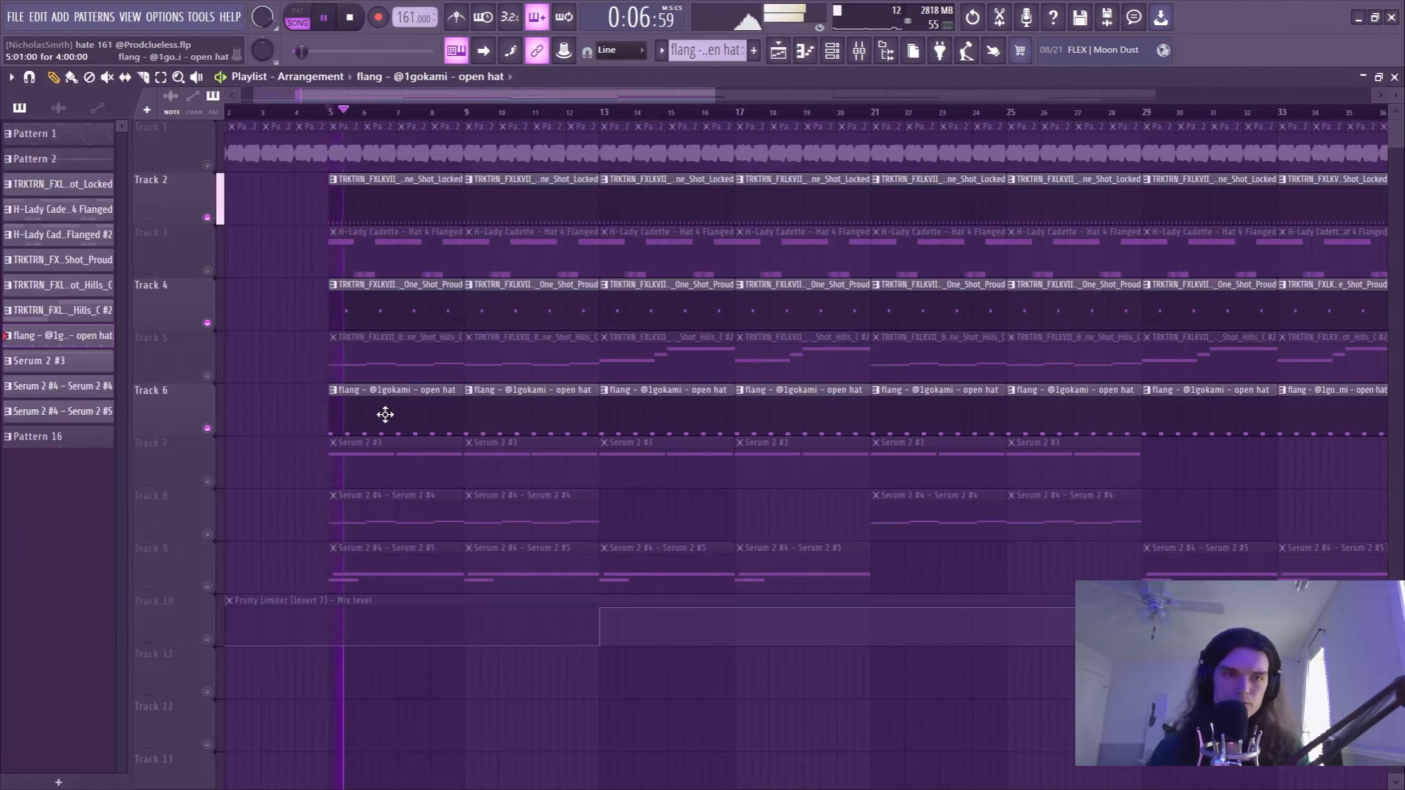
key(space)
Solo Track 3 and inspect the Hat 4 Flanged notes and their mixer effects, SerumFX with flanger and Fruity Reeverb 2.
click(213, 269)
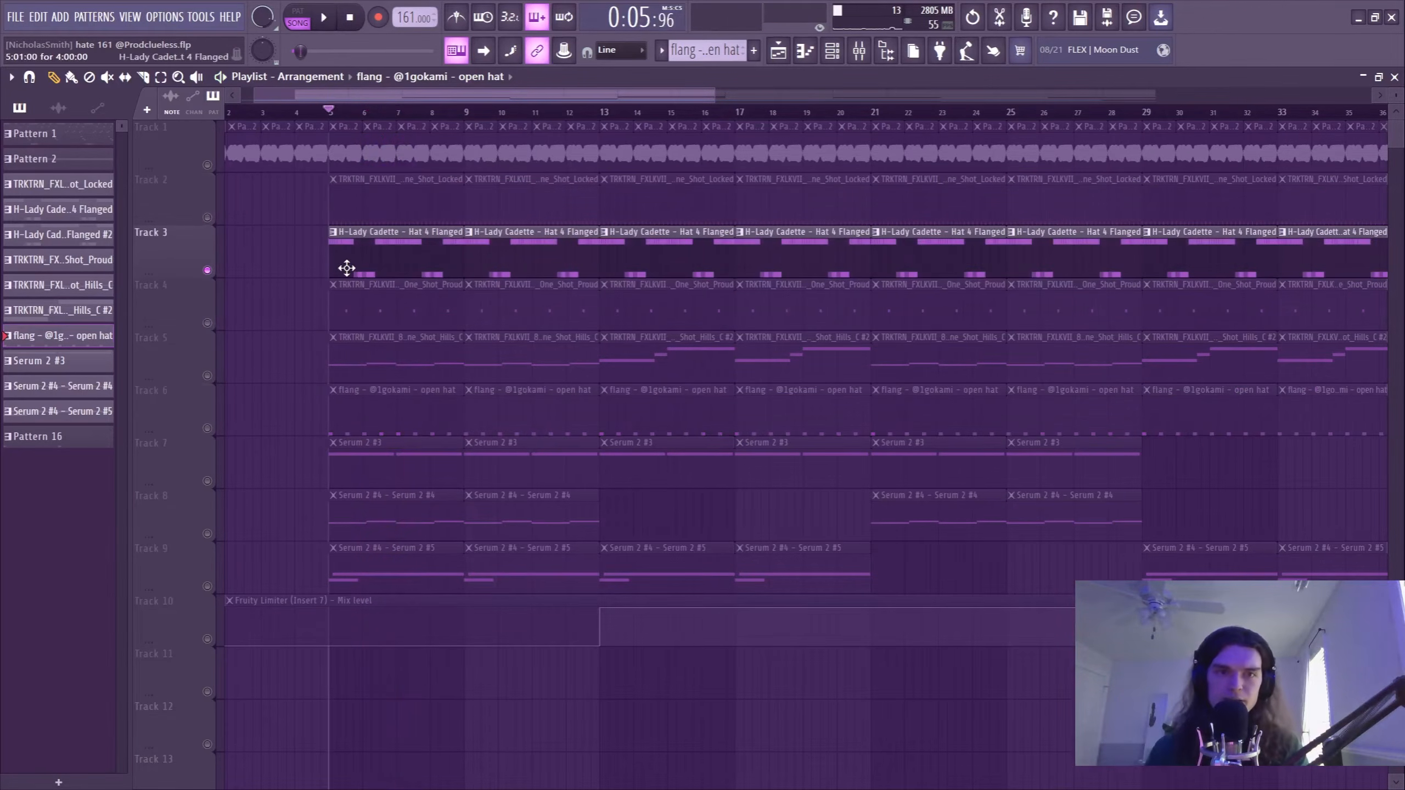
double_click(346, 268)
scroll(179, 308, down, 5)
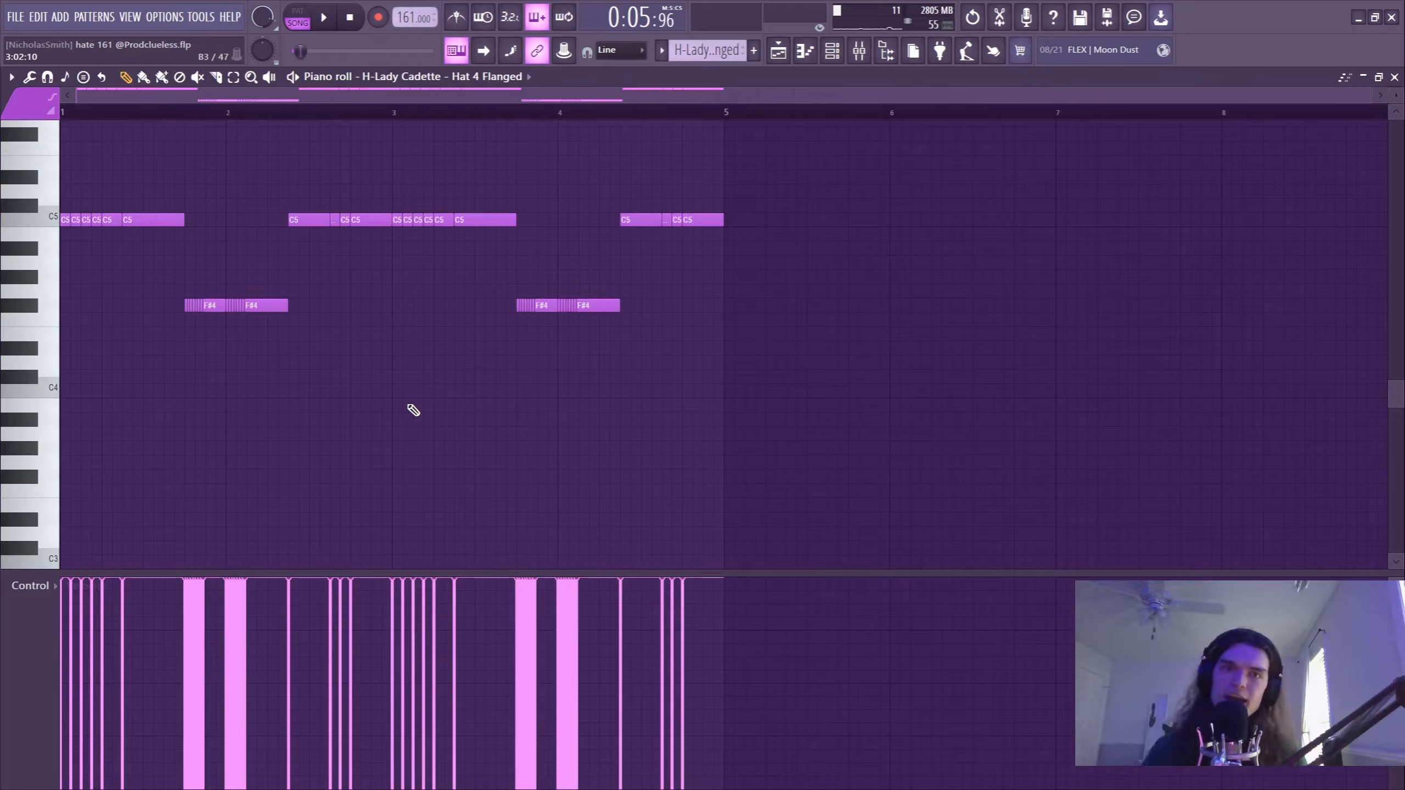
key(F9)
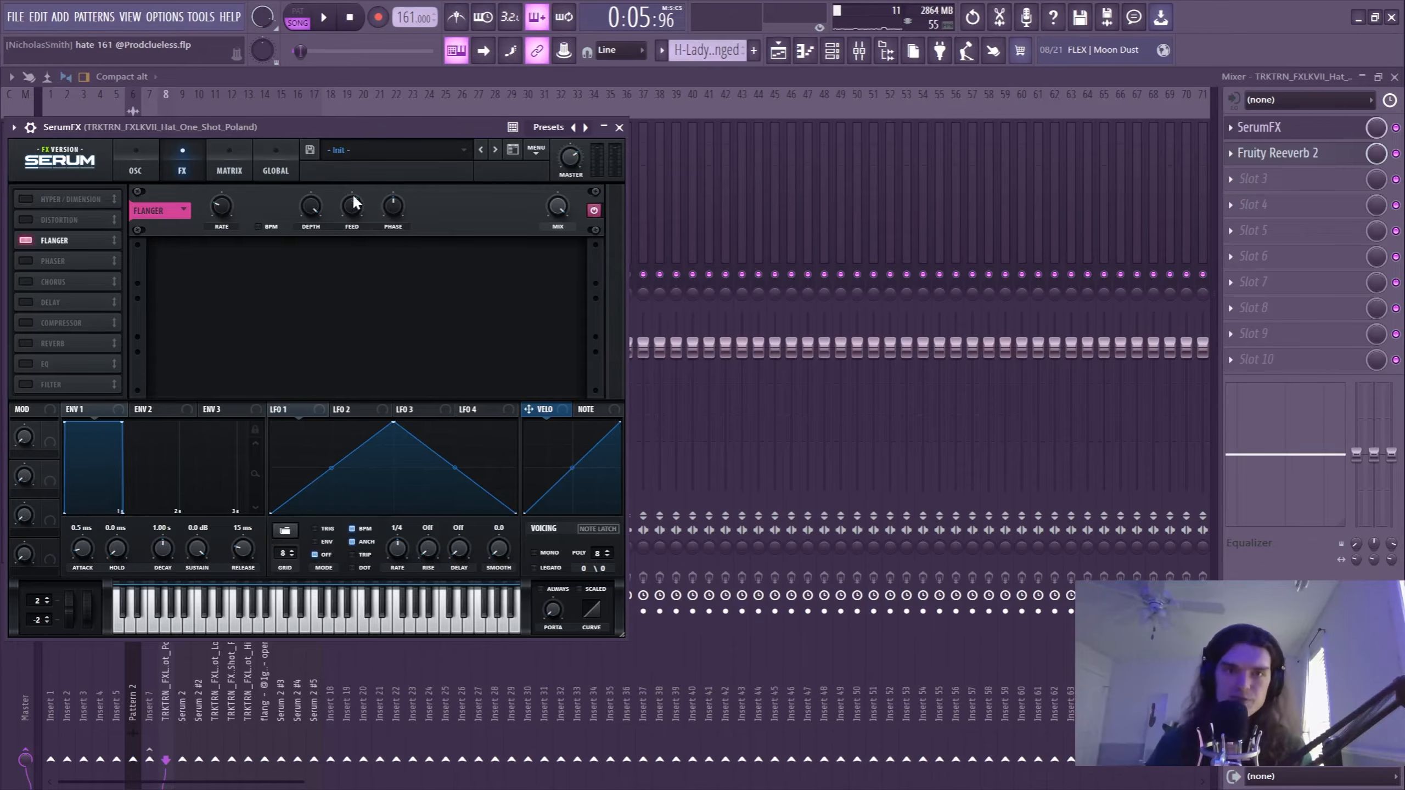
click(1288, 159)
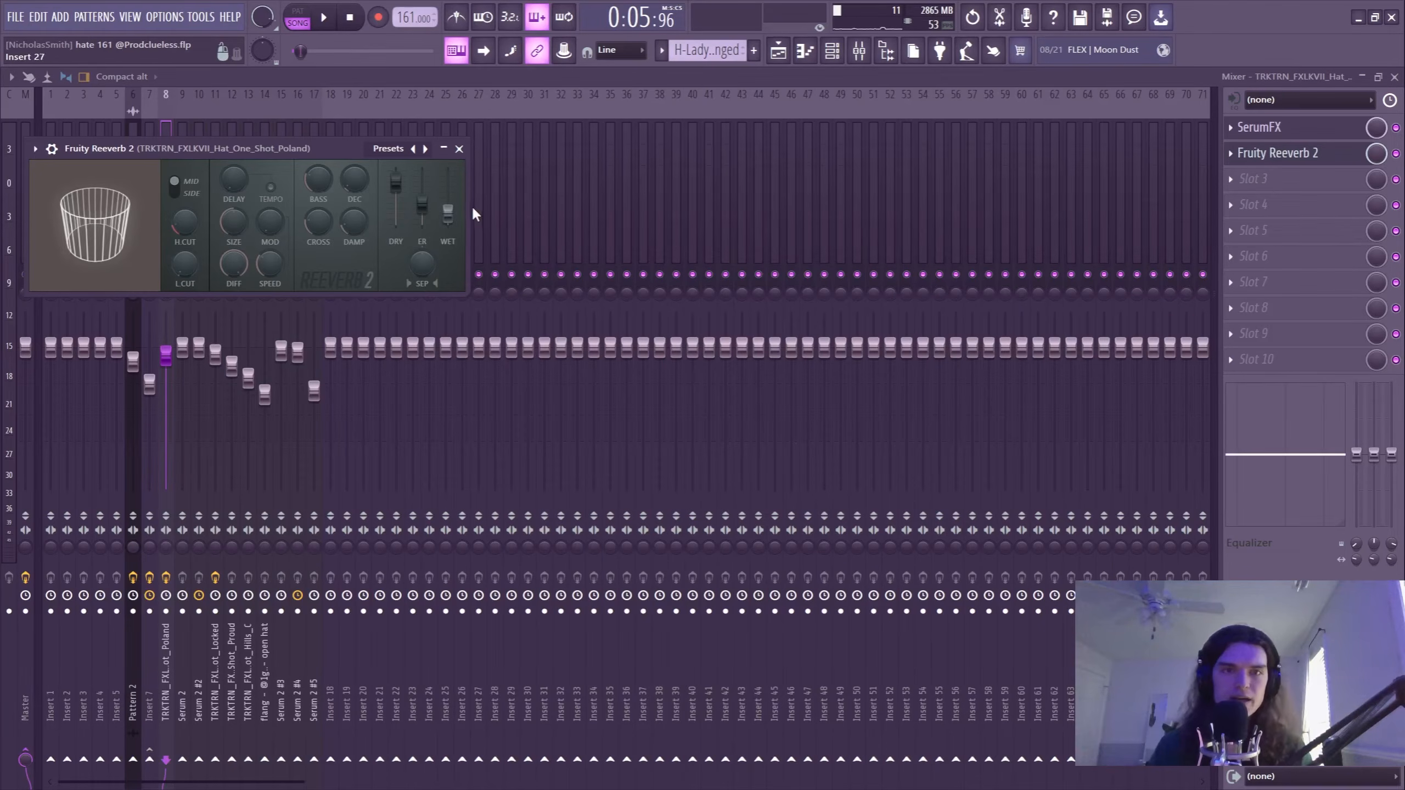
Play the Hat 4 Flanged pattern alone in the piano roll and display its note fine pitch values.
click(805, 58)
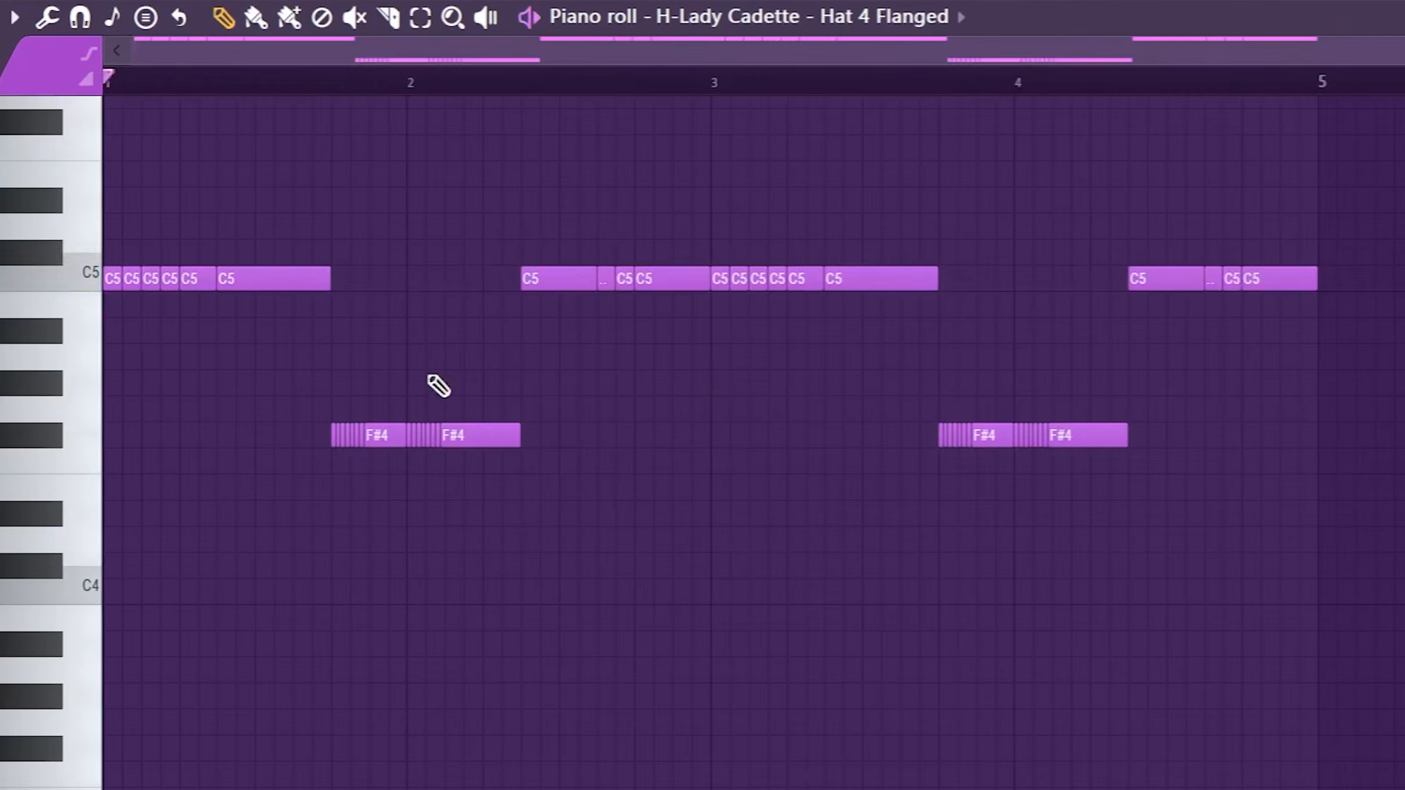
key(space)
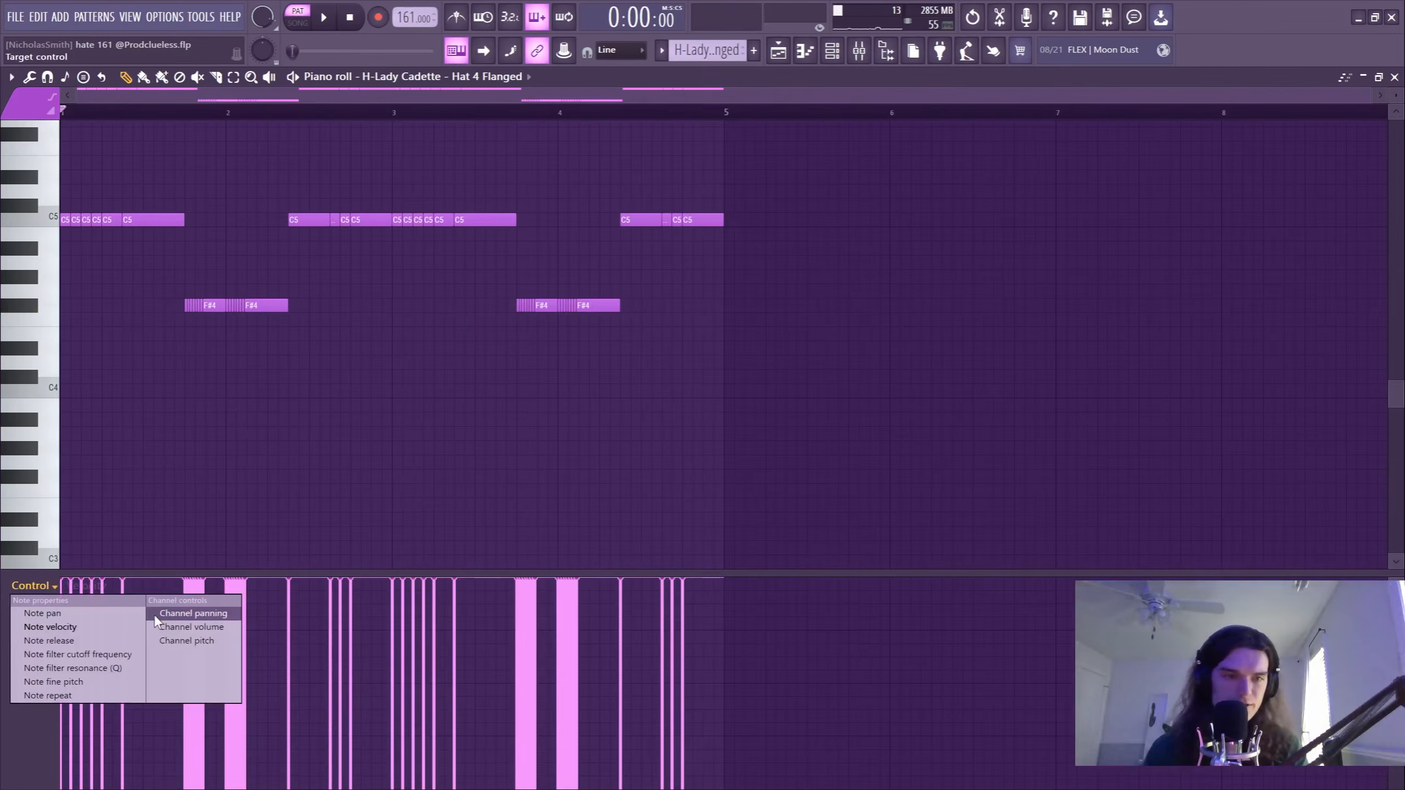
click(76, 683)
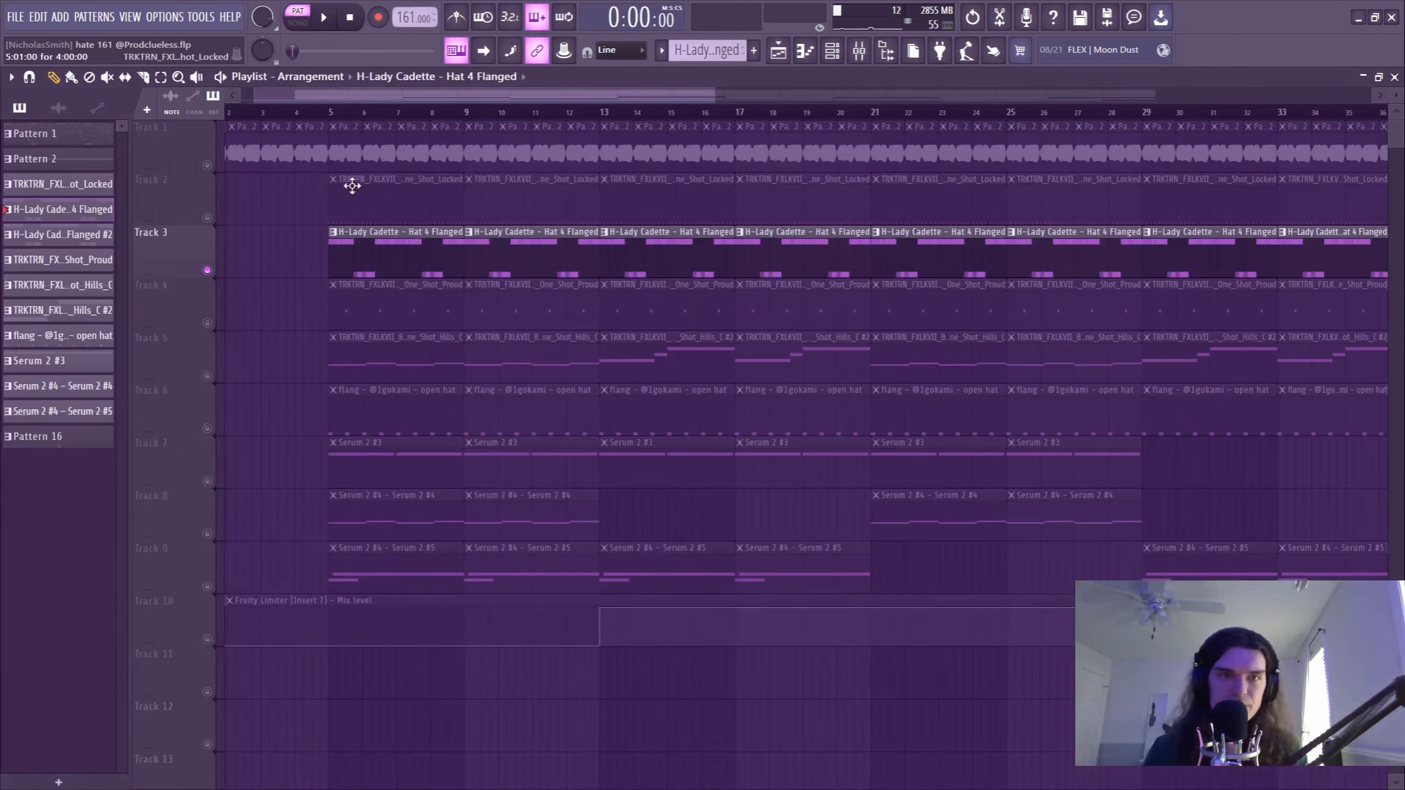
Unmute Tracks 2, 4 and 6 alongside Track 3 in the playlist and play the drum layers in song mode.
click(399, 208)
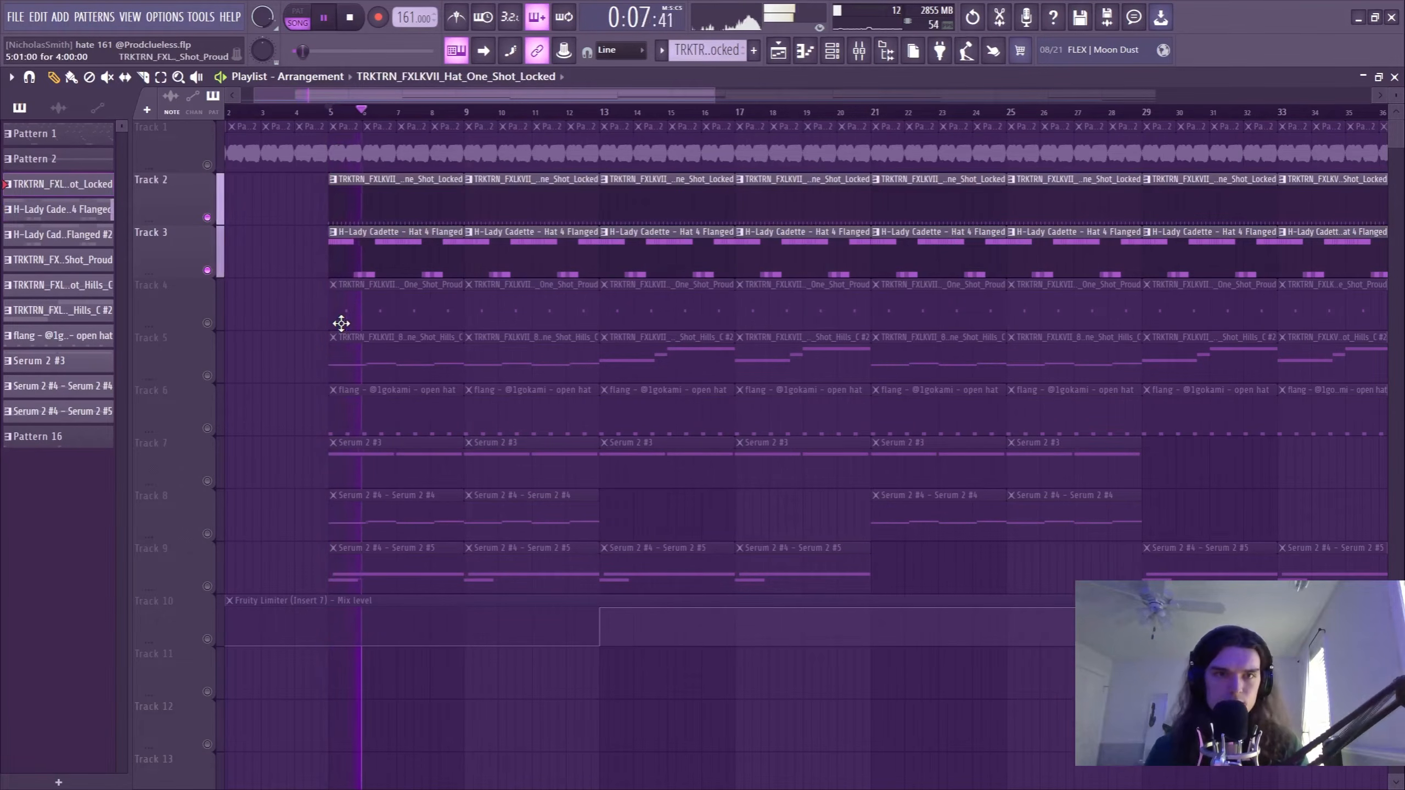
click(208, 324)
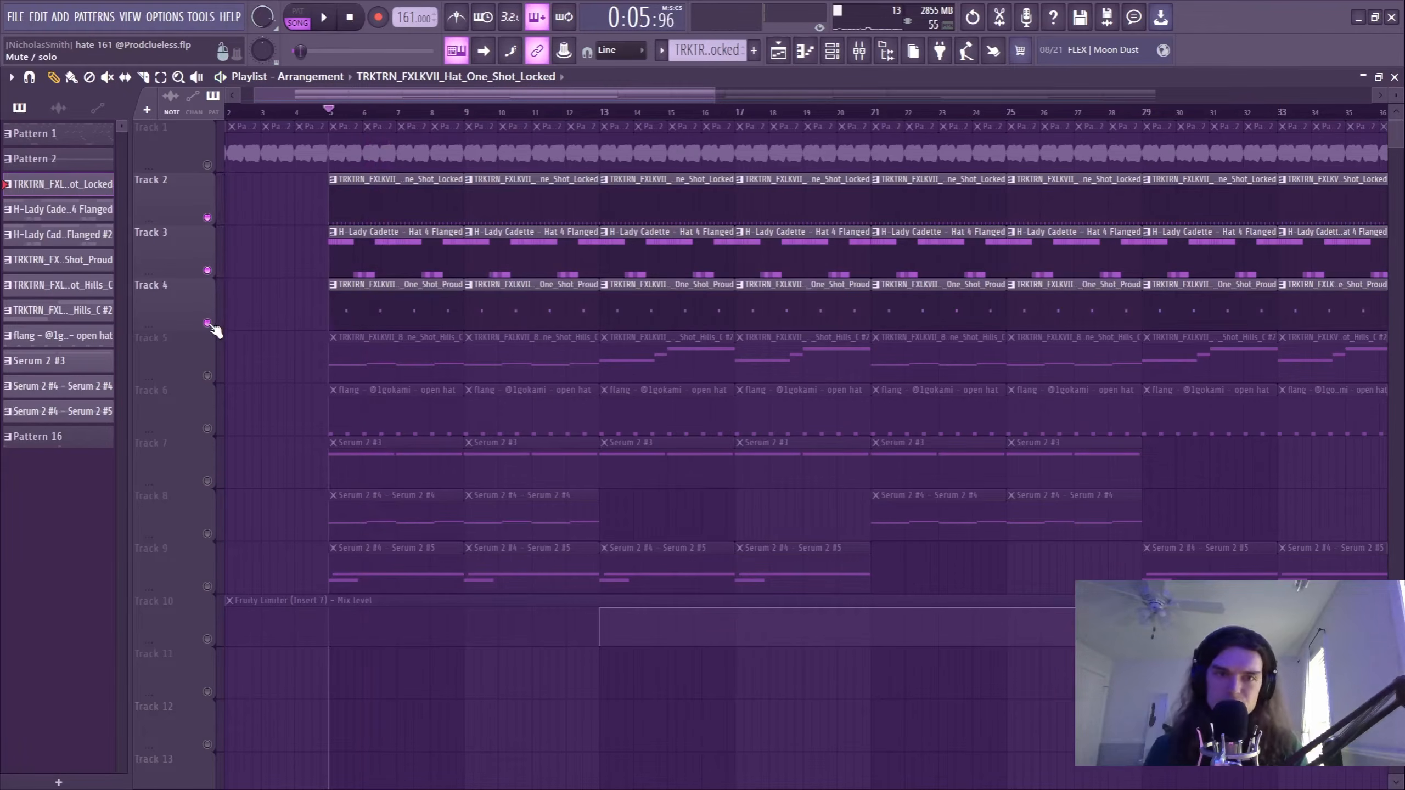
click(207, 429)
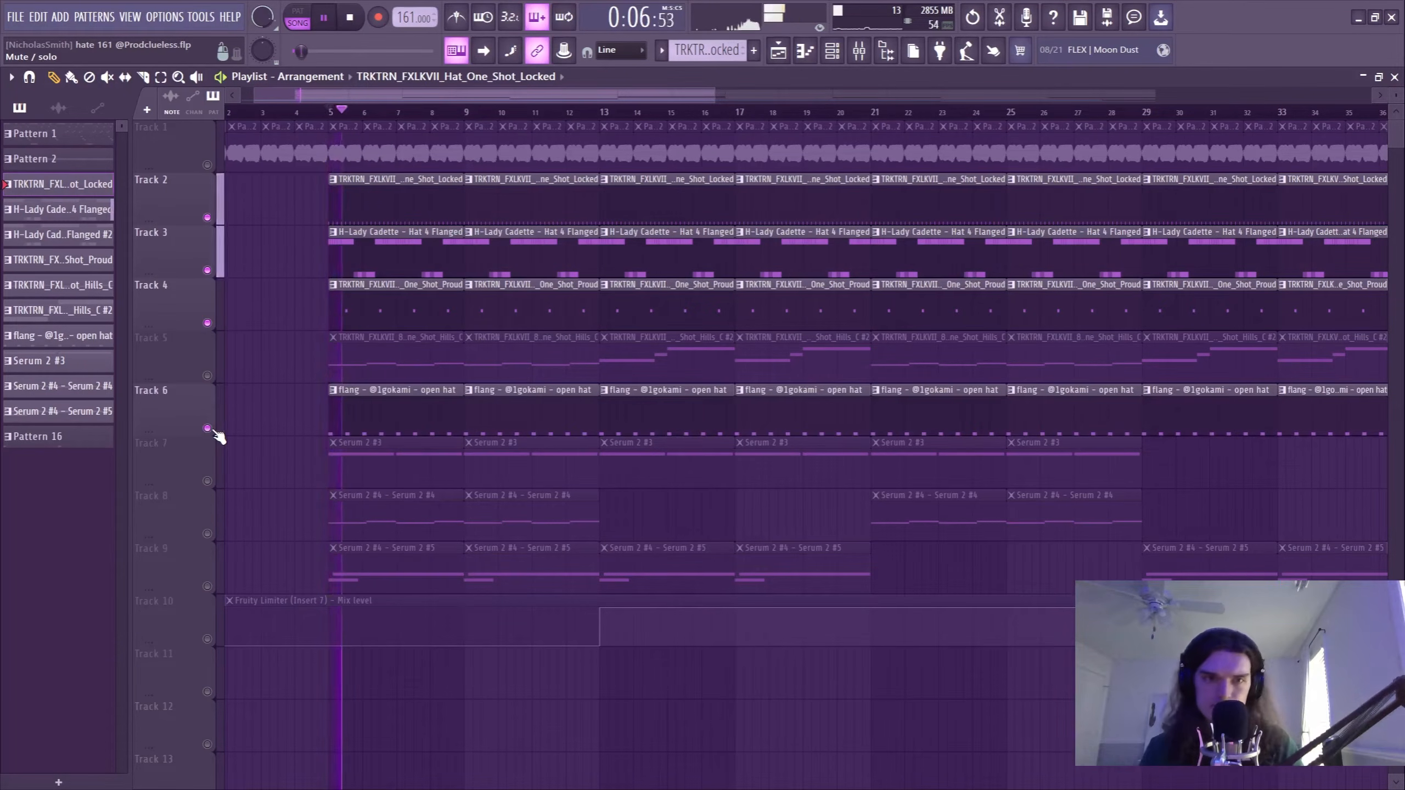
Solo Track 5 and open the 808 Bass One Shot Hills pattern in the piano roll in pattern mode.
click(207, 376)
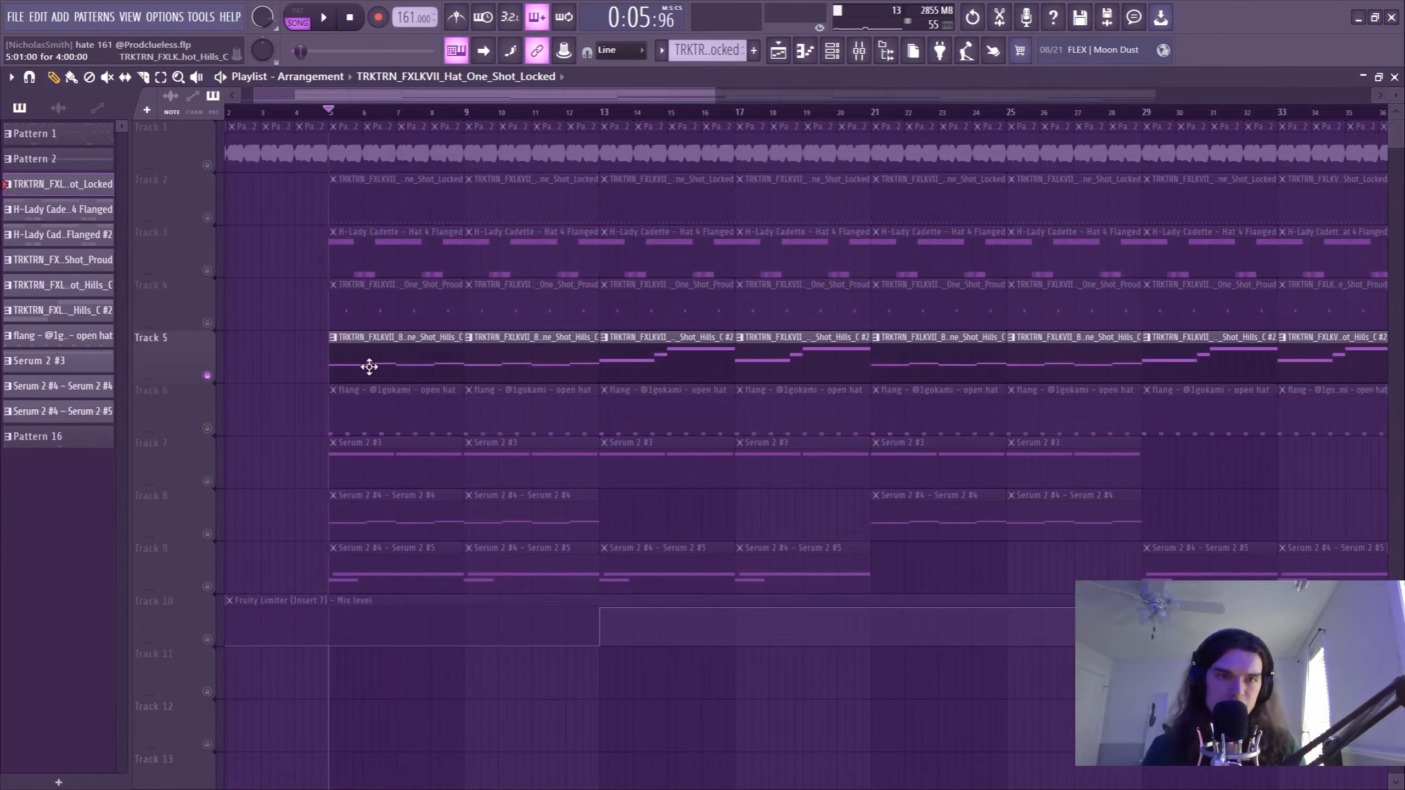
double_click(361, 367)
click(301, 19)
scroll(282, 354, up, 6)
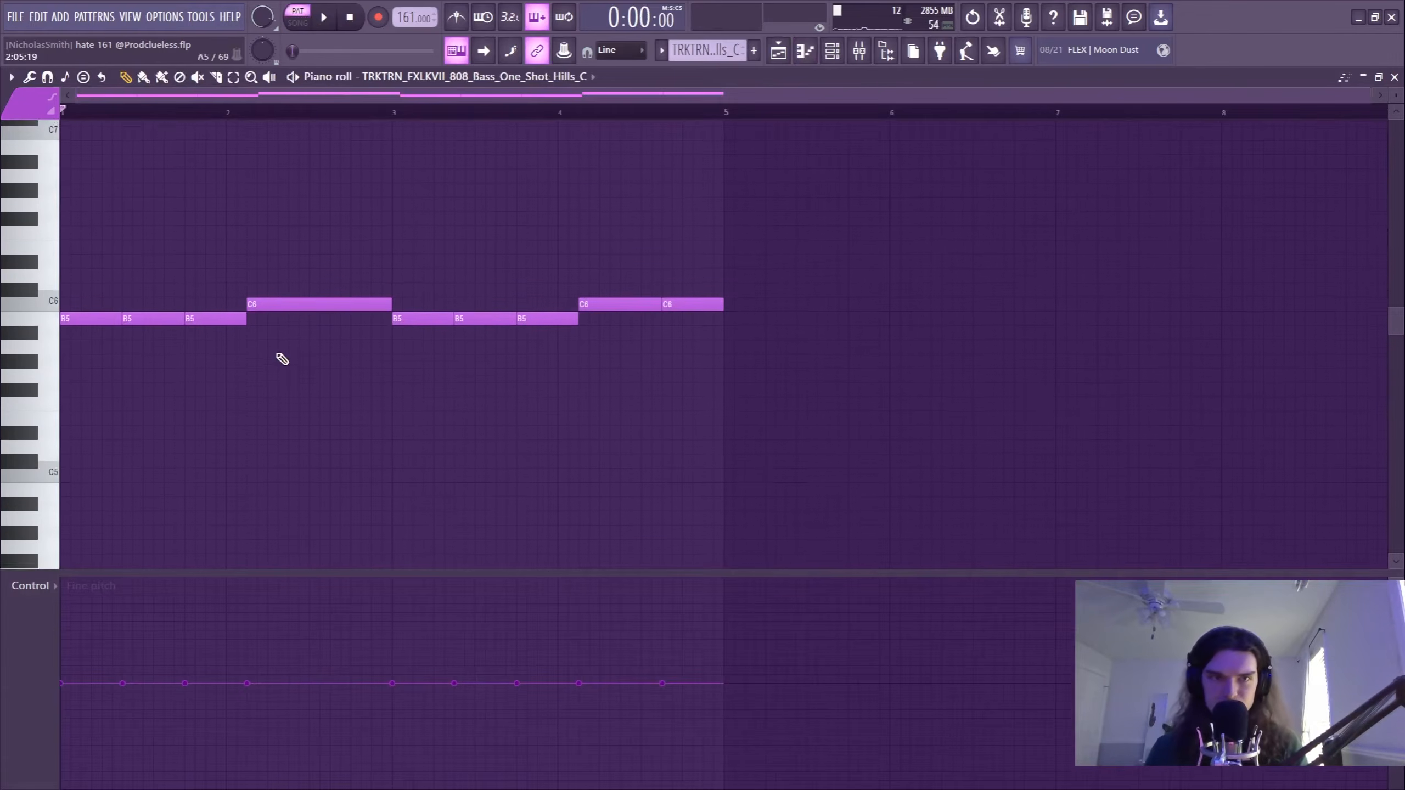
Inspect the 808 bass channel's sampler settings and its mixer insert, and return to its piano roll notes.
click(837, 51)
click(244, 366)
click(68, 199)
click(204, 483)
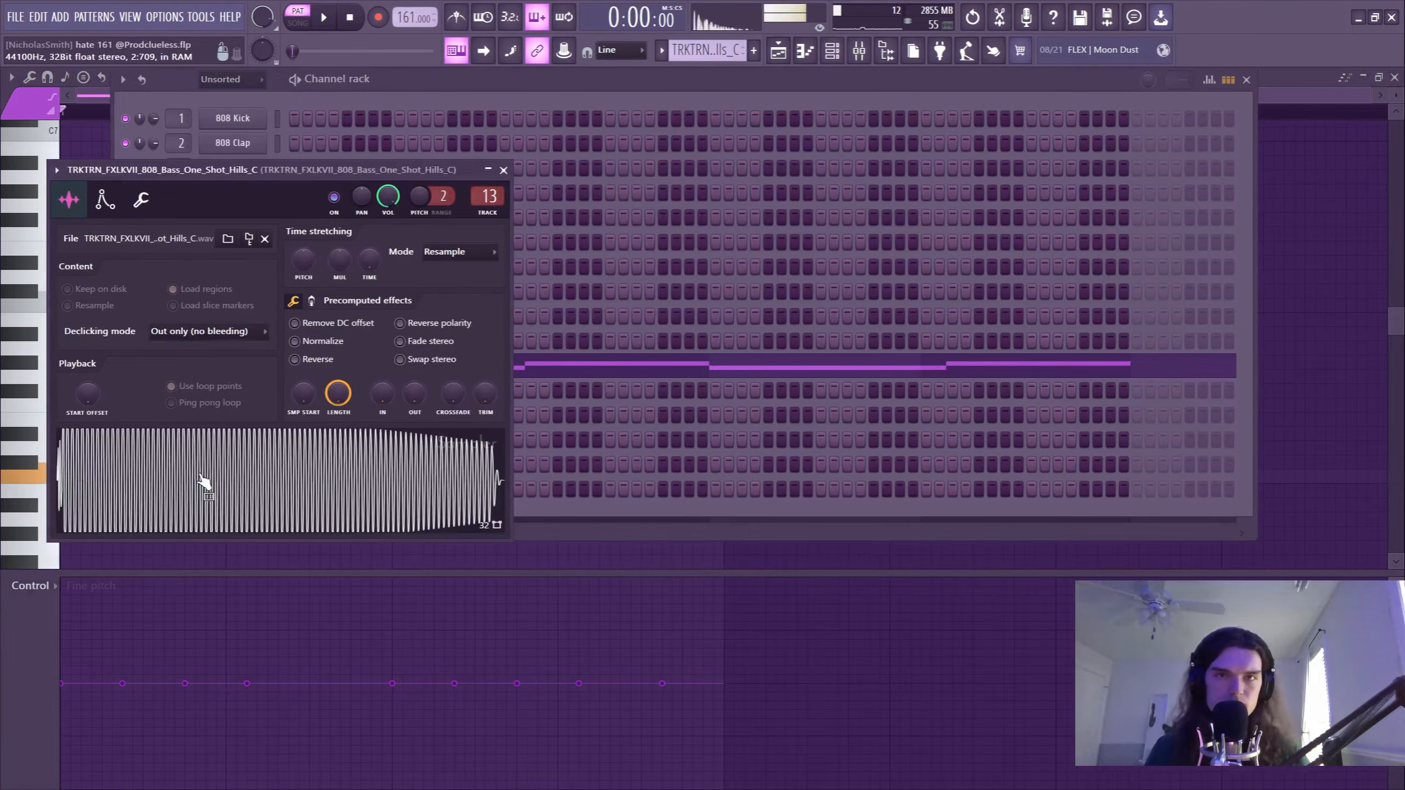
click(805, 51)
click(859, 51)
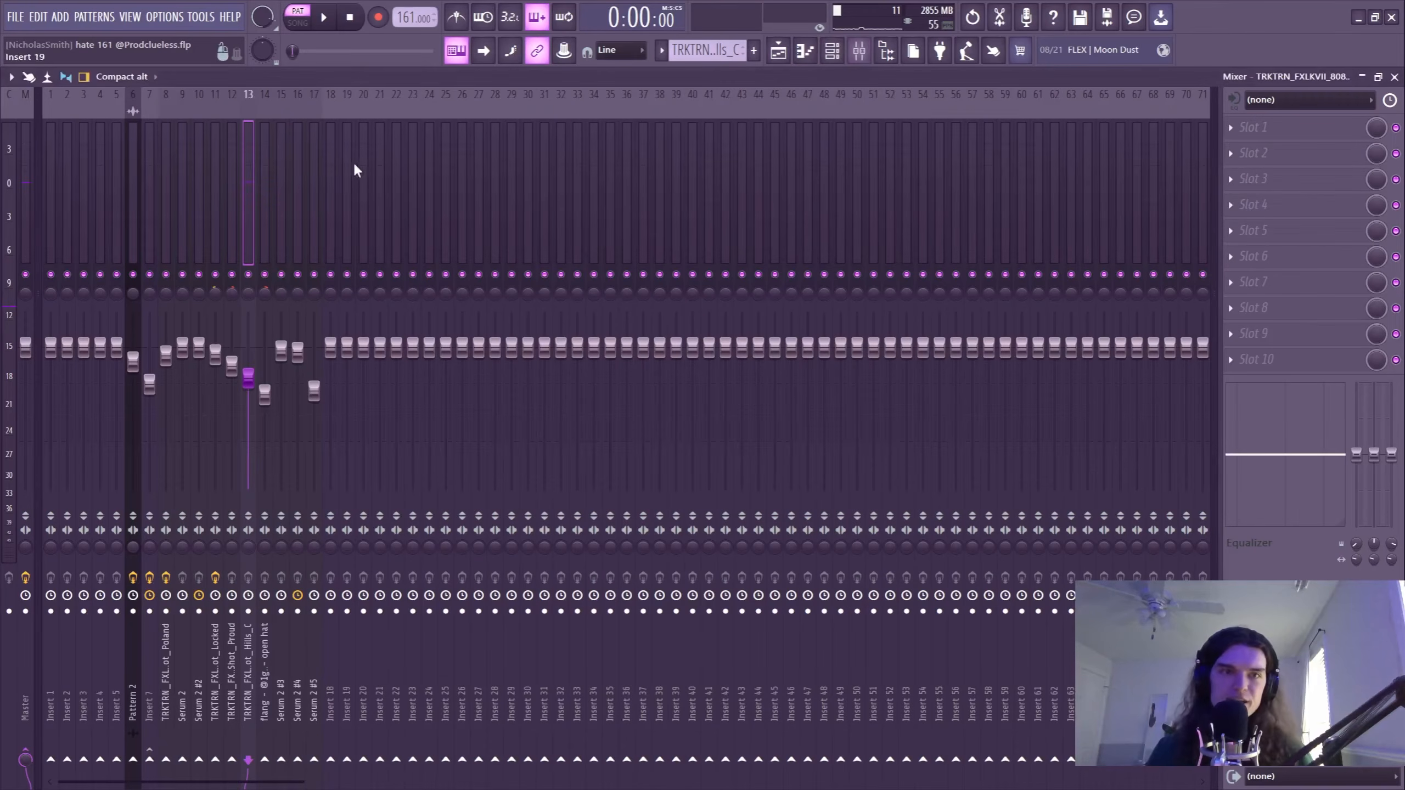
click(828, 51)
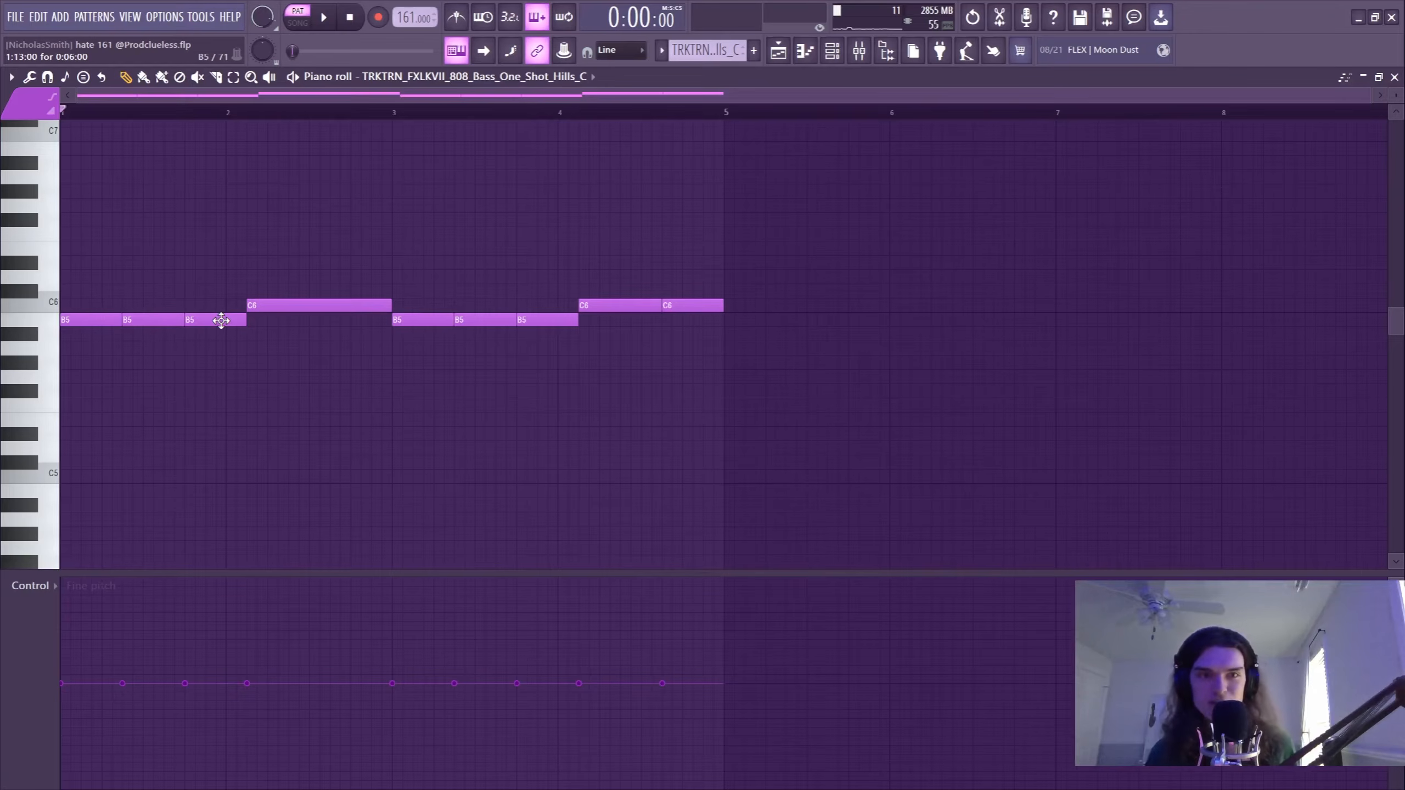
Play the drums with the 808 bass, and again with the melody on Track 1 and the automation on Track 10 unmuted.
key(space)
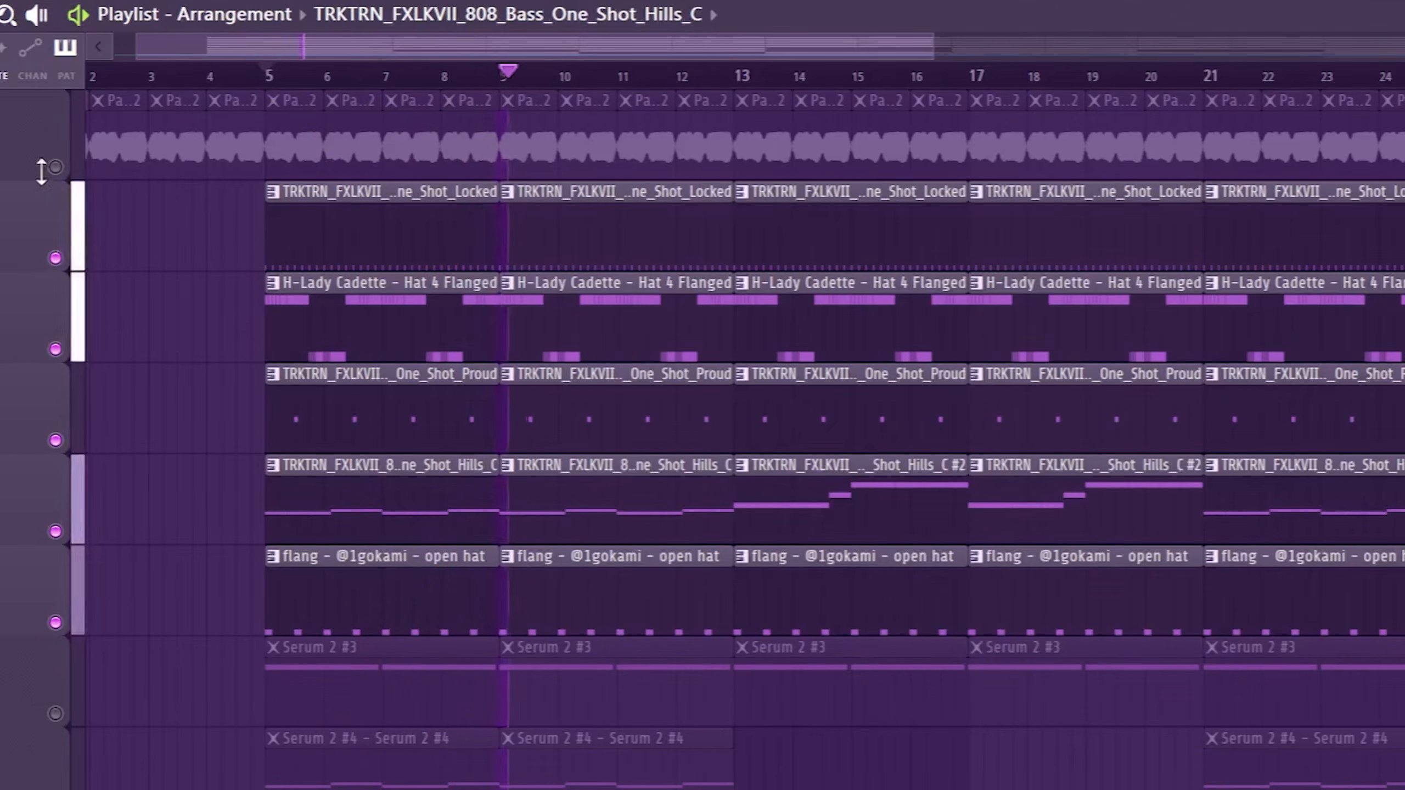
key(space)
click(55, 167)
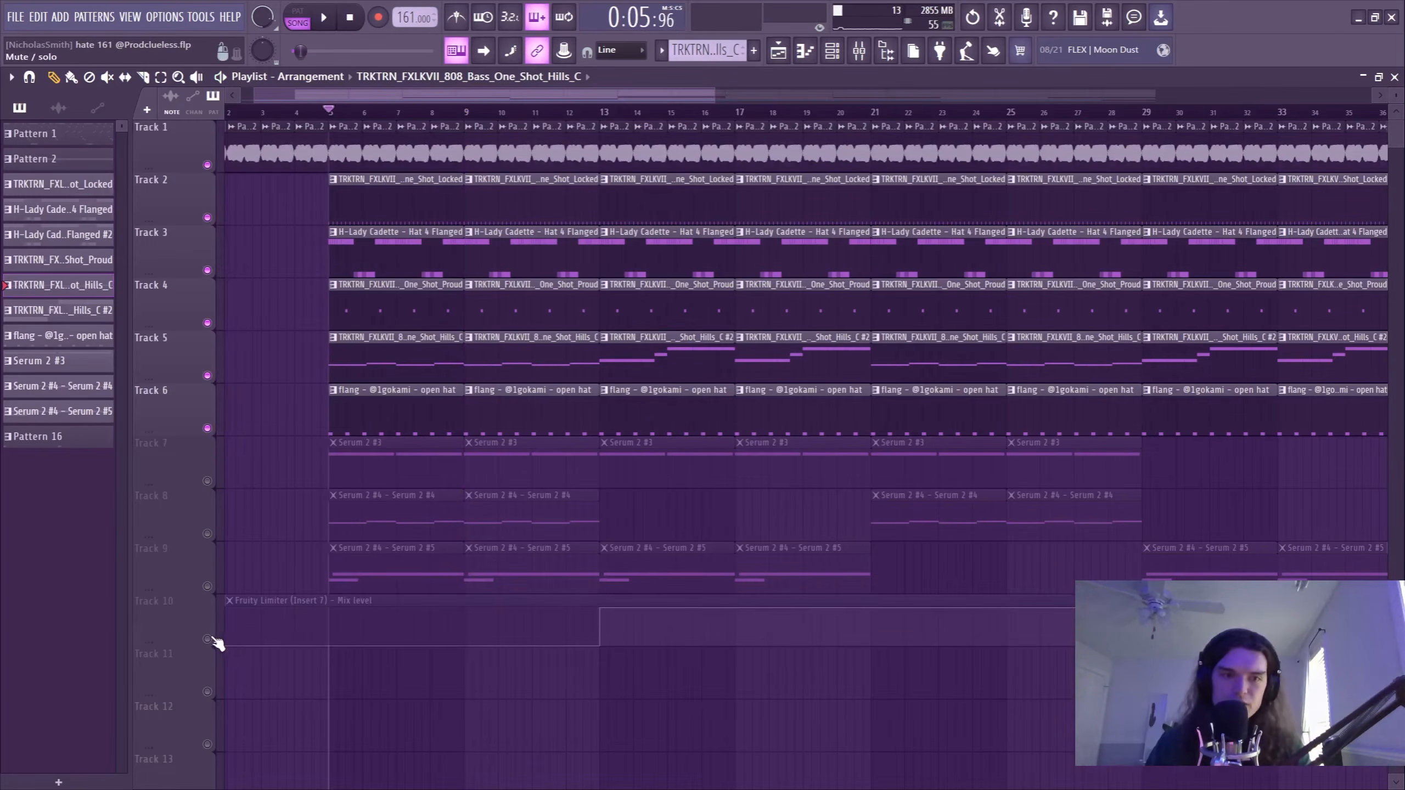
click(209, 640)
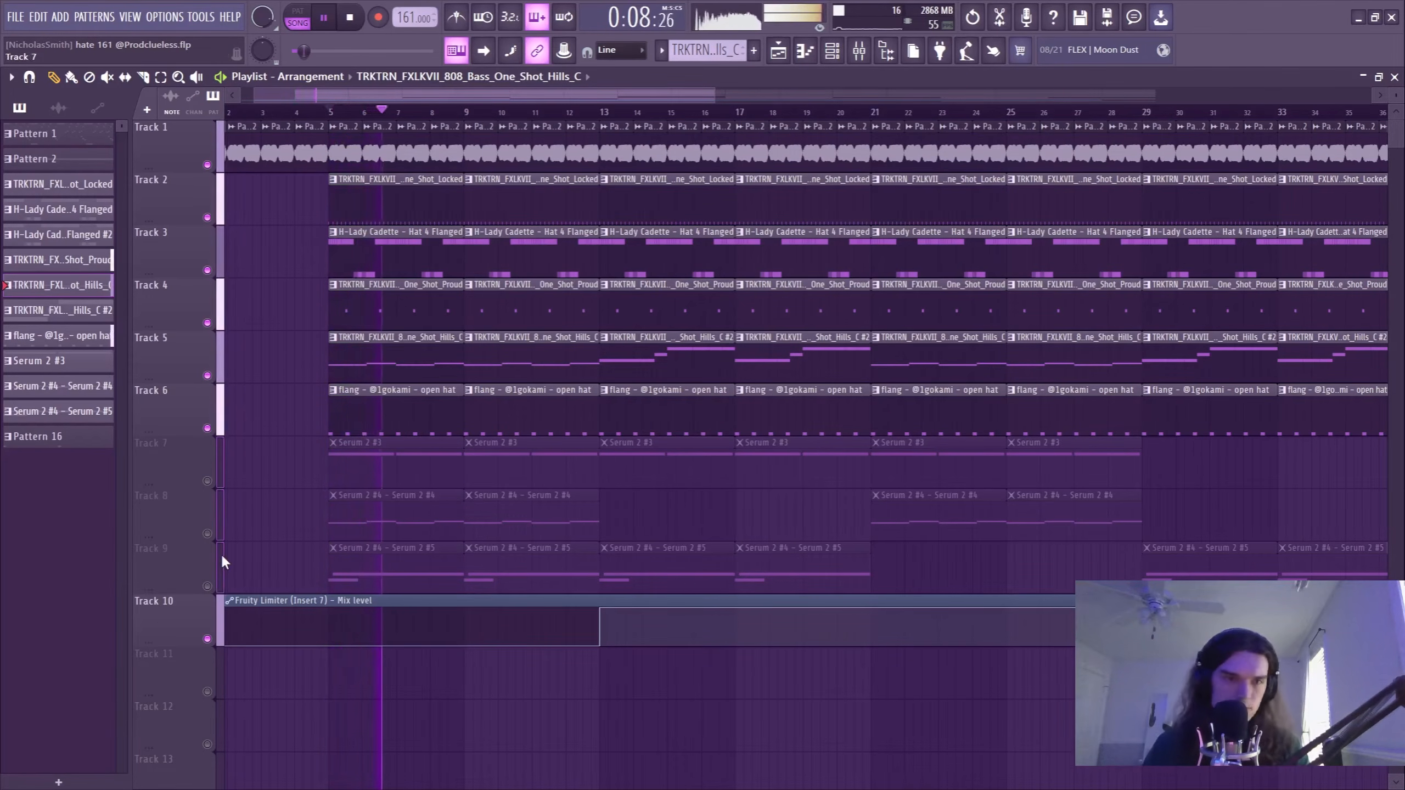
key(space)
Unmute the Serum 2 layers on Tracks 7 to 9 and look over the mixer.
drag(207, 481, 208, 586)
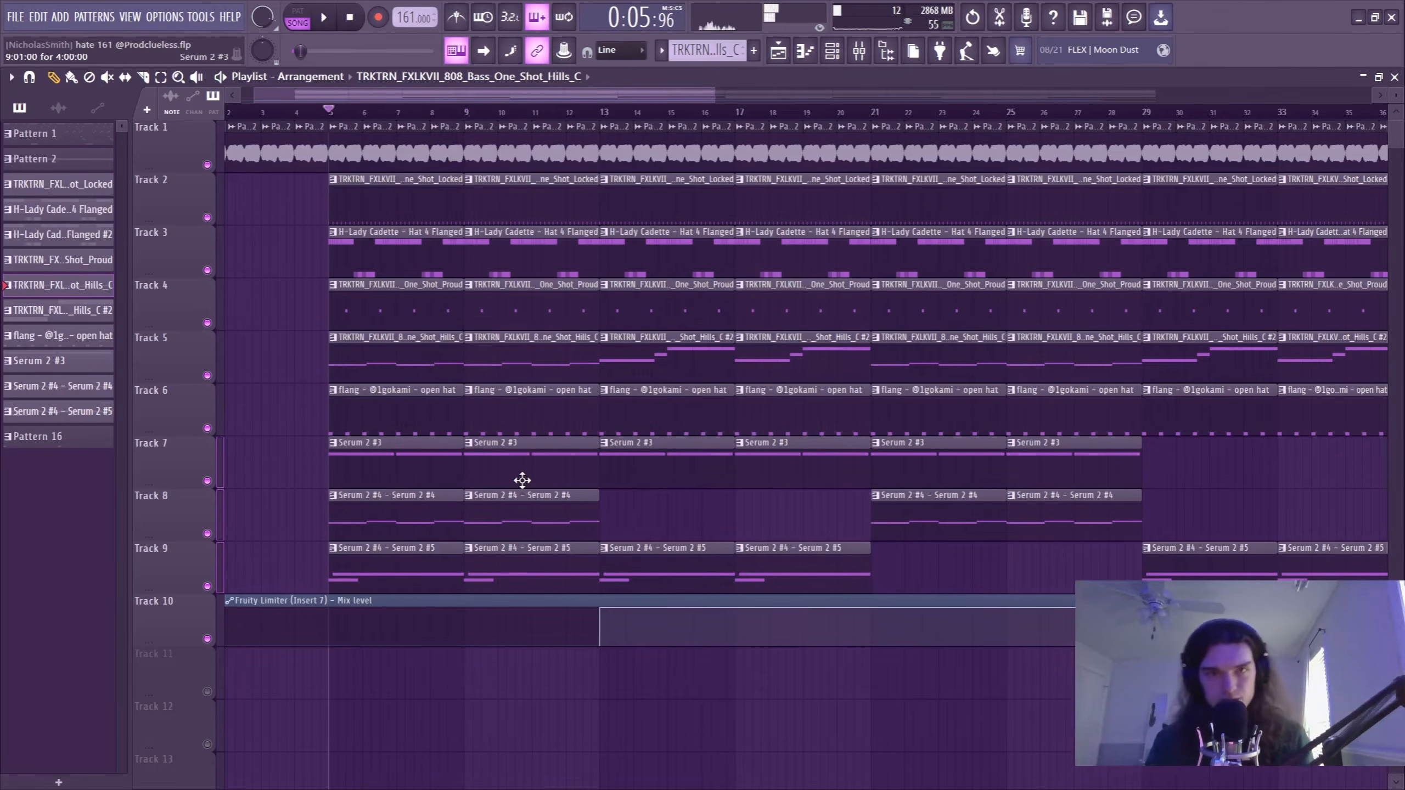
click(859, 51)
key(F9)
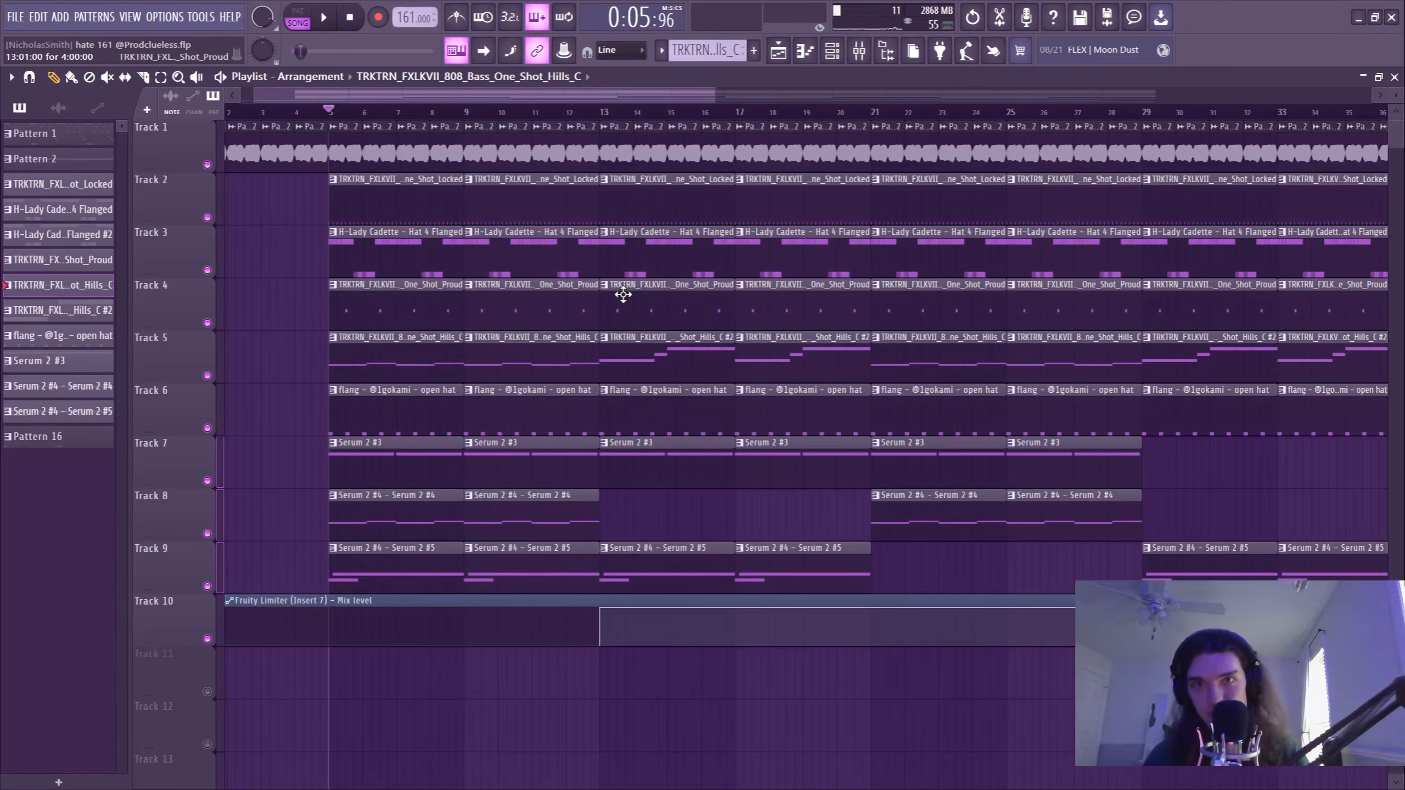
Solo Track 11, restore the other tracks with it unmuted and set playback to the start of the arrangement.
scroll(560, 124, down, 3)
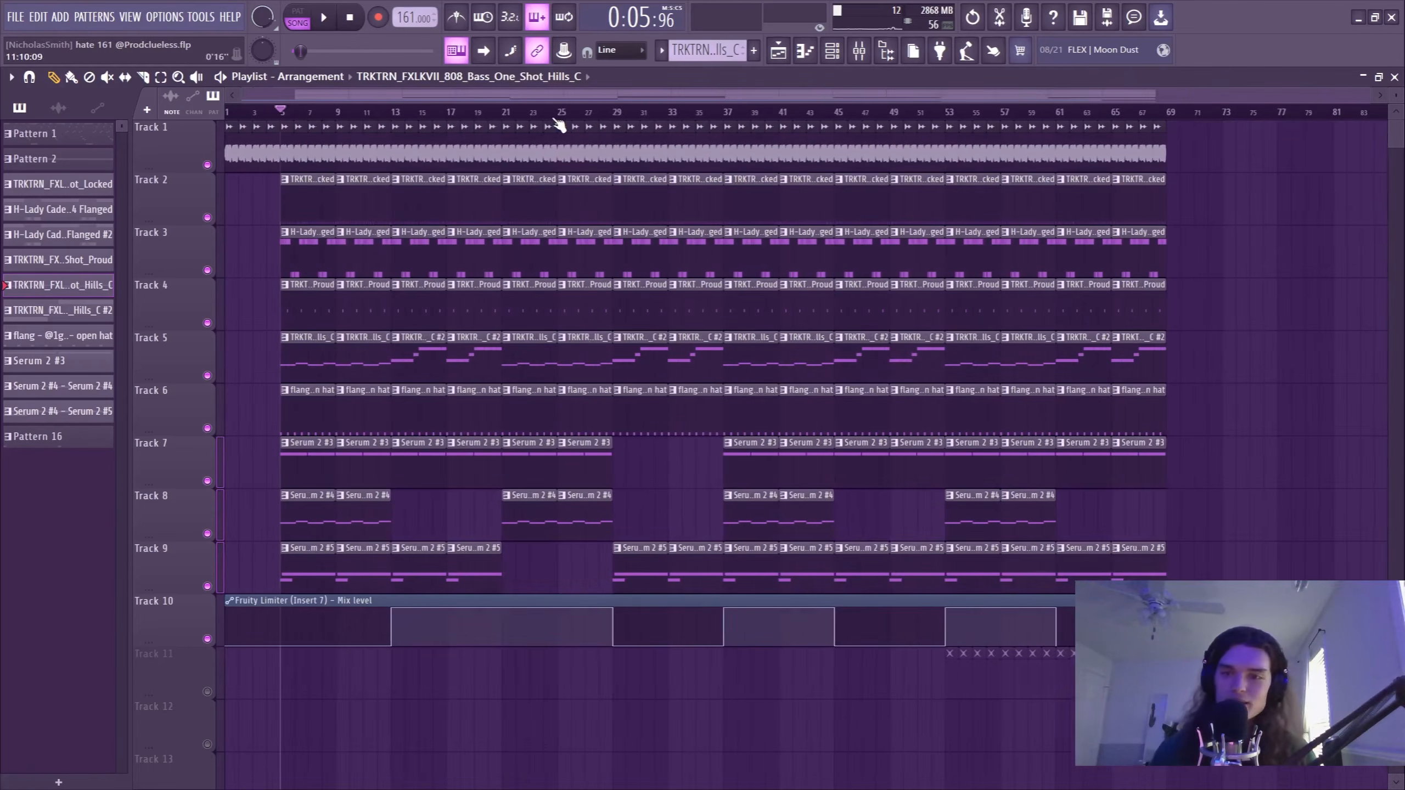
click(208, 691)
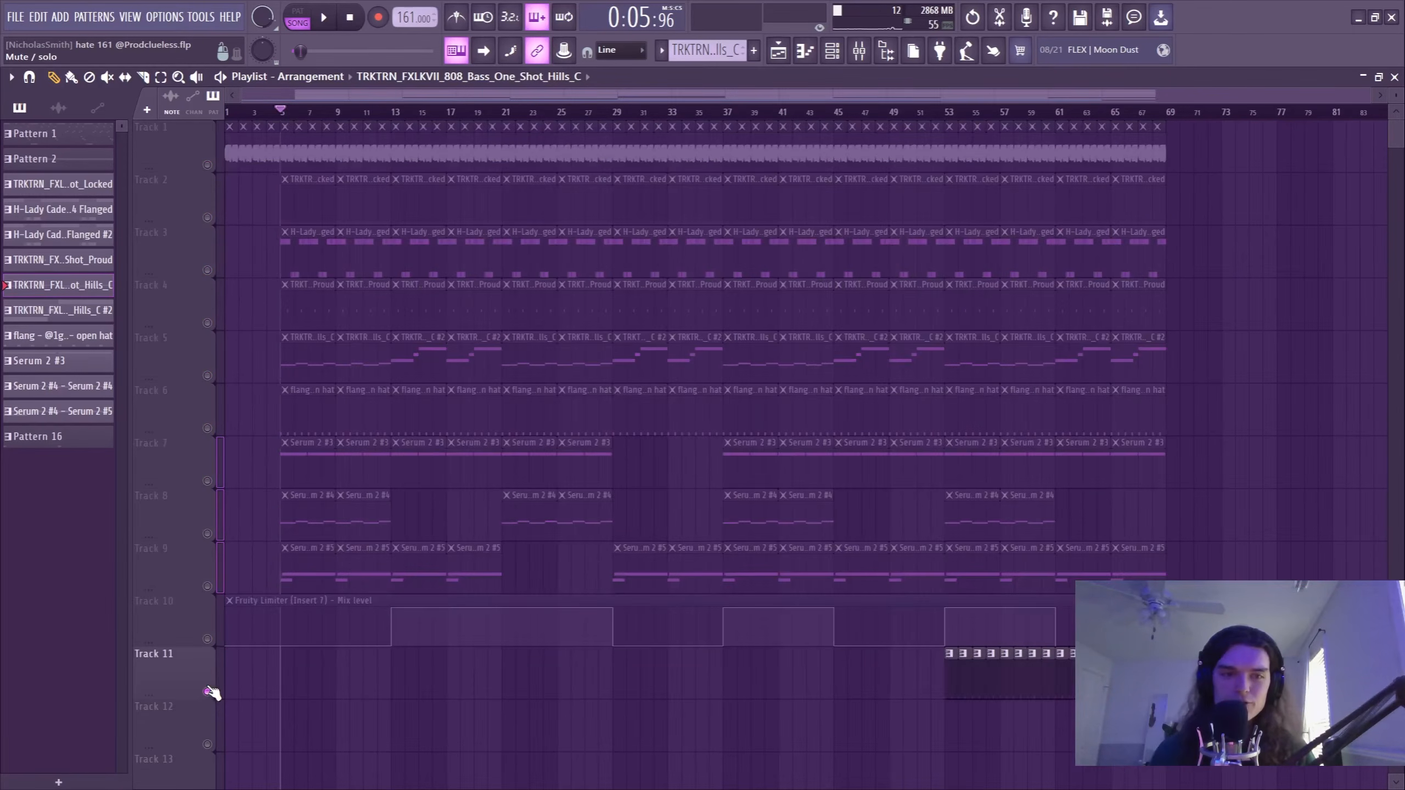
scroll(243, 125, up, 6)
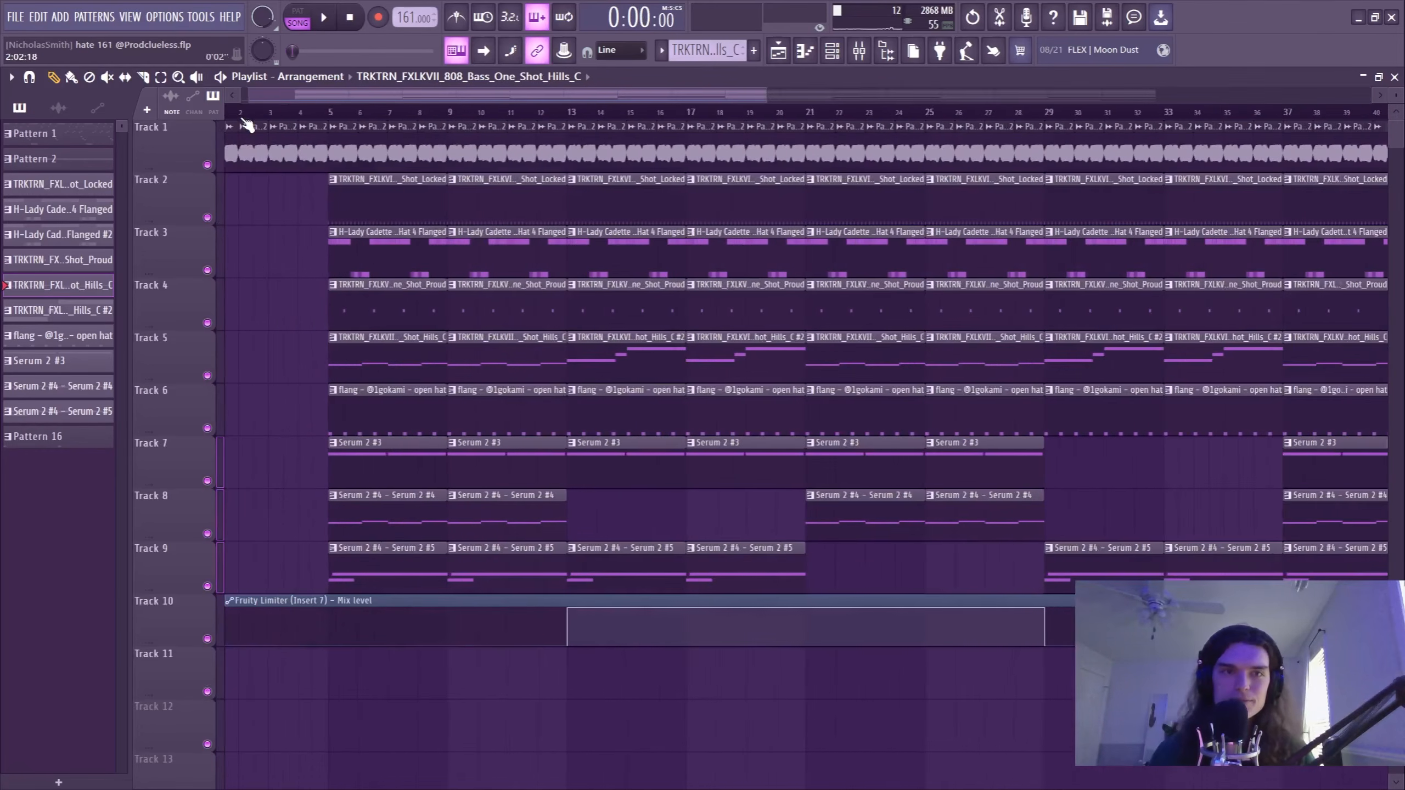
drag(323, 93, 299, 92)
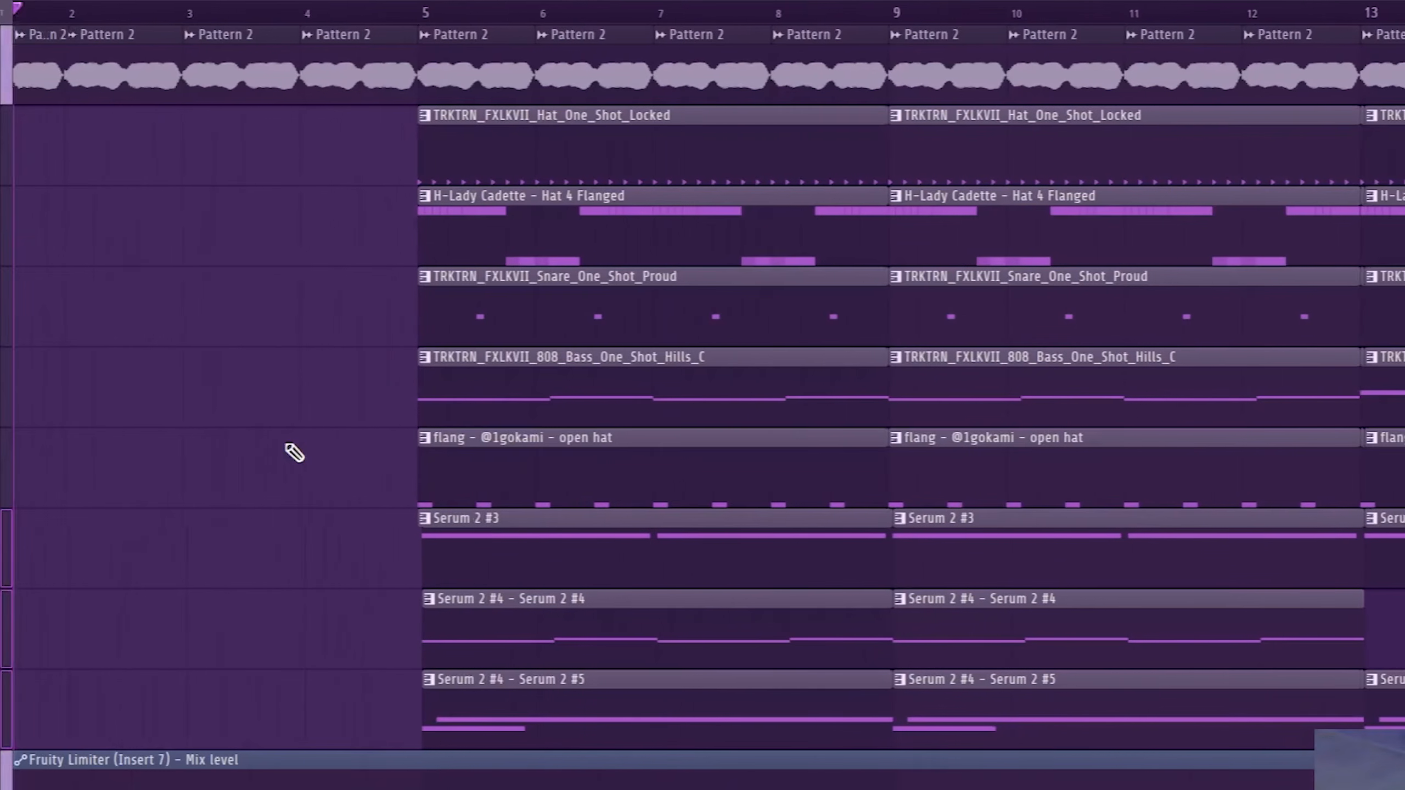